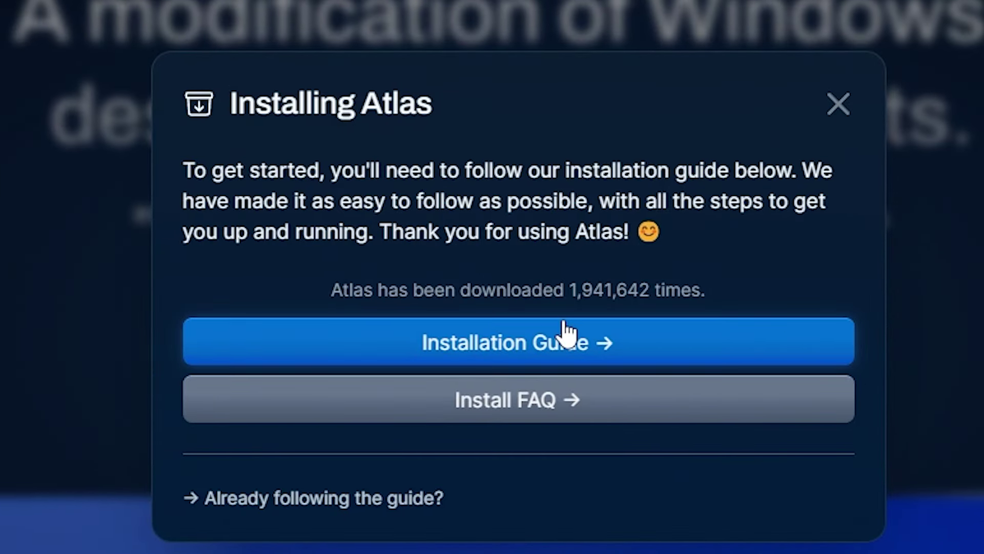
Open the Atlas installation guide from the Installing Atlas pop-up
{"action": "left_click_drag", "start_coordinate": [231, 103], "coordinate": [503, 116]}
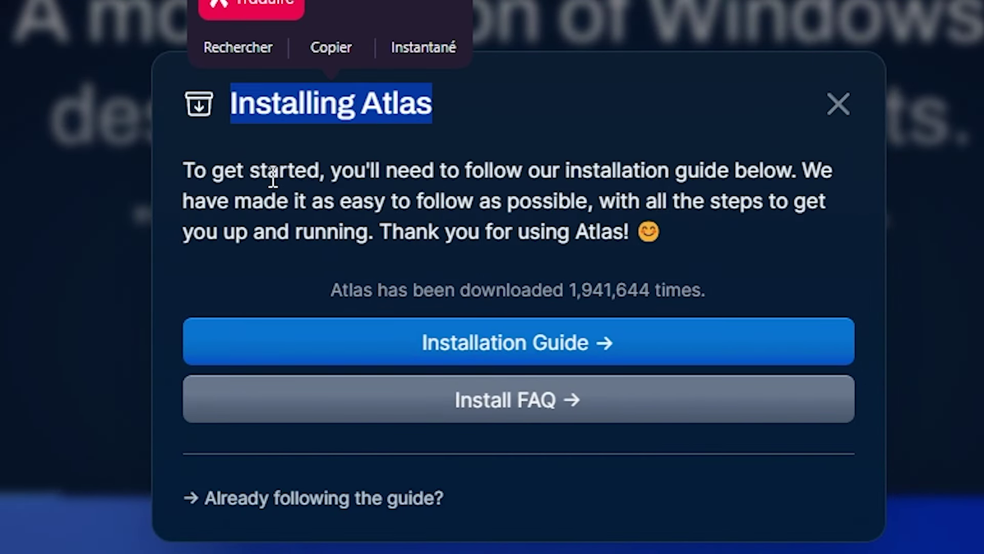
{"action": "left_click", "coordinate": [273, 176]}
{"action": "left_click", "coordinate": [480, 339]}
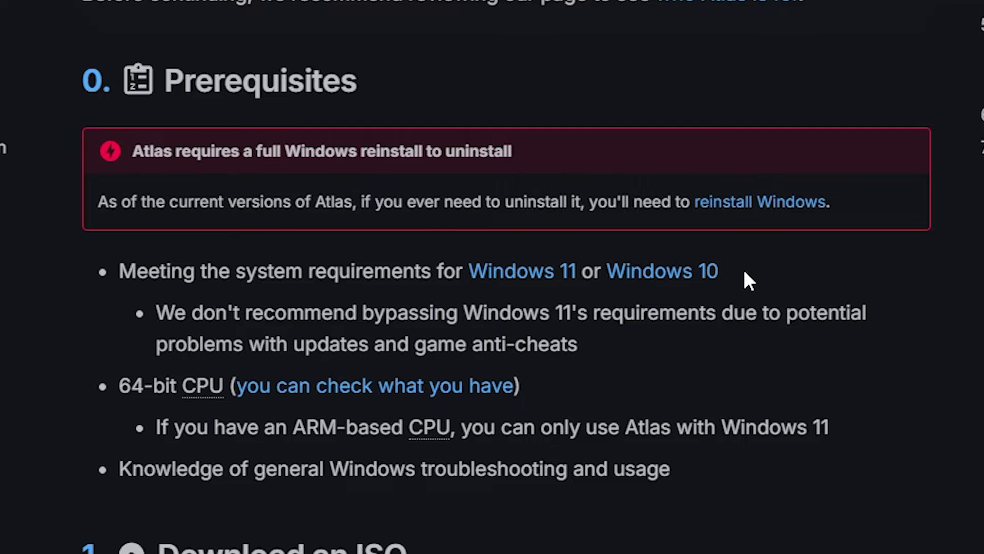
Check the Atlas prerequisites and choose the Windows 11 24H2 ISO download with French as its language
{"action": "scroll", "coordinate": [635, 330], "scroll_direction": "down", "scroll_amount": 1}
{"action": "left_click_drag", "start_coordinate": [119, 274], "coordinate": [482, 274]}
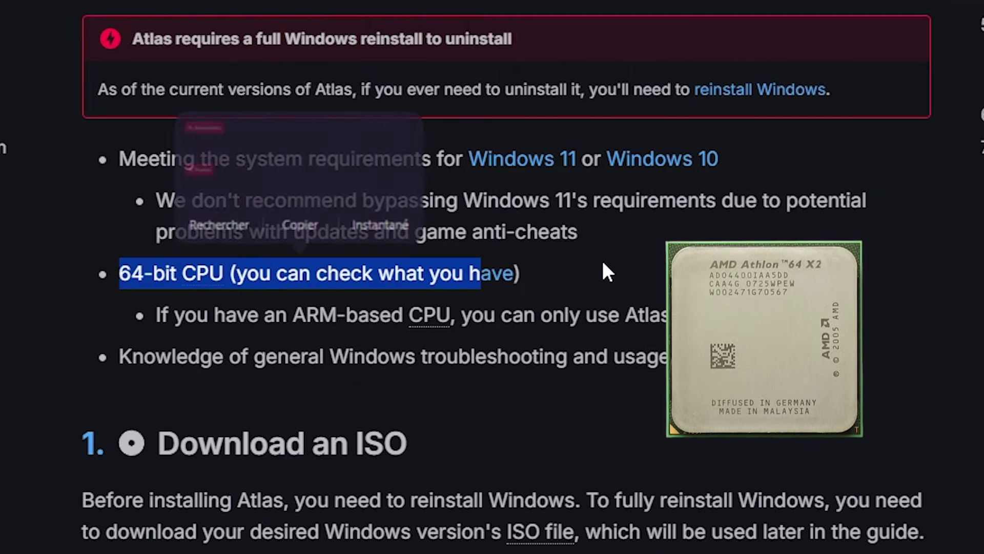
{"action": "left_click", "coordinate": [603, 262]}
{"action": "scroll", "coordinate": [604, 264], "scroll_direction": "down", "scroll_amount": 2}
{"action": "scroll", "coordinate": [603, 262], "scroll_direction": "down", "scroll_amount": 1}
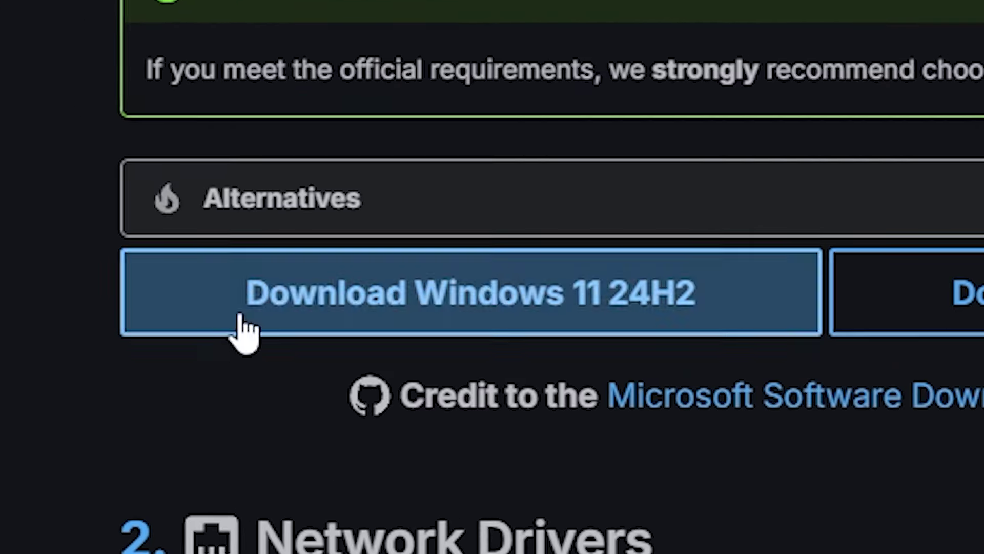
{"action": "left_click", "coordinate": [297, 332]}
{"action": "left_click", "coordinate": [308, 370]}
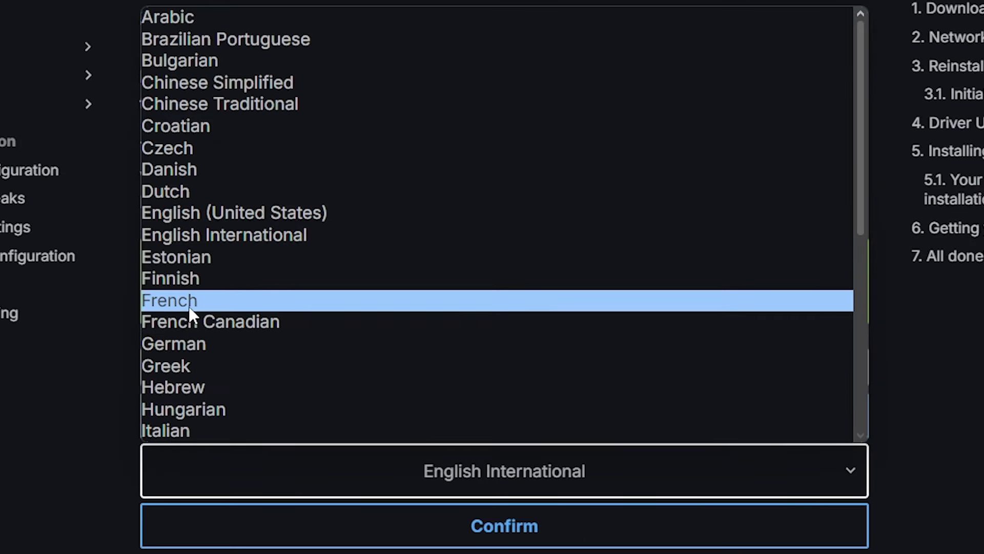
{"action": "left_click", "coordinate": [287, 195]}
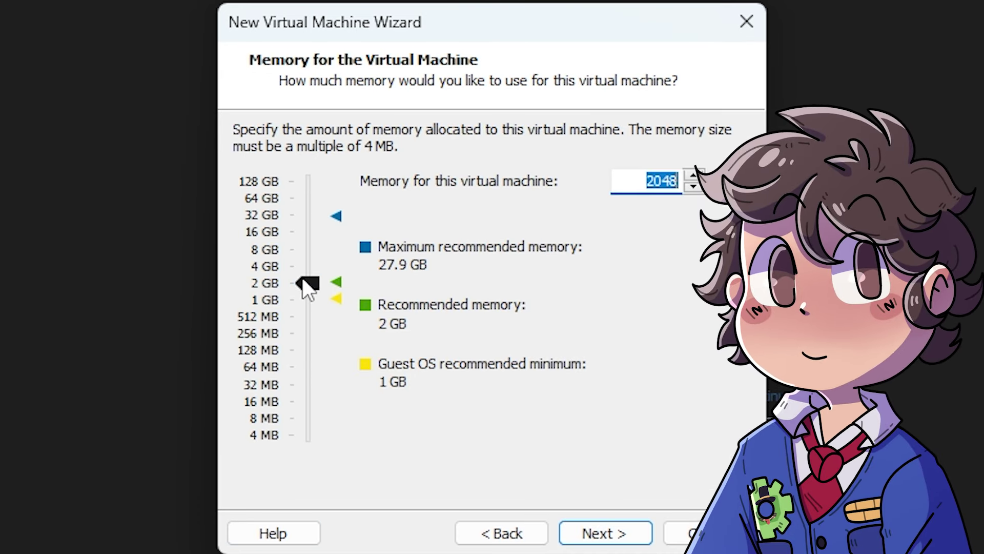
In VMware Workstation, allocate 16 GB of memory to the new AtlasOS virtual machine and power it on
{"action": "left_click_drag", "start_coordinate": [302, 277], "coordinate": [319, 233]}
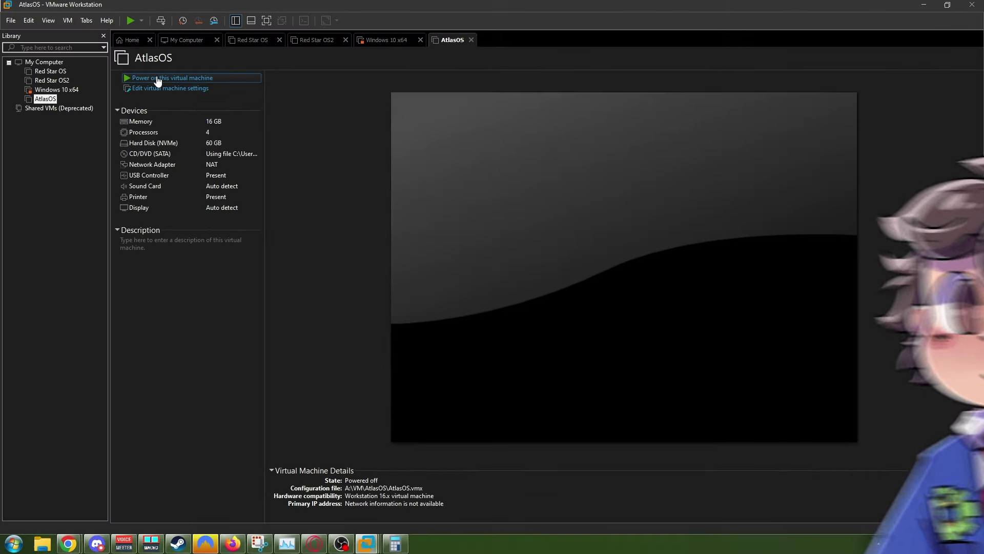
{"action": "left_click", "coordinate": [157, 81]}
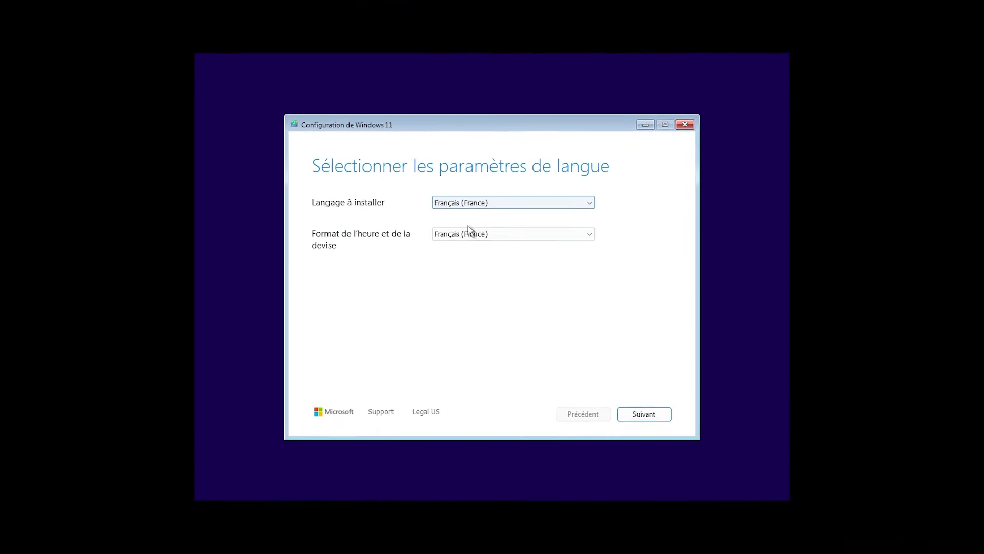
Begin a Windows 11 installation with Français (France) settings, agreeing to delete everything and continuing without a product key
{"action": "left_click", "coordinate": [674, 429]}
{"action": "left_click", "coordinate": [674, 429]}
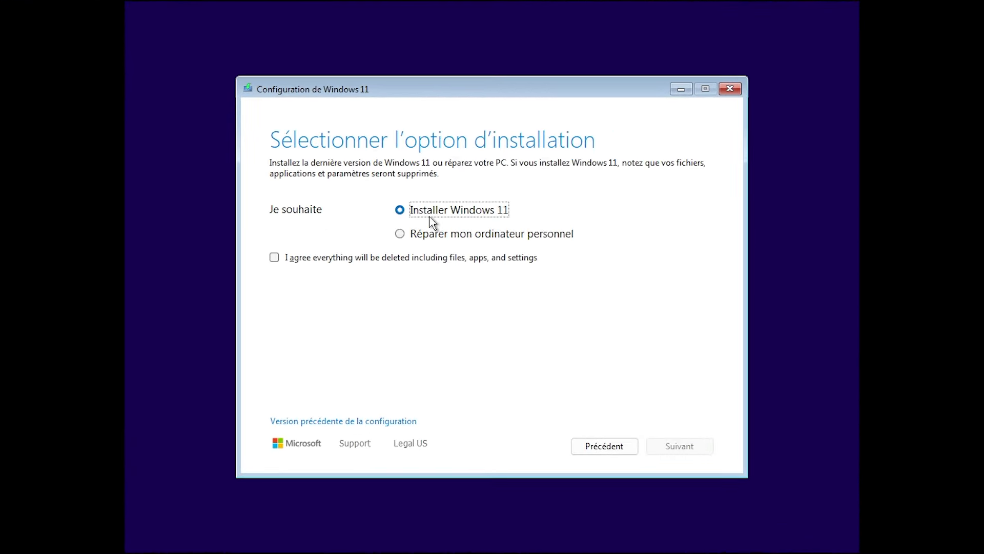
{"action": "left_click", "coordinate": [322, 265]}
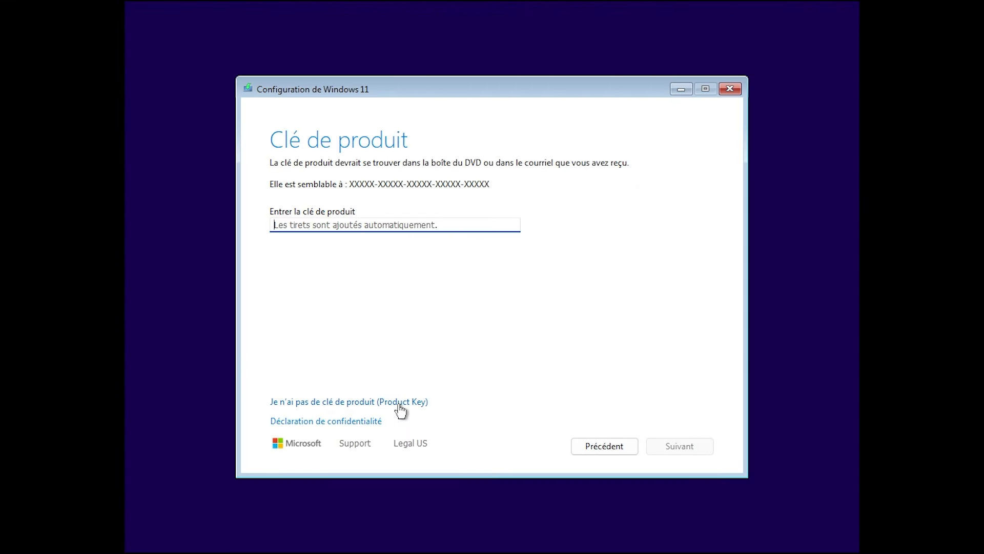
{"action": "left_click", "coordinate": [399, 404]}
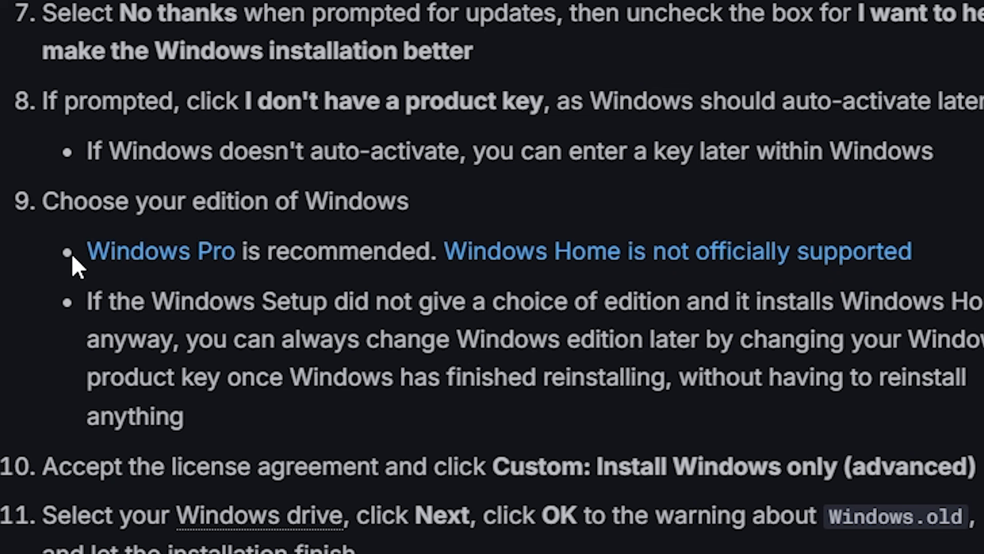
Select the Windows 11 Professionnel edition recommended by the guide and install it on the unallocated space of disk 0
{"action": "left_click_drag", "start_coordinate": [74, 252], "coordinate": [407, 241]}
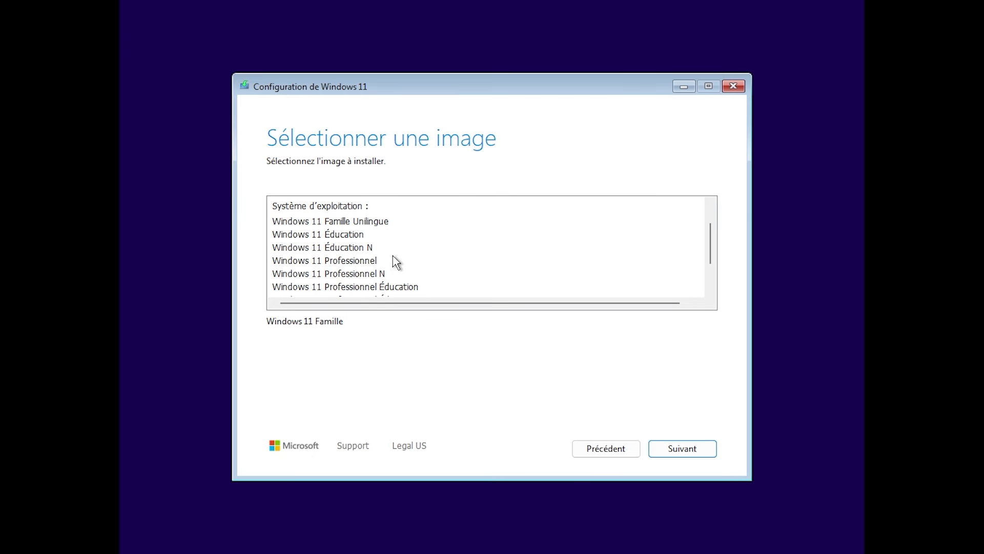
{"action": "left_click", "coordinate": [378, 261]}
{"action": "left_click", "coordinate": [695, 449]}
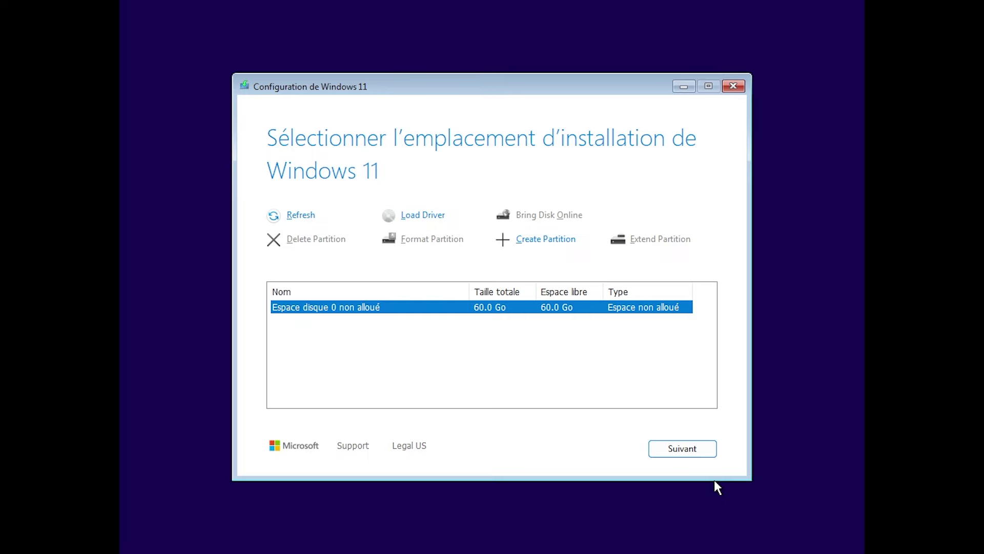
{"action": "left_click", "coordinate": [686, 454]}
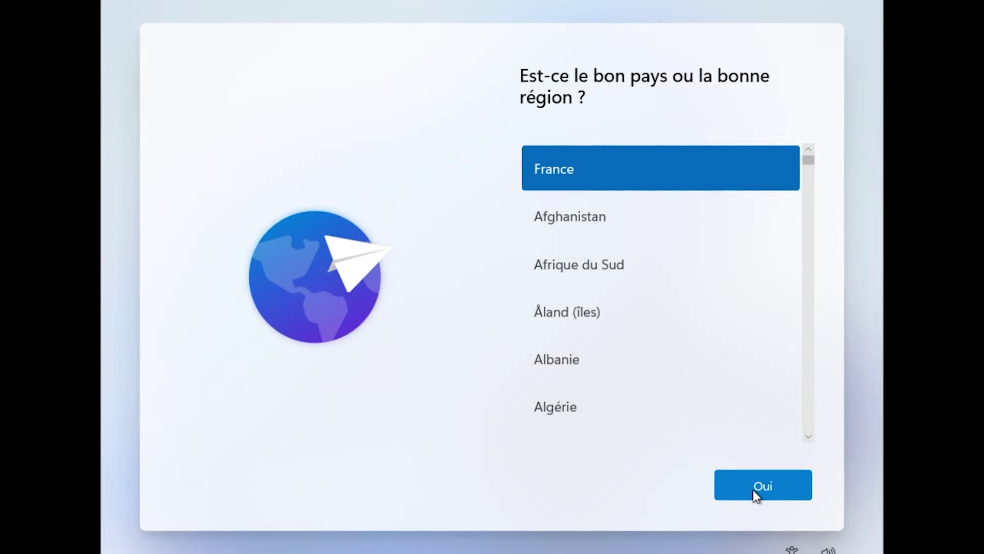
Confirm France as the region and skip adding a second keyboard layout
{"action": "left_click", "coordinate": [753, 488]}
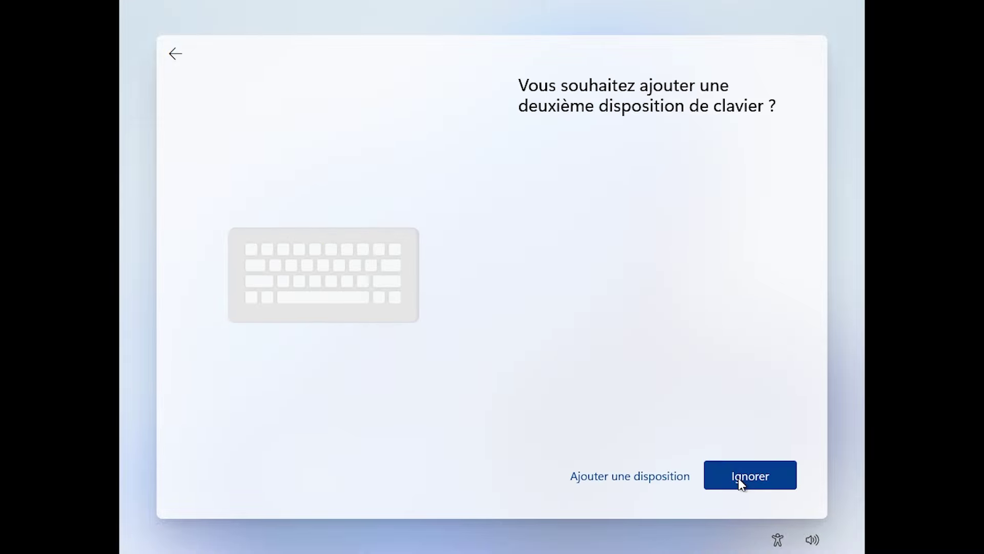
{"action": "left_click", "coordinate": [750, 476]}
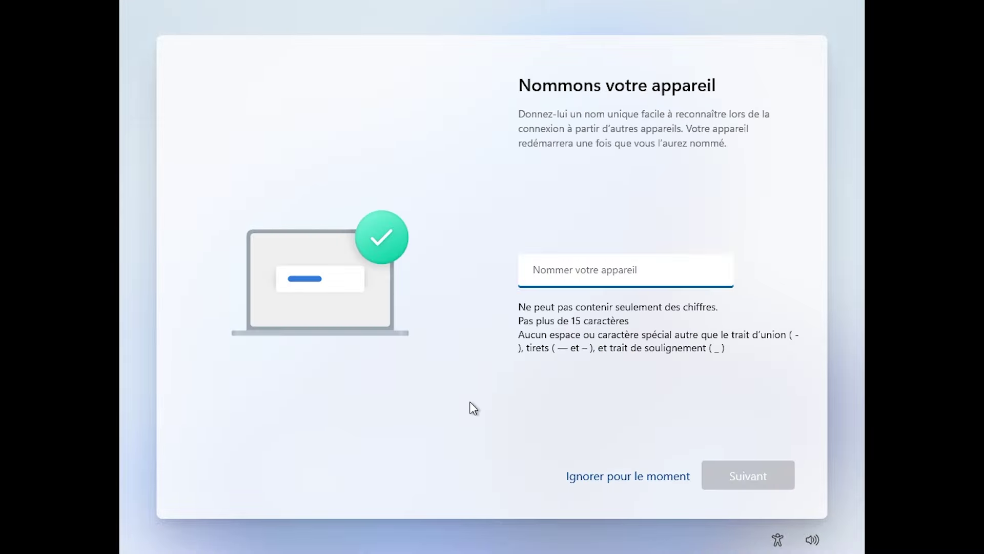
Open a command prompt over the Windows setup and run oobe\bypassnro
{"action": "key", "text": "shift+F10"}
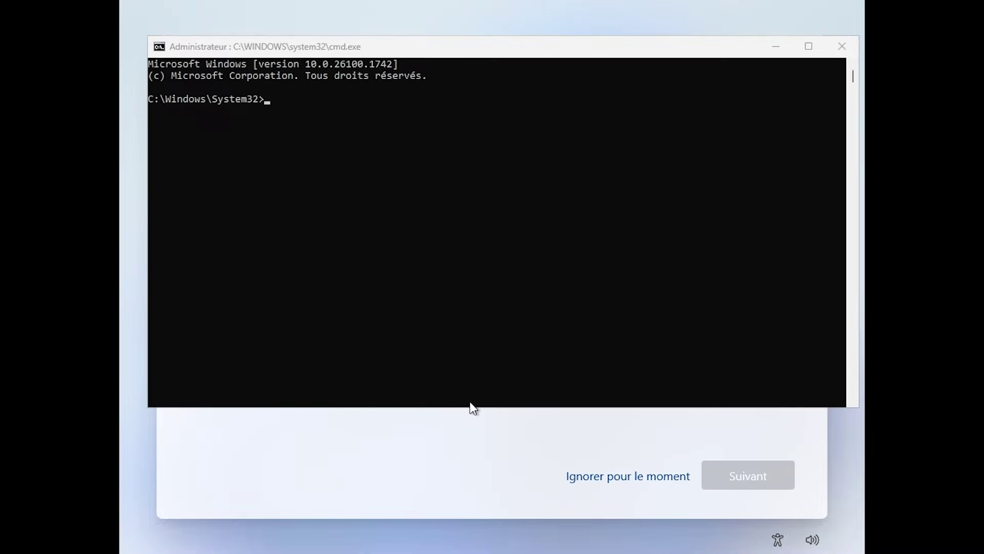
{"action": "left_click_drag", "start_coordinate": [355, 43], "coordinate": [336, 65]}
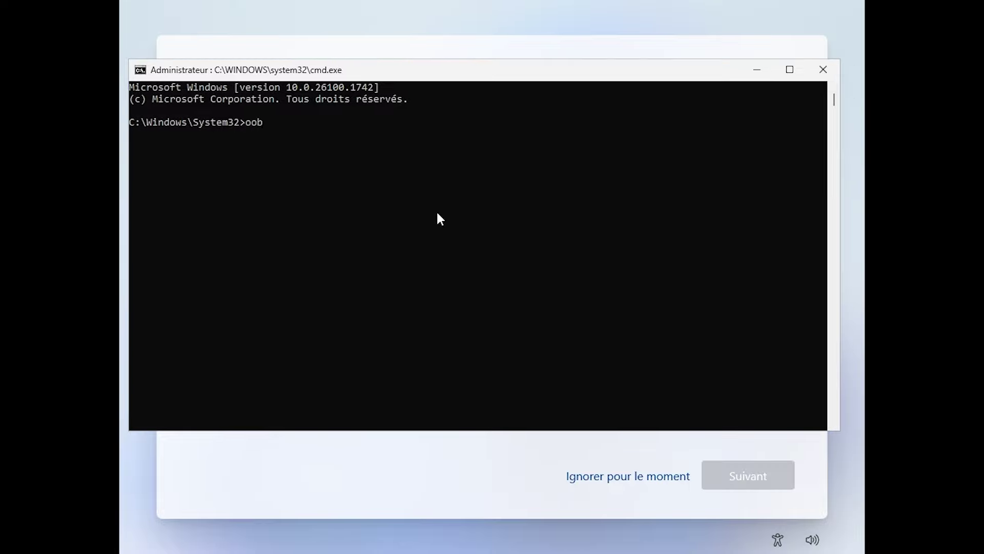
{"action": "type", "text": "oobe\\bypassnro"}
{"action": "key", "text": "Return"}
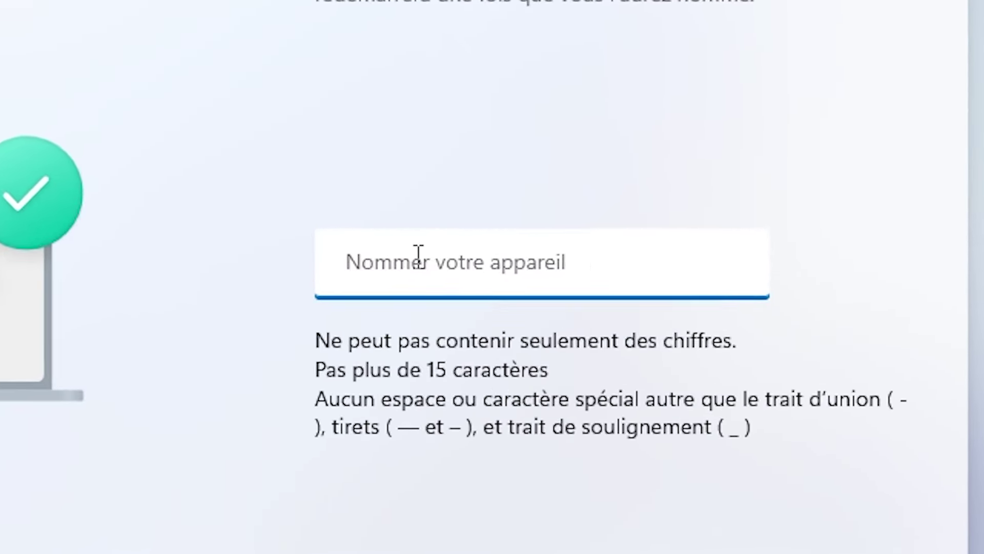
Name the device AtlasOS and configure it for personal use, proceeding through the Microsoft sign-in page
{"action": "type", "text": "AtlasOS"}
{"action": "left_click", "coordinate": [774, 512]}
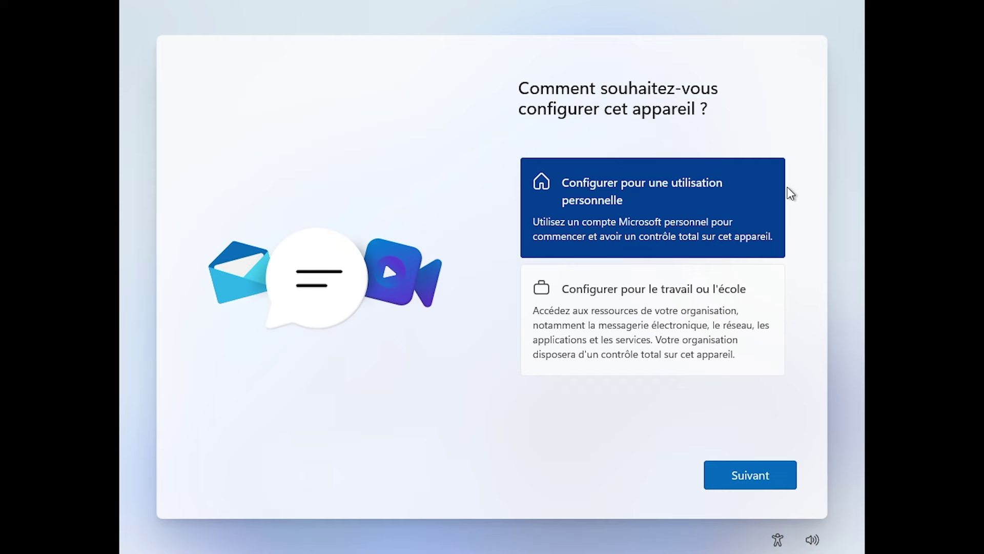
{"action": "left_click", "coordinate": [780, 475]}
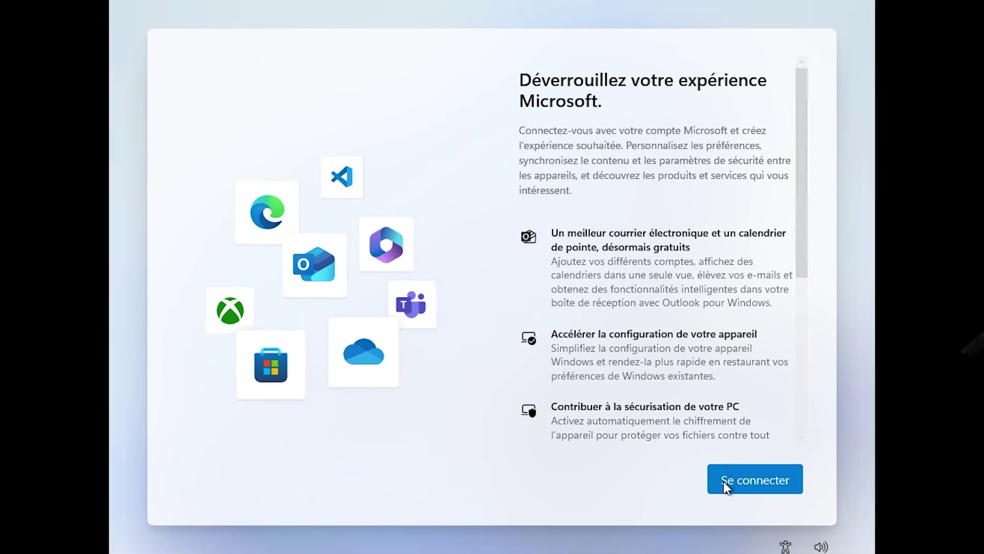
{"action": "left_click", "coordinate": [731, 488]}
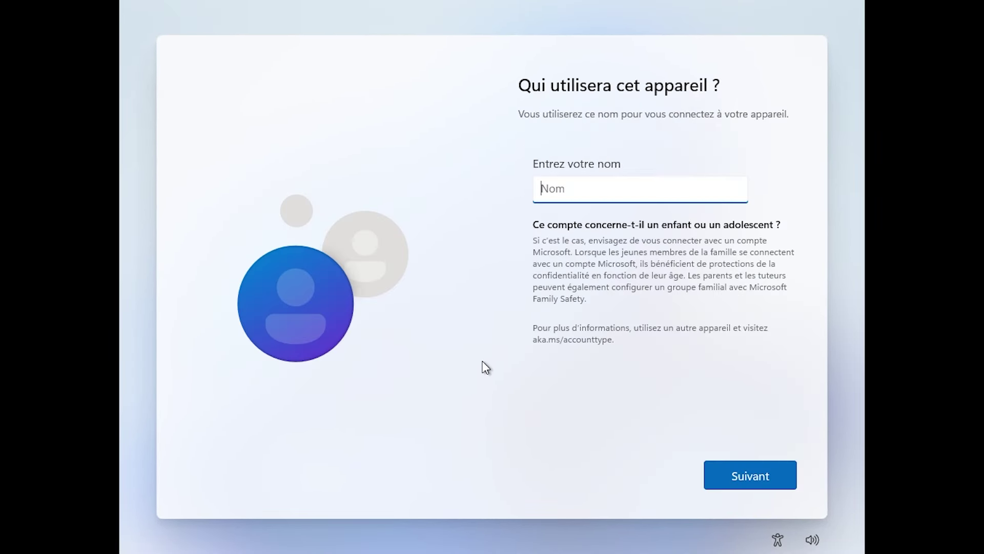
Run control netconnections from a command prompt and disable the Ethernet0 adapter
{"action": "key", "text": "shift+F10"}
{"action": "type", "text": "co"}
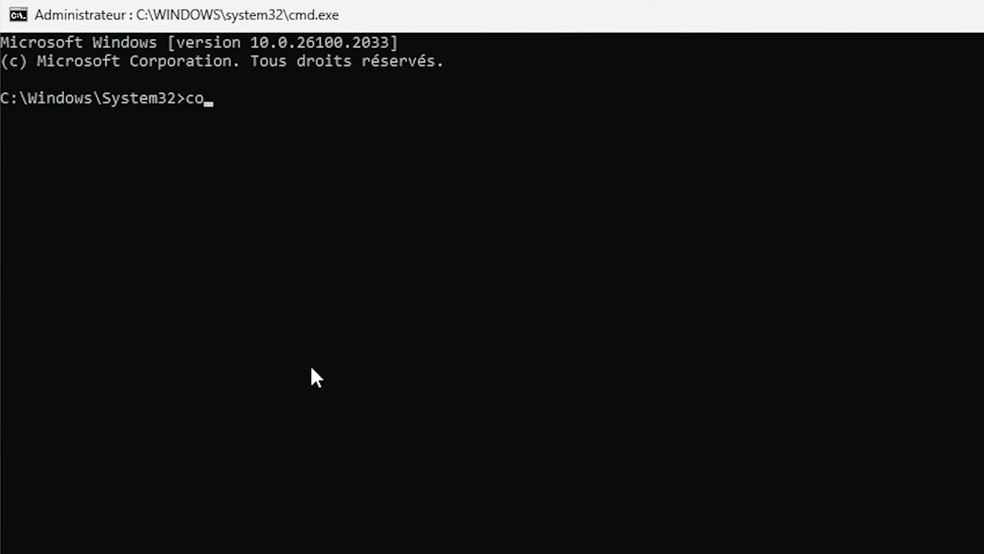
{"action": "type", "text": "ntrol netconne"}
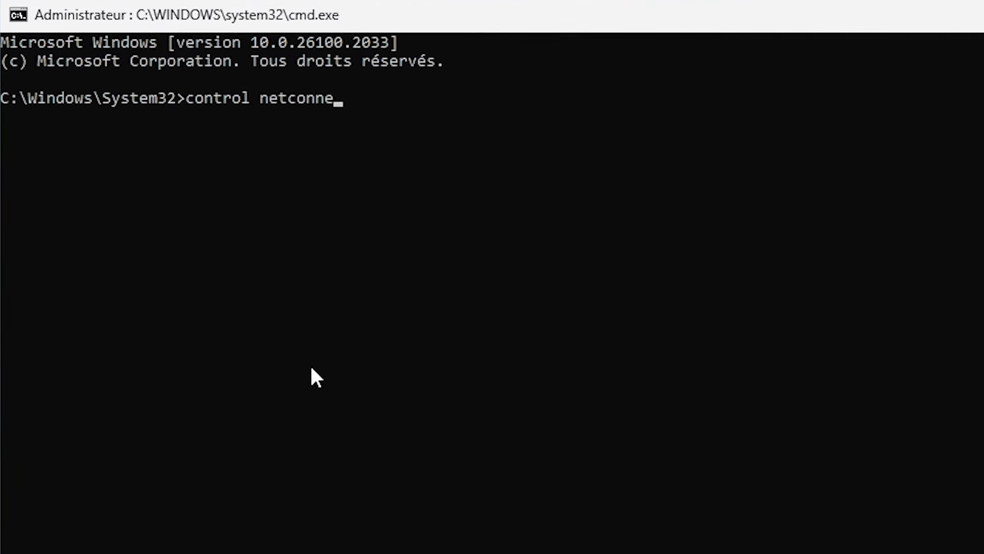
{"action": "type", "text": "ctions"}
{"action": "key", "text": "Return"}
{"action": "left_click", "coordinate": [393, 128]}
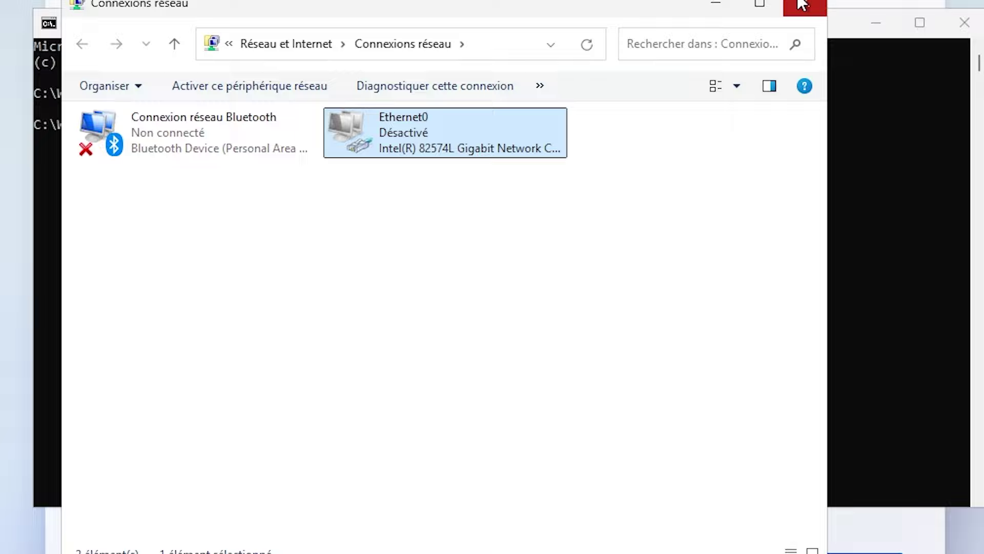
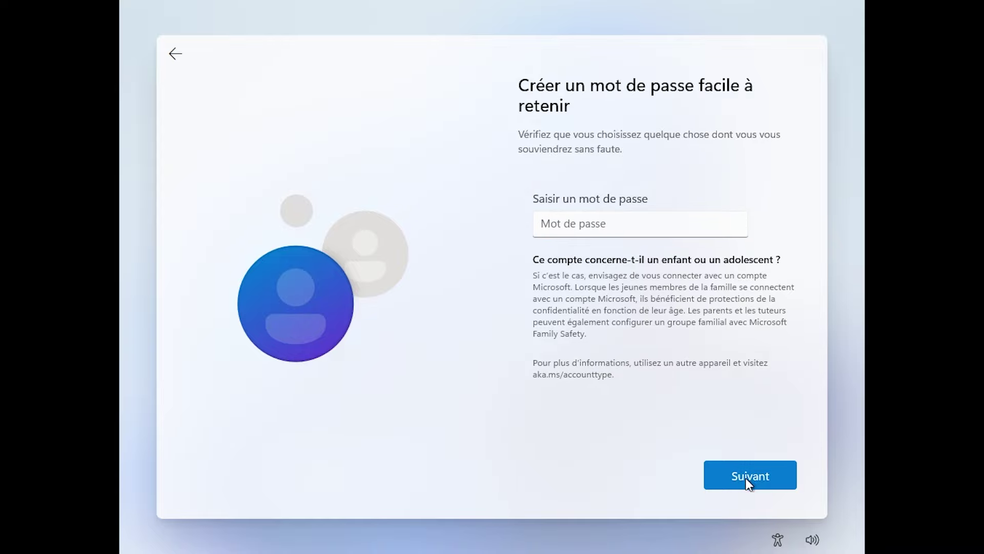
Leave the local account's password blank and accept the privacy settings with Localiser mon appareil set to Non
{"action": "left_click", "coordinate": [750, 476]}
{"action": "left_click", "coordinate": [541, 369]}
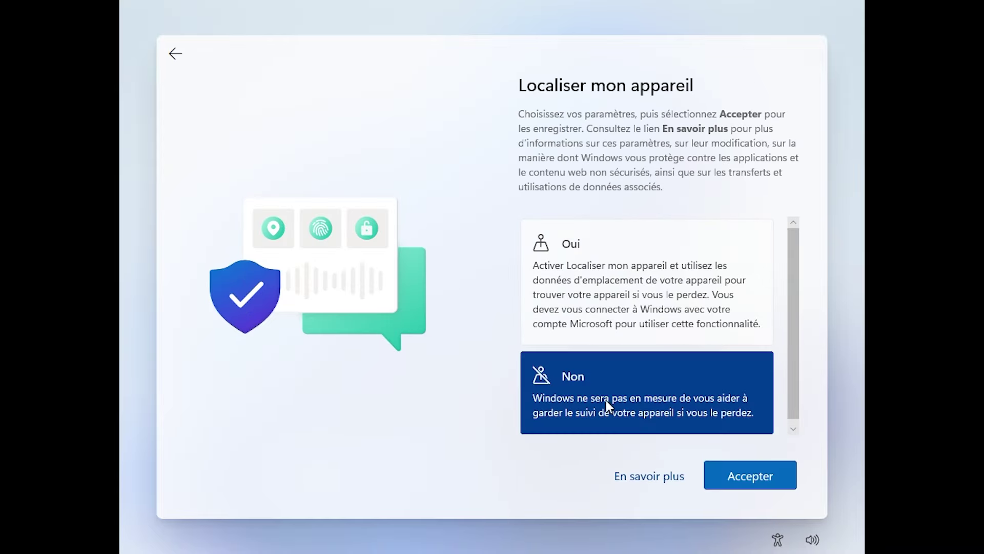
{"action": "left_click", "coordinate": [714, 464]}
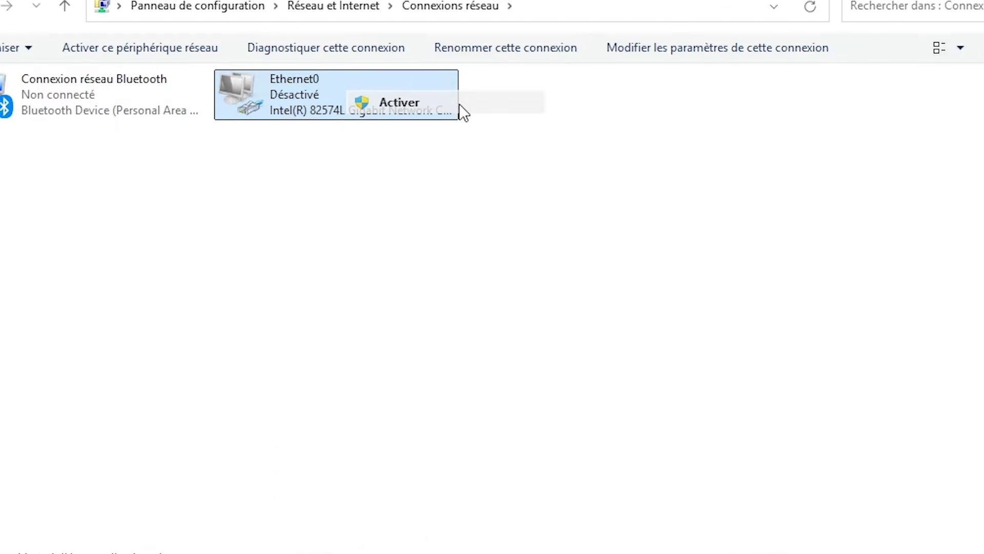
Re-enable the Ethernet0 adapter and clear the command prompt and network connections windows off the desktop
{"action": "left_click", "coordinate": [459, 104]}
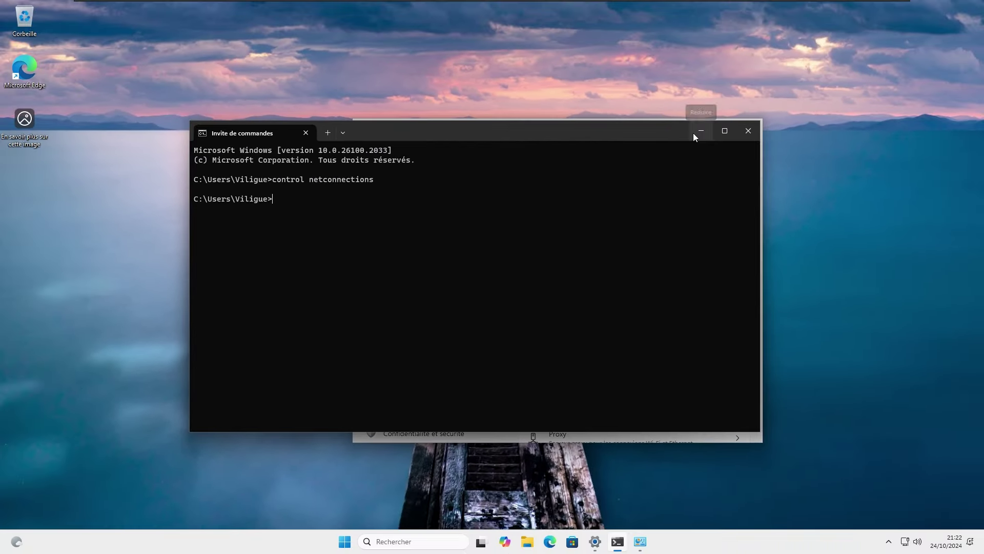
{"action": "left_click", "coordinate": [785, 71]}
{"action": "left_click_drag", "start_coordinate": [783, 73], "coordinate": [688, 18]}
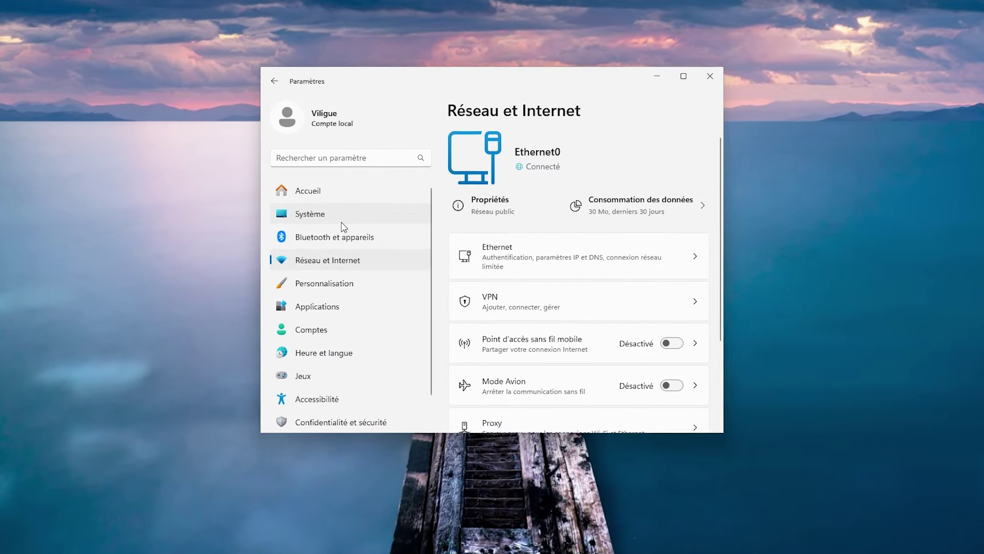
Open Windows Update in the settings and download and install all available updates
{"action": "scroll", "coordinate": [354, 256], "scroll_direction": "down", "scroll_amount": 2}
{"action": "left_click", "coordinate": [314, 490]}
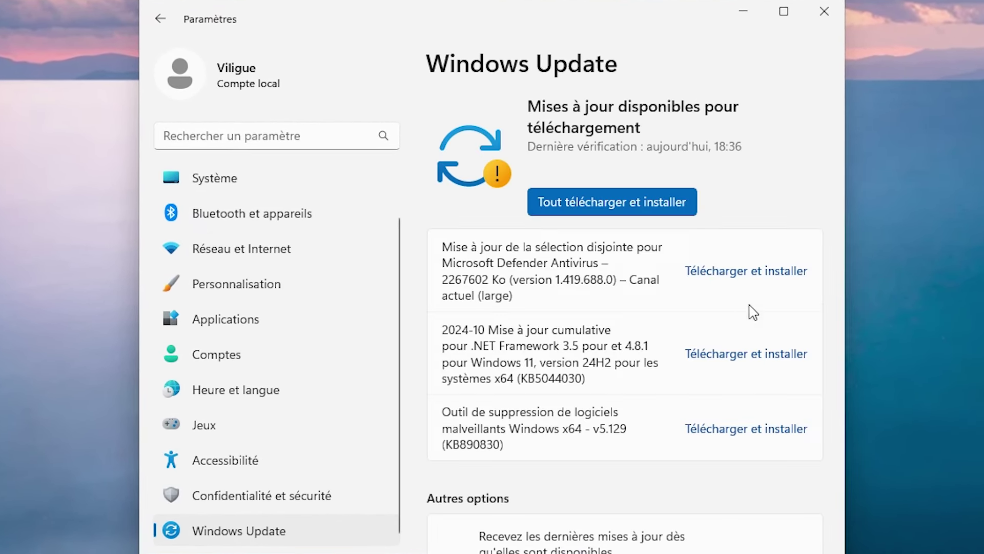
{"action": "left_click", "coordinate": [660, 214]}
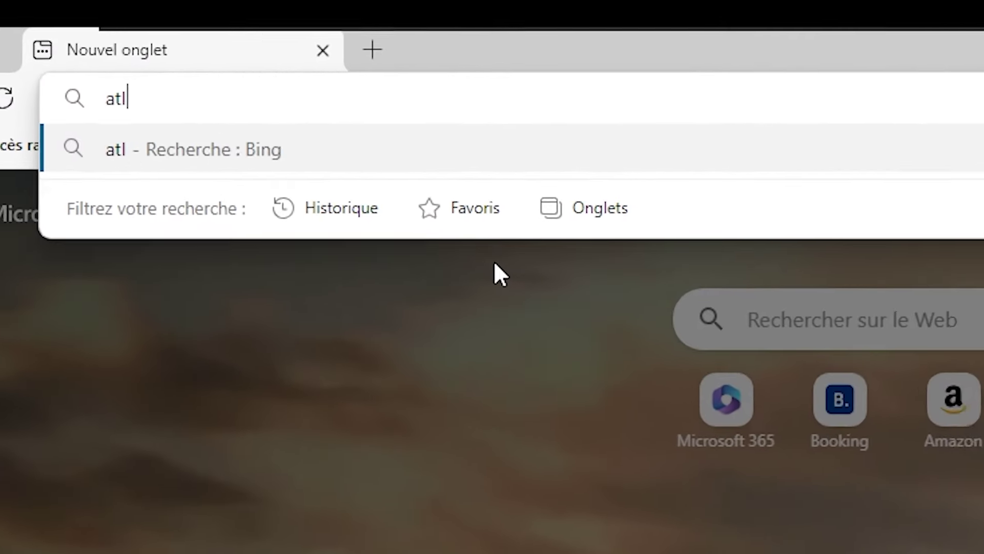
Open atlasos.net in Microsoft Edge and download the Atlas Playbook and AME Wizard
{"action": "type", "text": "so"}
{"action": "key", "text": "BackSpace"}
{"action": "key", "text": "BackSpace"}
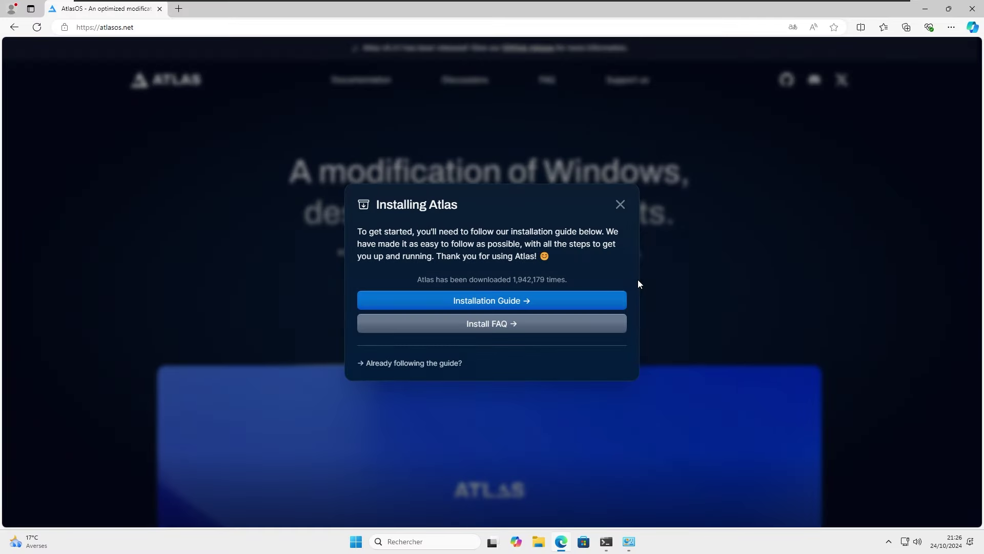
{"action": "left_click", "coordinate": [400, 364]}
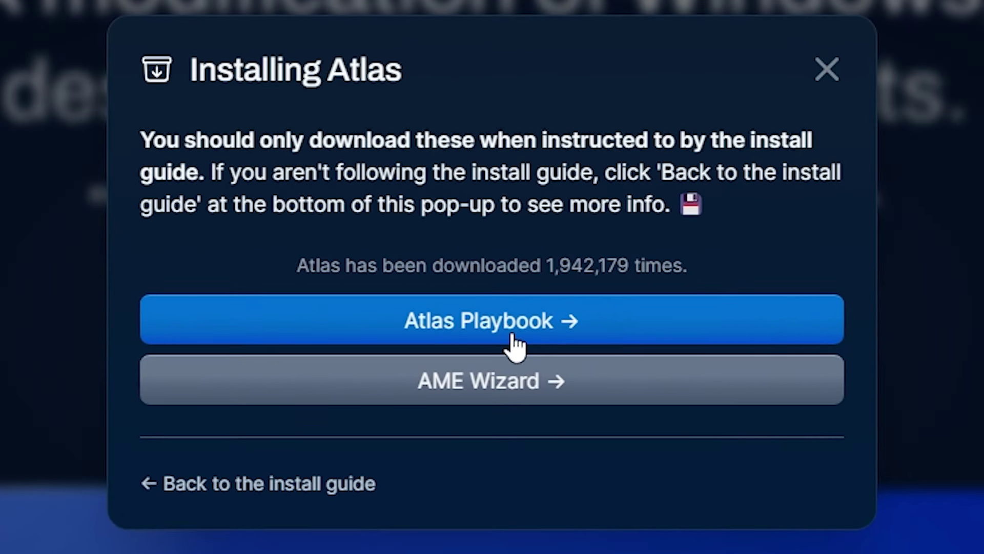
{"action": "left_click", "coordinate": [510, 345]}
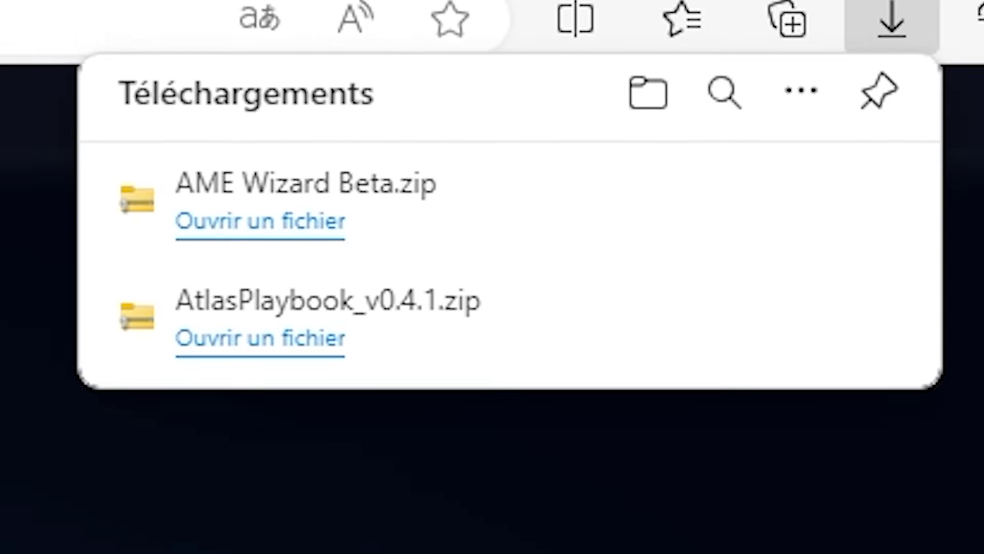
Launch AME Wizard Beta from the desktop and load the AtlasPlaybook file into it
{"action": "left_click_drag", "start_coordinate": [647, 51], "coordinate": [690, 35]}
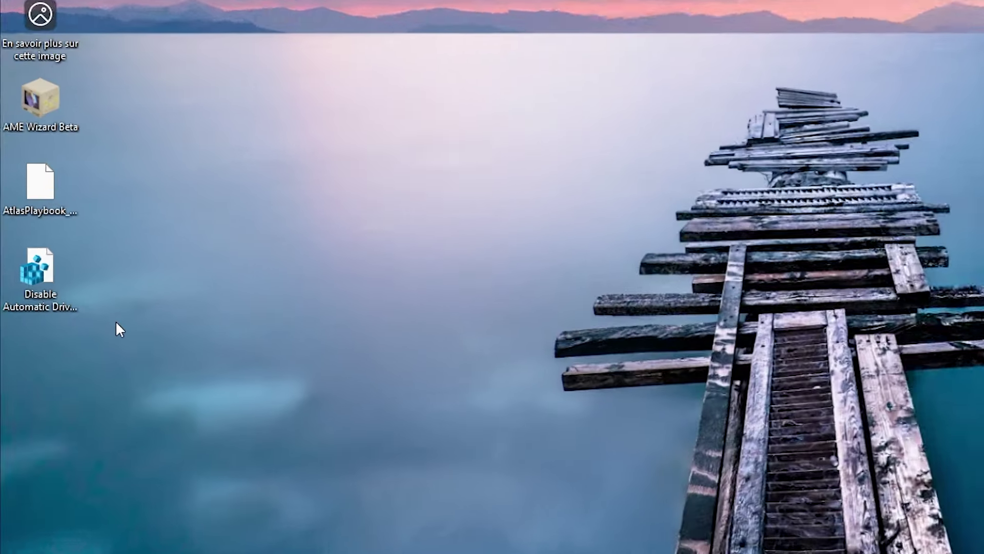
{"action": "left_click_drag", "start_coordinate": [130, 333], "coordinate": [30, 222]}
{"action": "left_click_drag", "start_coordinate": [88, 123], "coordinate": [90, 122]}
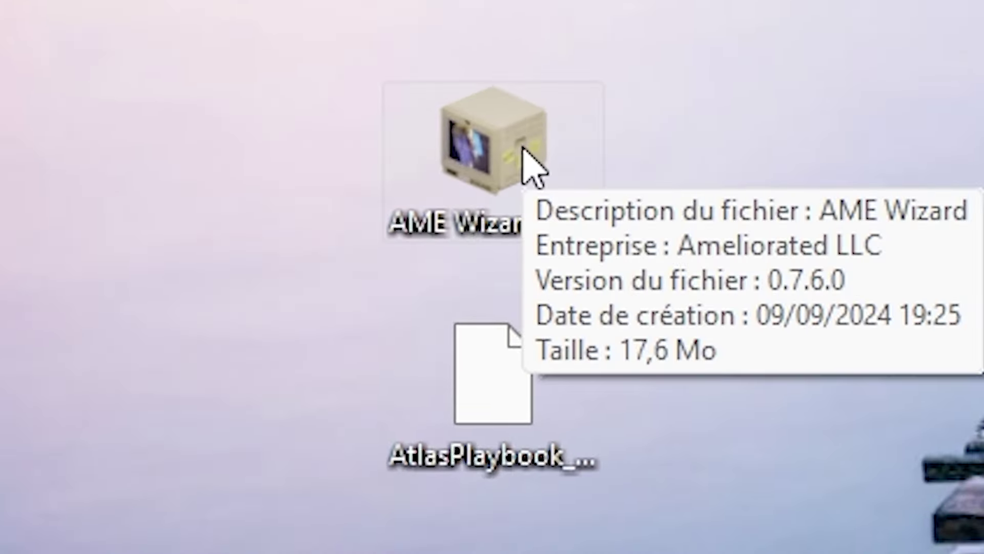
{"action": "double_click", "coordinate": [540, 154]}
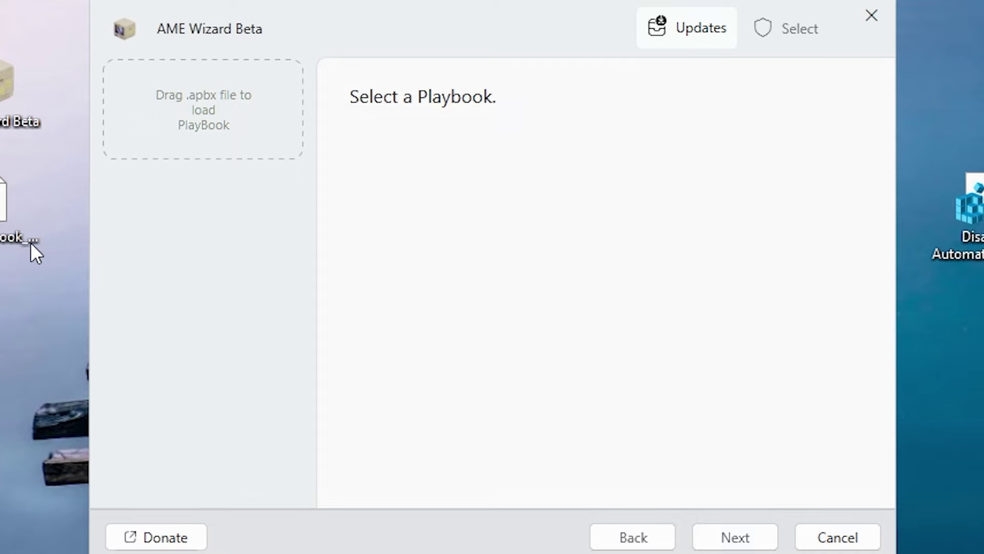
{"action": "left_click_drag", "start_coordinate": [254, 124], "coordinate": [254, 126]}
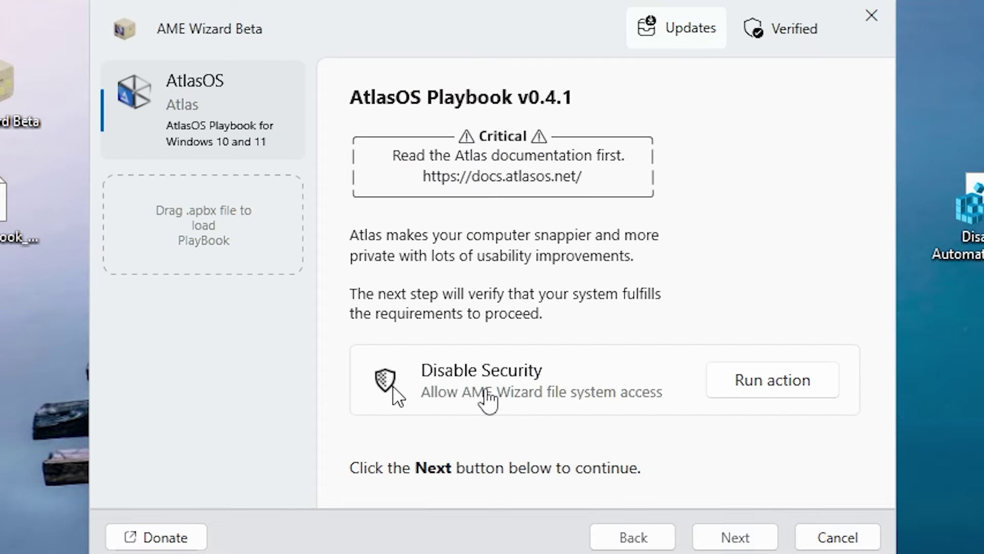
Run the Disable Security action with administrator approval and acknowledge the AME Wizard license agreements
{"action": "left_click", "coordinate": [774, 382]}
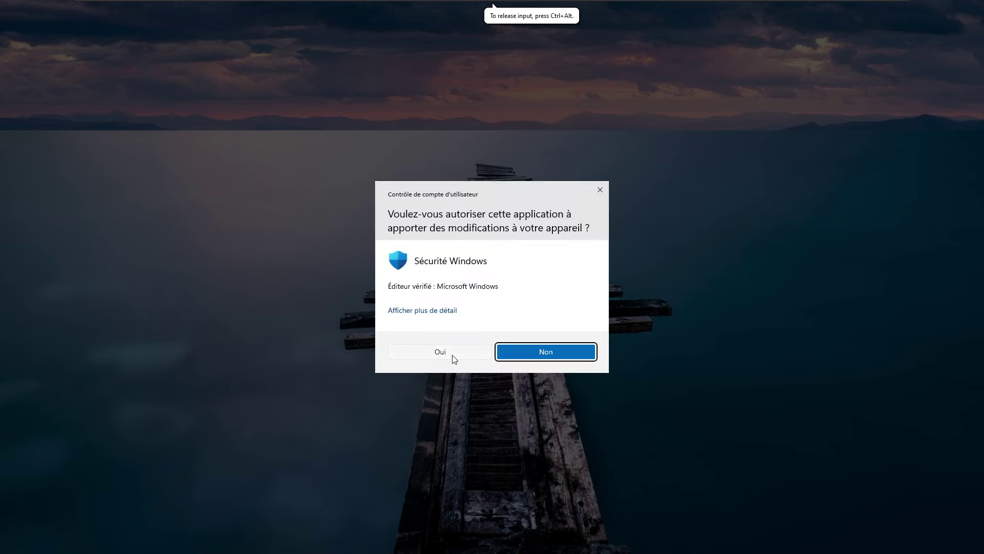
{"action": "left_click", "coordinate": [440, 352]}
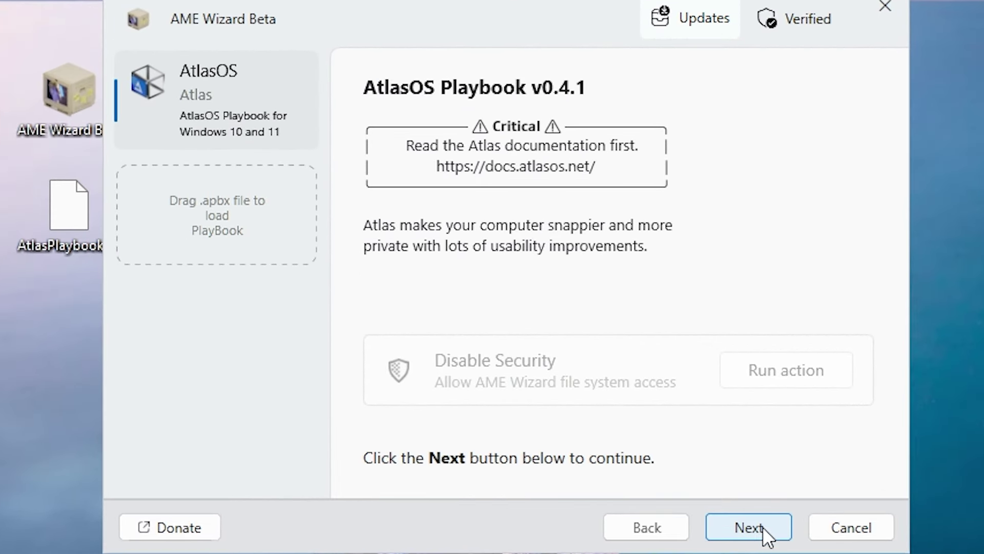
{"action": "left_click", "coordinate": [763, 527]}
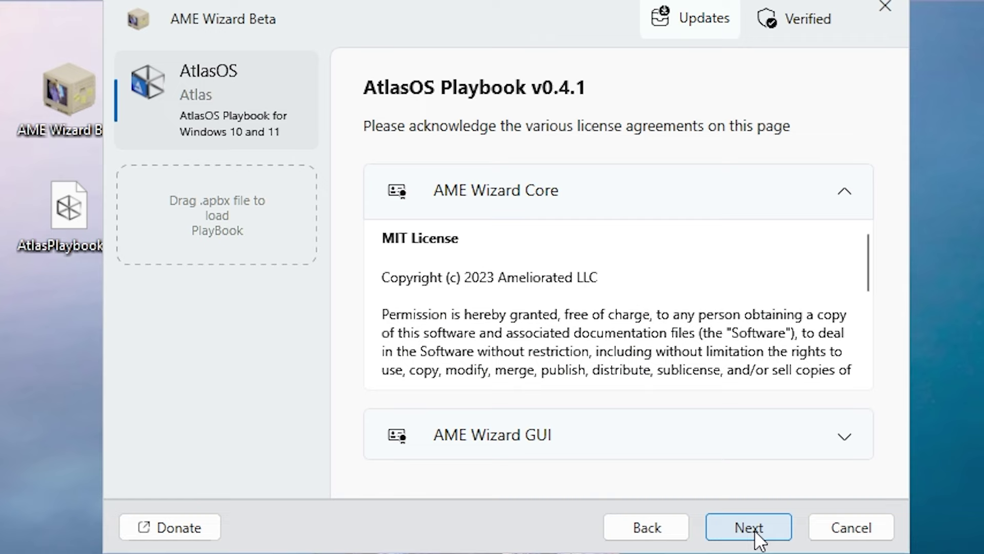
{"action": "left_click", "coordinate": [756, 533]}
{"action": "key", "text": "Return"}
Configure the playbook options with Disable Defender, Default Windows Mitigations and Disable Automatic Windows Updates
{"action": "left_click", "coordinate": [783, 370]}
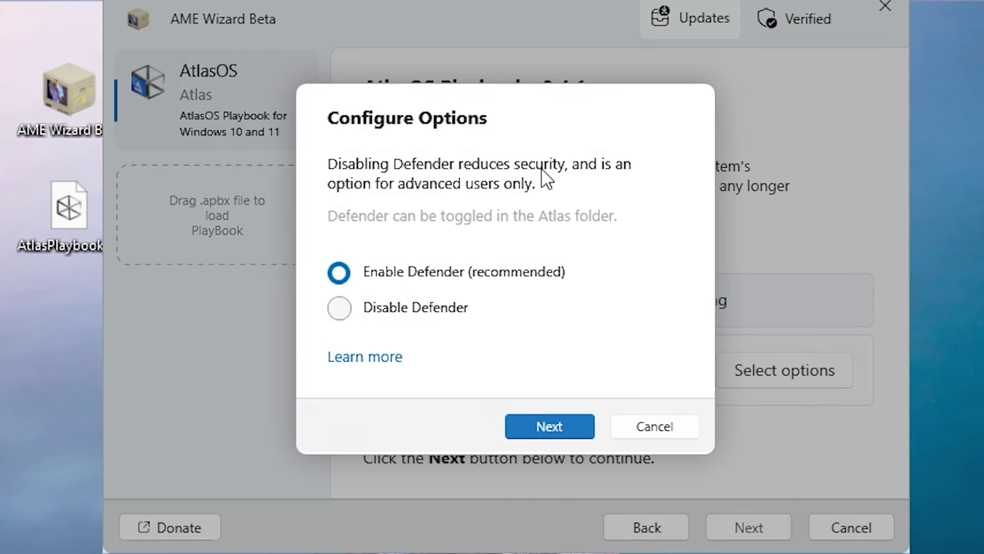
{"action": "left_click", "coordinate": [343, 309]}
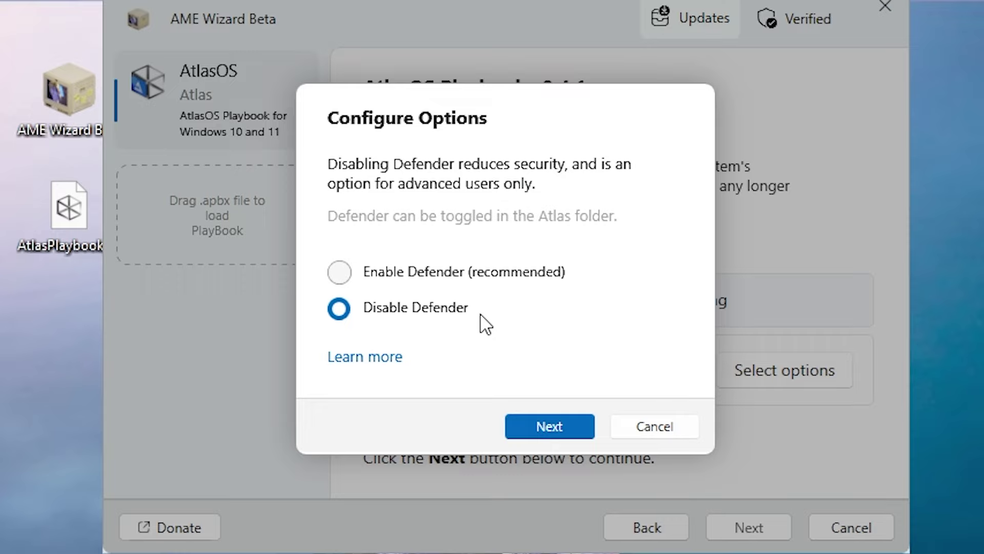
{"action": "left_click", "coordinate": [561, 429]}
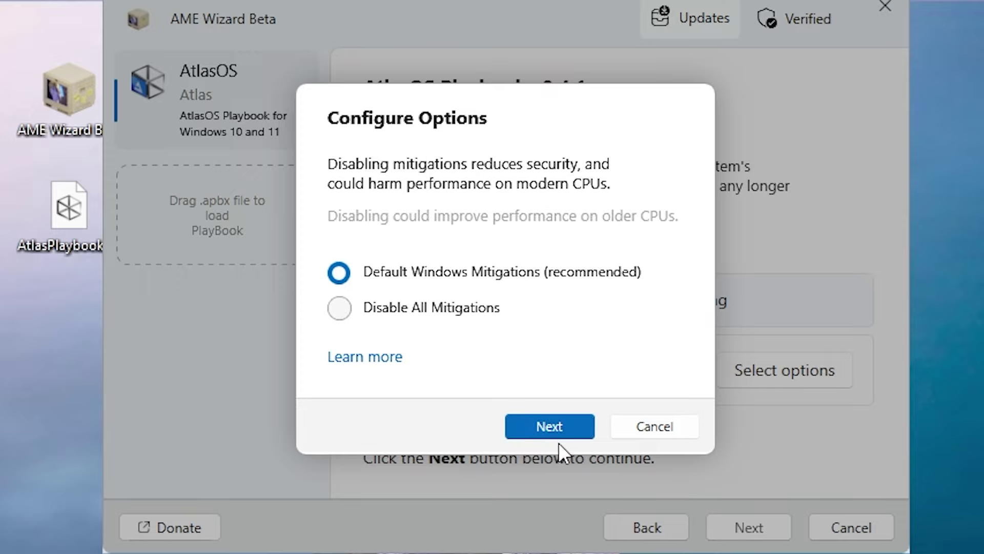
{"action": "left_click", "coordinate": [575, 423]}
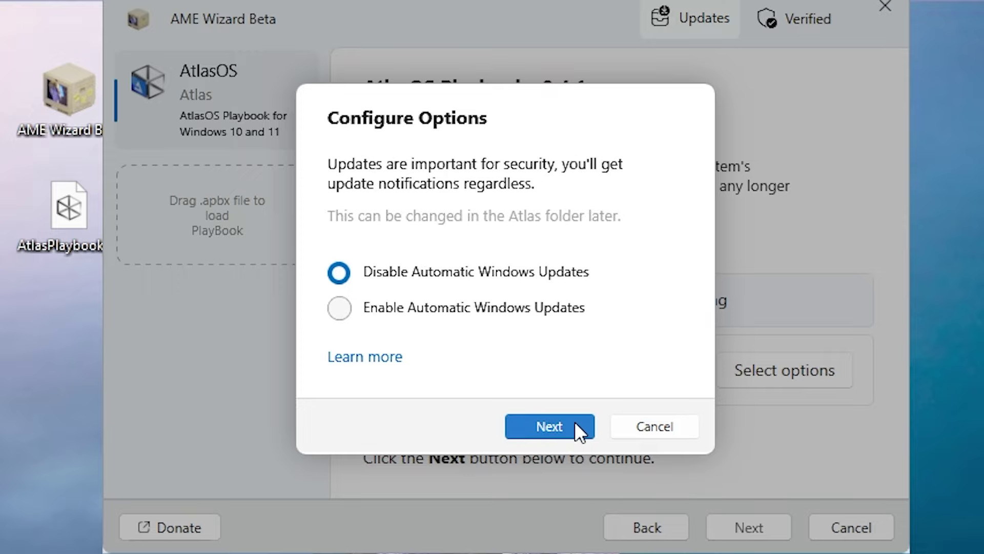
{"action": "left_click", "coordinate": [575, 429]}
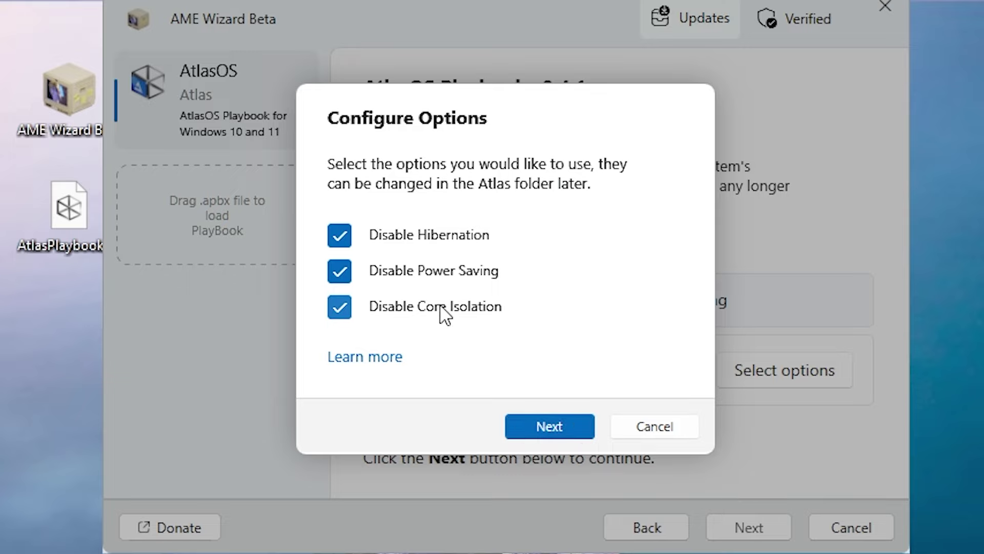
Accept disabling hibernation, power saving and core isolation, remove Snipping Tool and Edge, choose Chrome as the browser, and continue the AtlasOS installation
{"action": "left_click", "coordinate": [526, 434]}
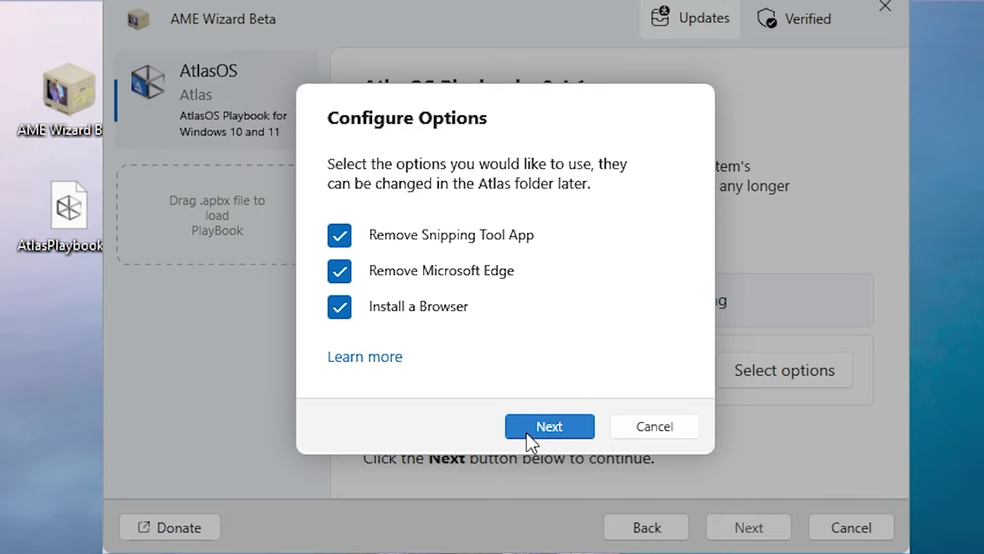
{"action": "left_click", "coordinate": [525, 433]}
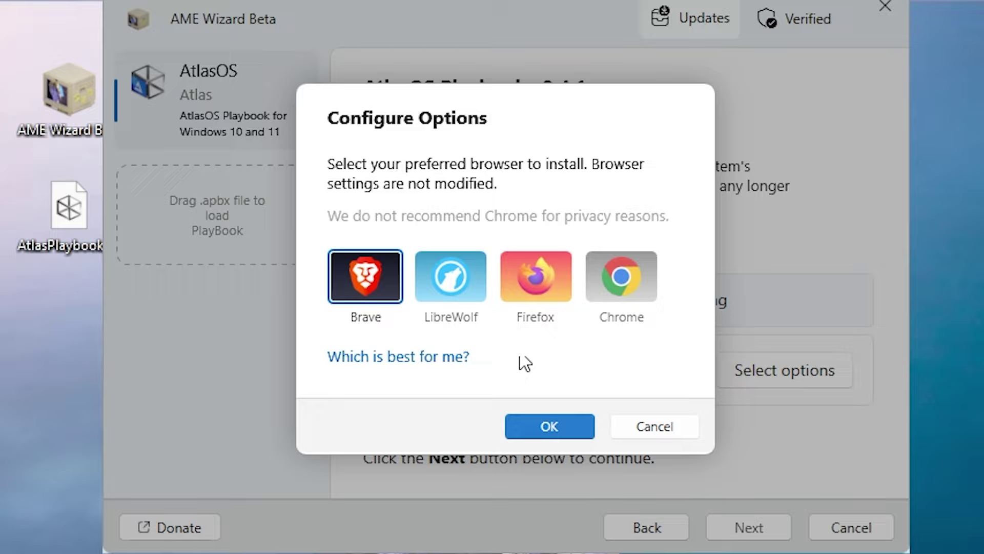
{"action": "left_click", "coordinate": [623, 282]}
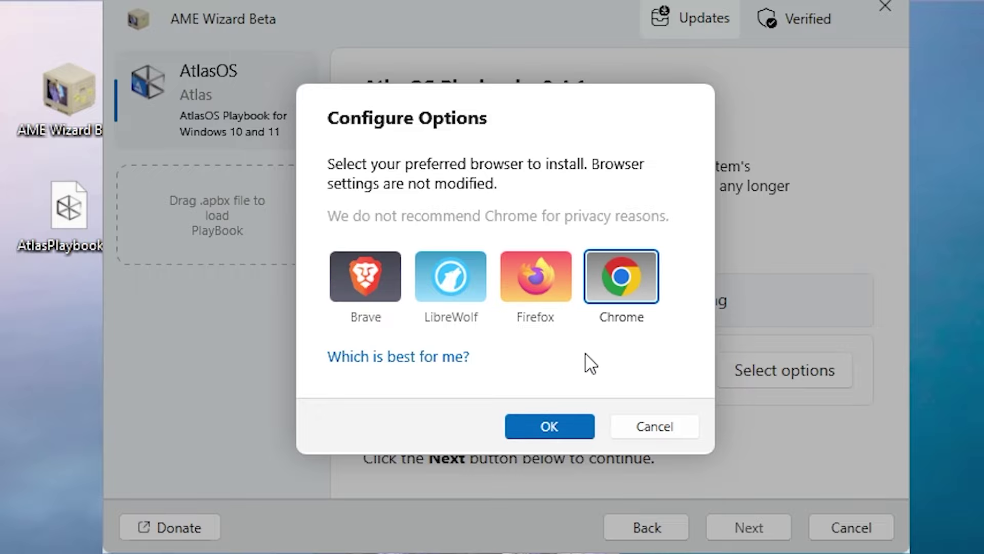
{"action": "left_click", "coordinate": [563, 425]}
{"action": "left_click", "coordinate": [749, 527]}
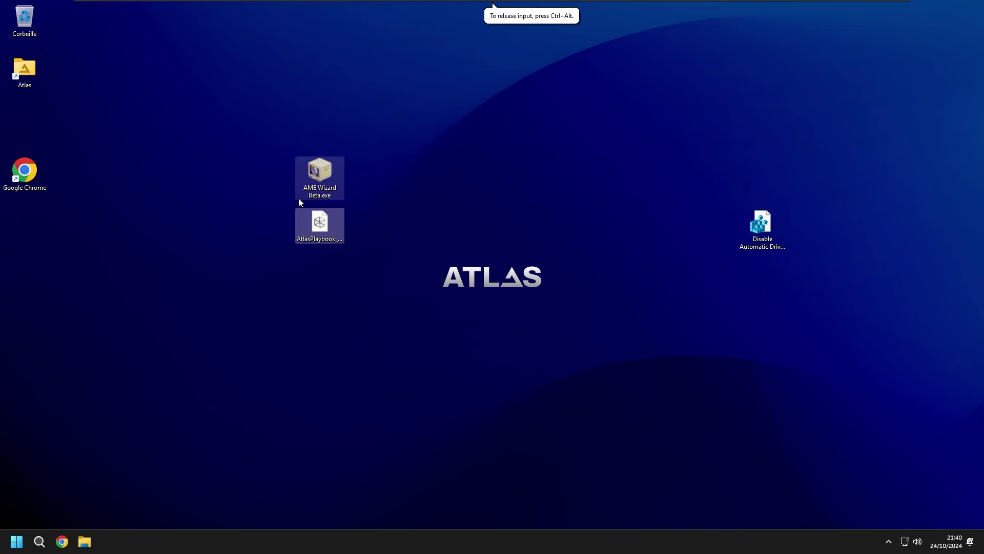
Rearrange the desktop icons so the AME Wizard, playbook and Disable Automatic Driver files are grouped apart from Google Chrome, and check the Start menu
{"action": "left_click_drag", "start_coordinate": [301, 198], "coordinate": [26, 241]}
{"action": "mouse_move", "coordinate": [762, 225]}
{"action": "left_mouse_down"}
{"action": "mouse_move", "coordinate": [92, 373]}
{"action": "mouse_move", "coordinate": [56, 343]}
{"action": "left_mouse_up"}
{"action": "left_click_drag", "start_coordinate": [150, 354], "coordinate": [5, 190]}
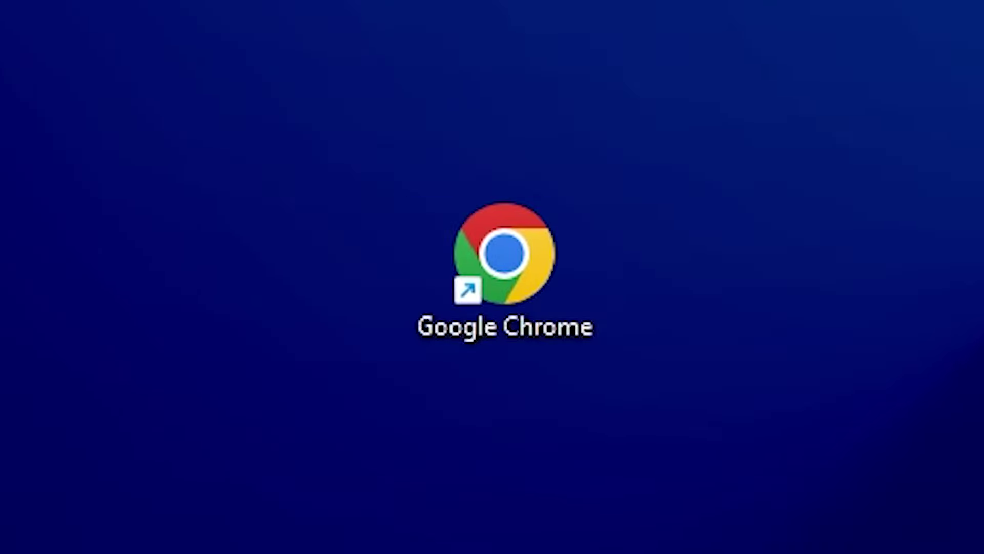
{"action": "left_click_drag", "start_coordinate": [250, 28], "coordinate": [505, 161]}
{"action": "left_click", "coordinate": [152, 348]}
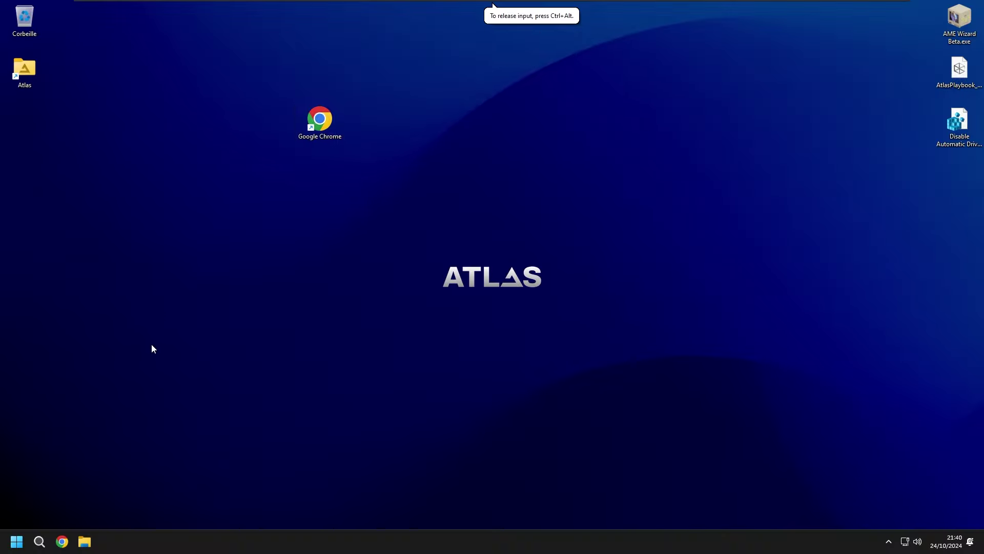
{"action": "left_click", "coordinate": [12, 543]}
{"action": "left_click", "coordinate": [508, 397]}
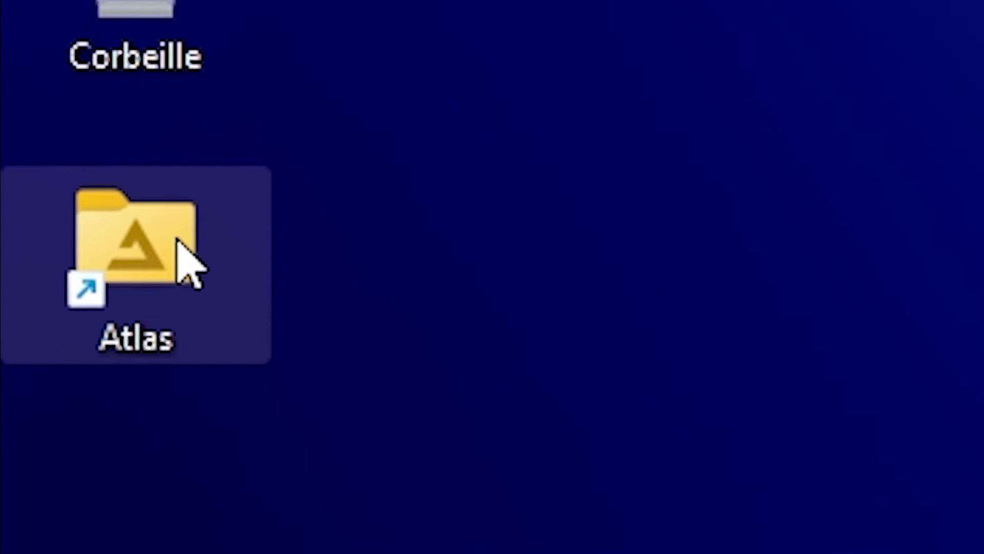
Open the Atlas folder on the desktop and go through its subfolders from 1. Software to 8. Troubleshooting
{"action": "double_click", "coordinate": [56, 90]}
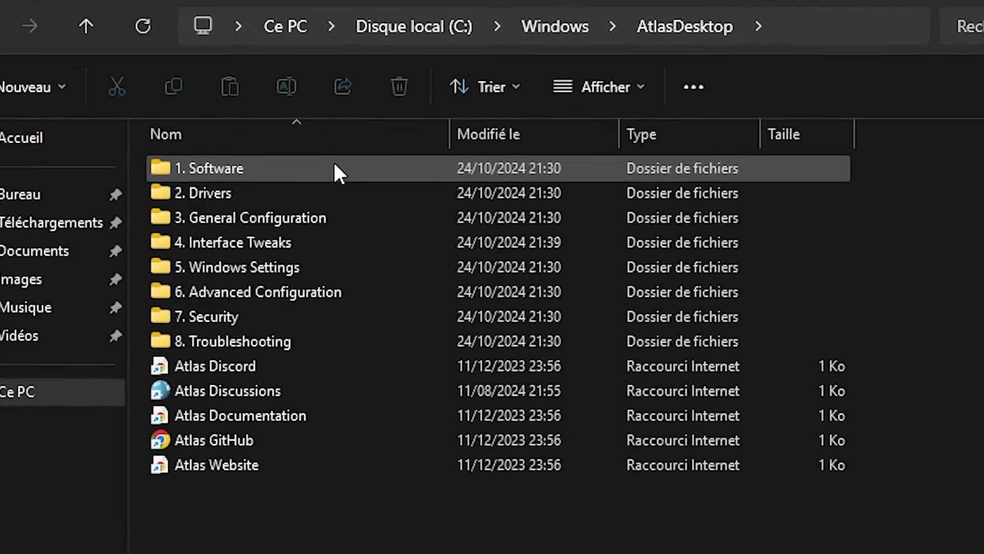
{"action": "left_click", "coordinate": [297, 151]}
{"action": "key", "text": "Down"}
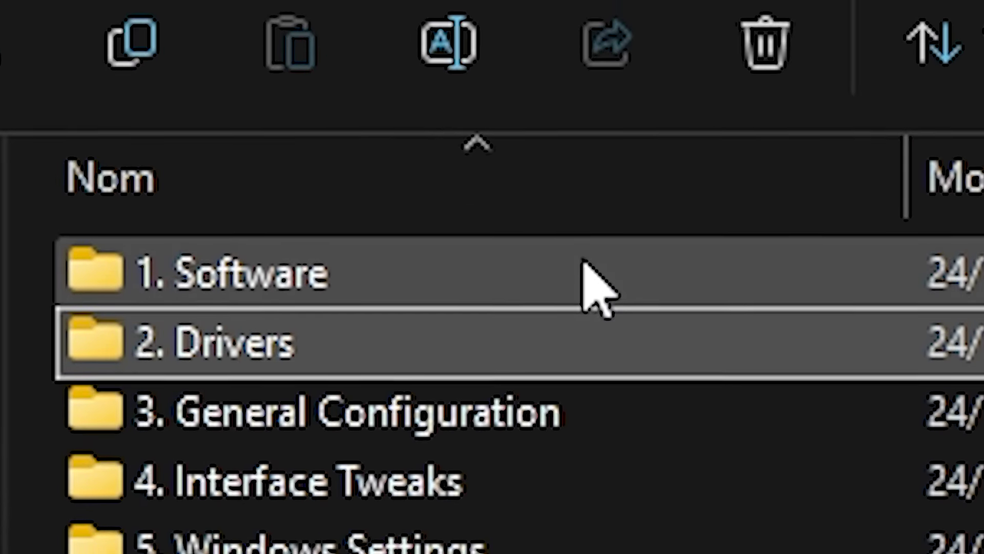
{"action": "key", "text": "Down"}
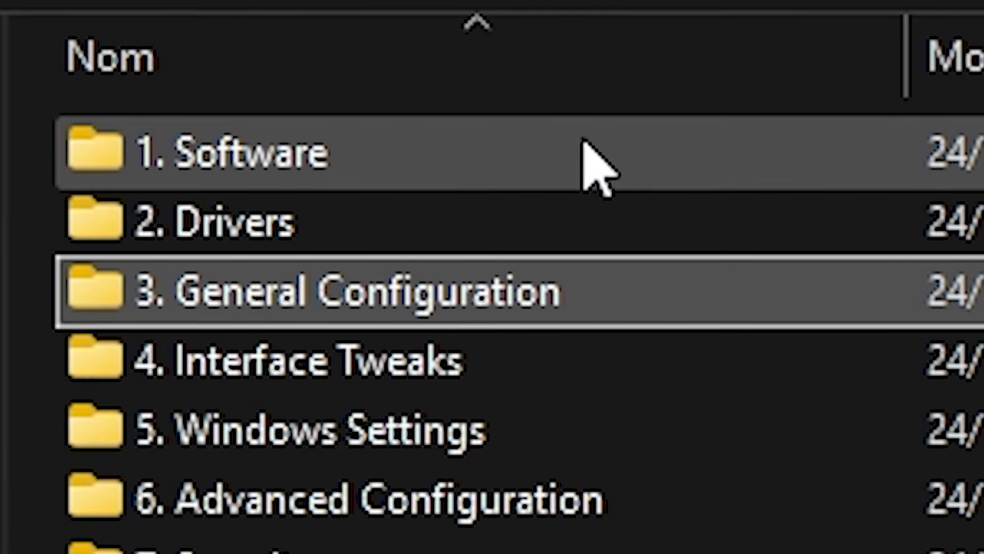
{"action": "key", "text": "Down"}
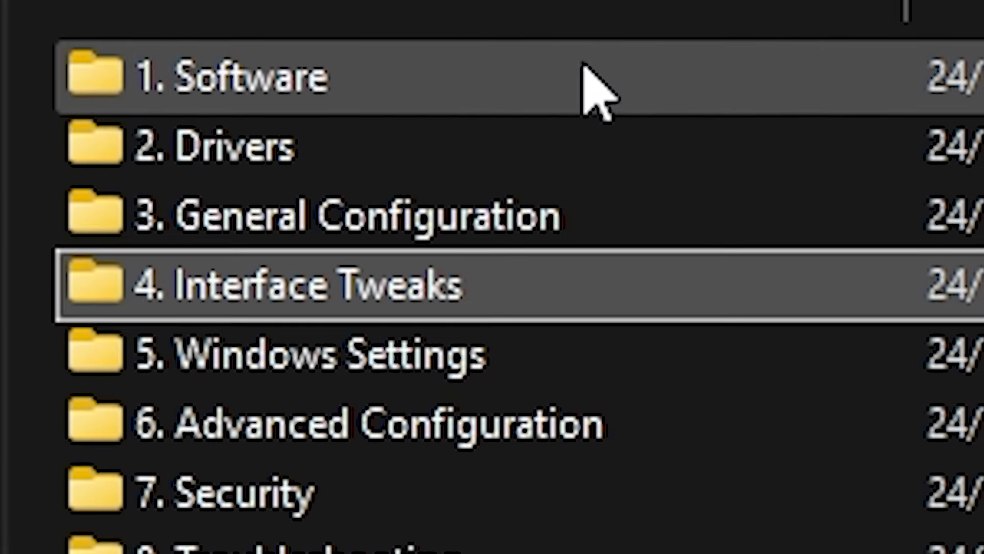
{"action": "key", "text": "Down"}
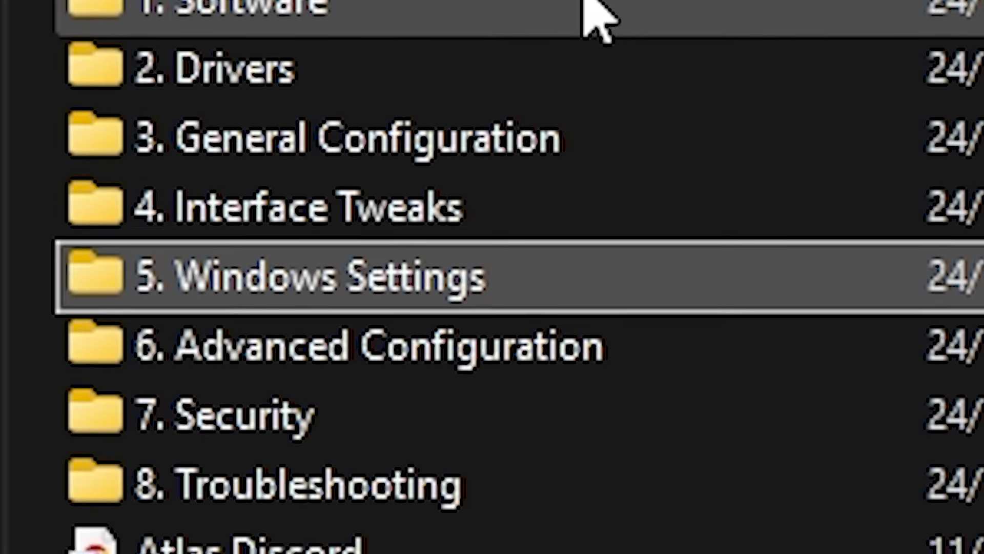
{"action": "key", "text": "Down"}
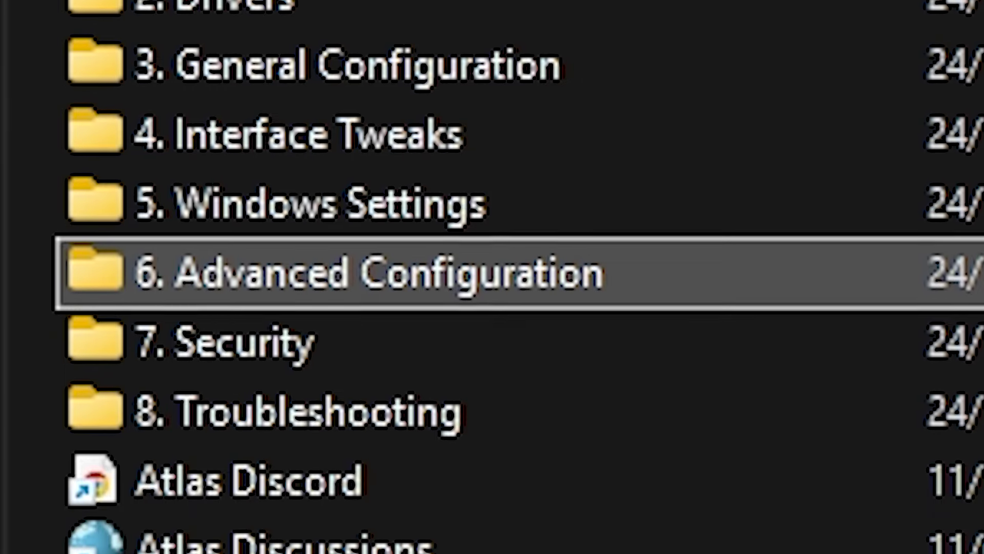
{"action": "key", "text": "Down"}
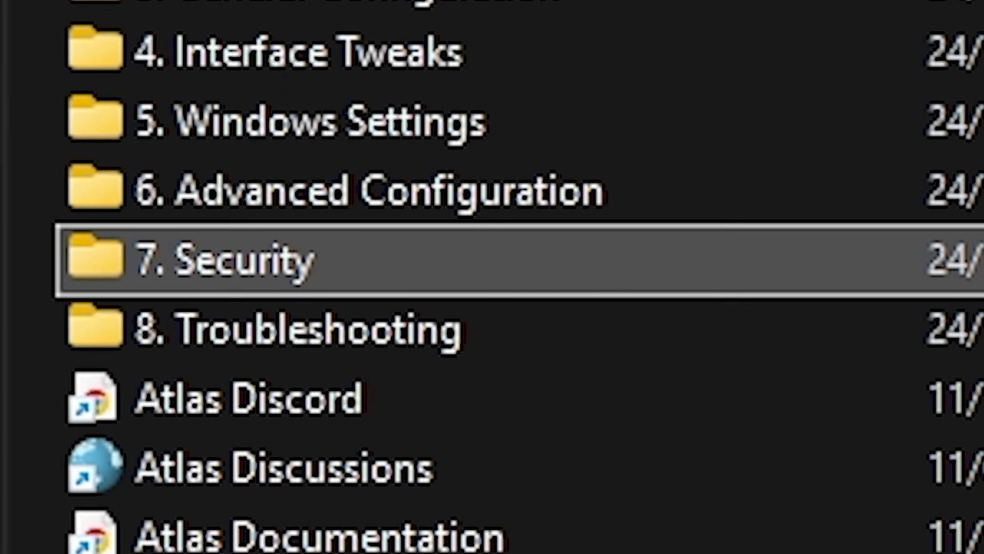
{"action": "key", "text": "Down"}
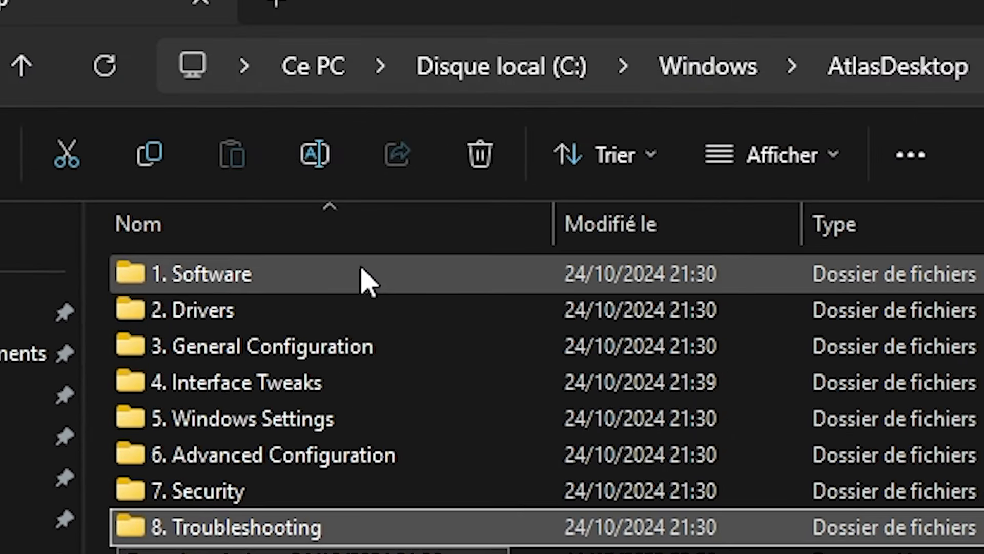
Open the 1. Software folder and search Windows for "edge"
{"action": "double_click", "coordinate": [383, 203]}
{"action": "mouse_move", "coordinate": [291, 187]}
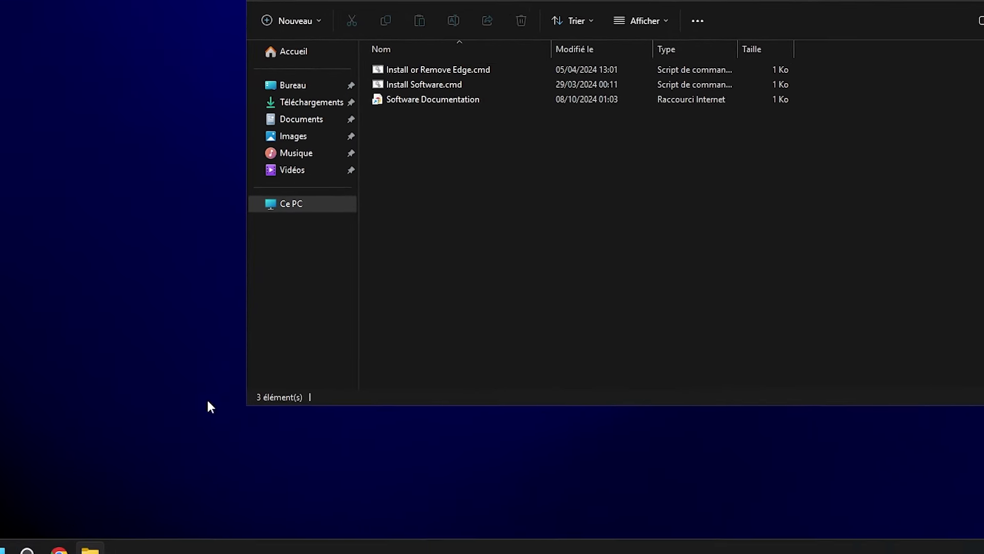
{"action": "left_click", "coordinate": [24, 538]}
{"action": "type", "text": "edge"}
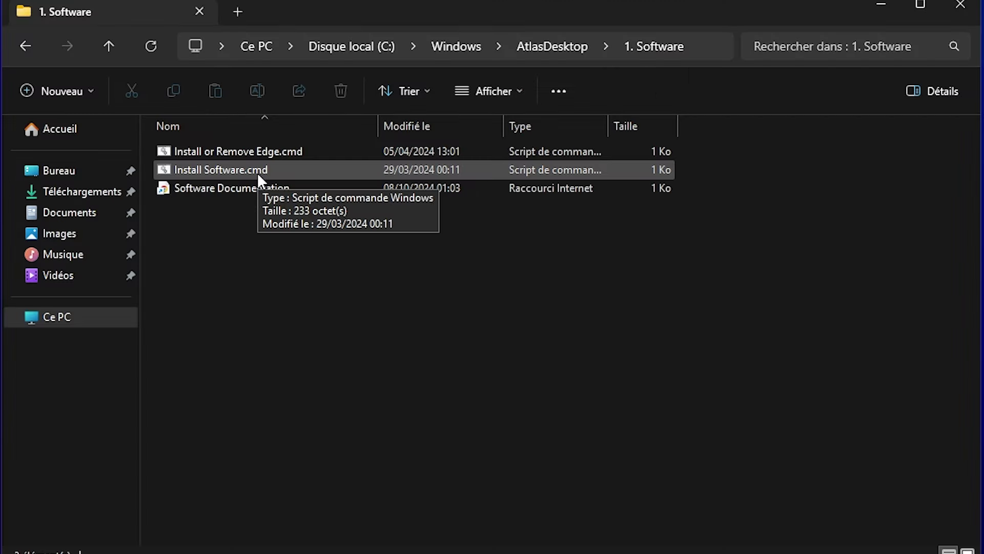
Examine the Install Software.cmd script and run it from the 1. Software folder
{"action": "left_click", "coordinate": [266, 174]}
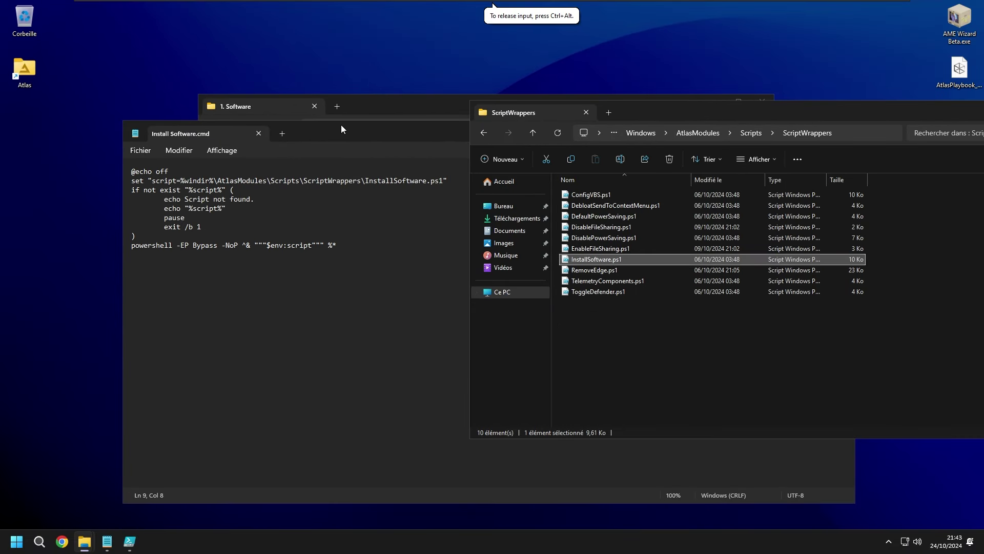
{"action": "left_click_drag", "start_coordinate": [342, 126], "coordinate": [272, 159]}
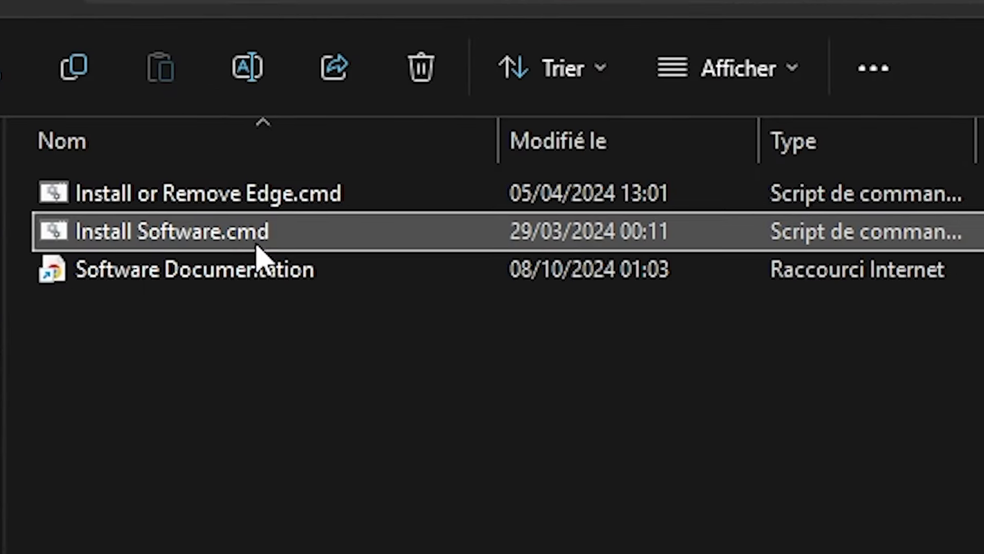
{"action": "double_click", "coordinate": [351, 203]}
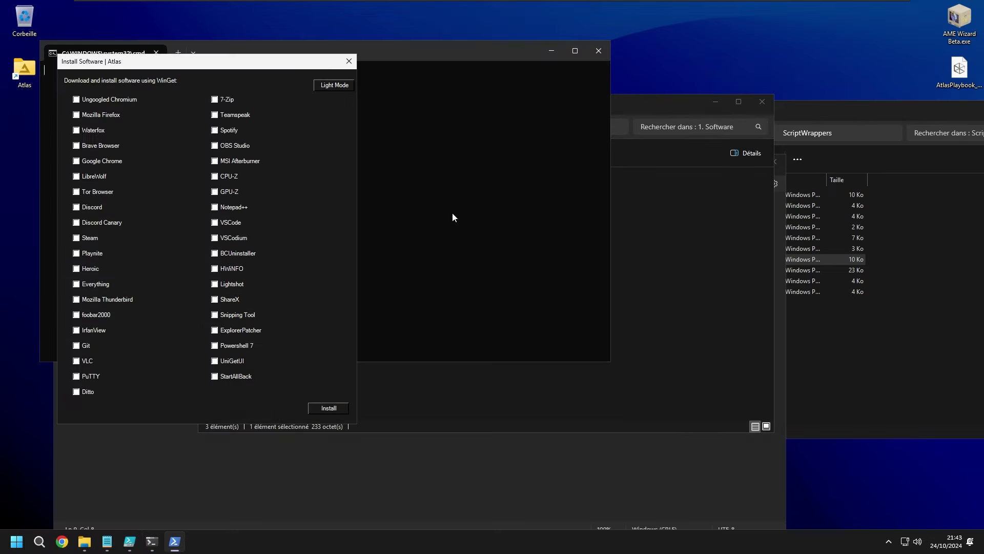
Install Google Chrome, Discord, Steam, Everything, VLC, PuTTY, 7-Zip, Notepad++ and ExplorerPatcher with the Atlas software installer
{"action": "left_click_drag", "start_coordinate": [205, 62], "coordinate": [488, 72]}
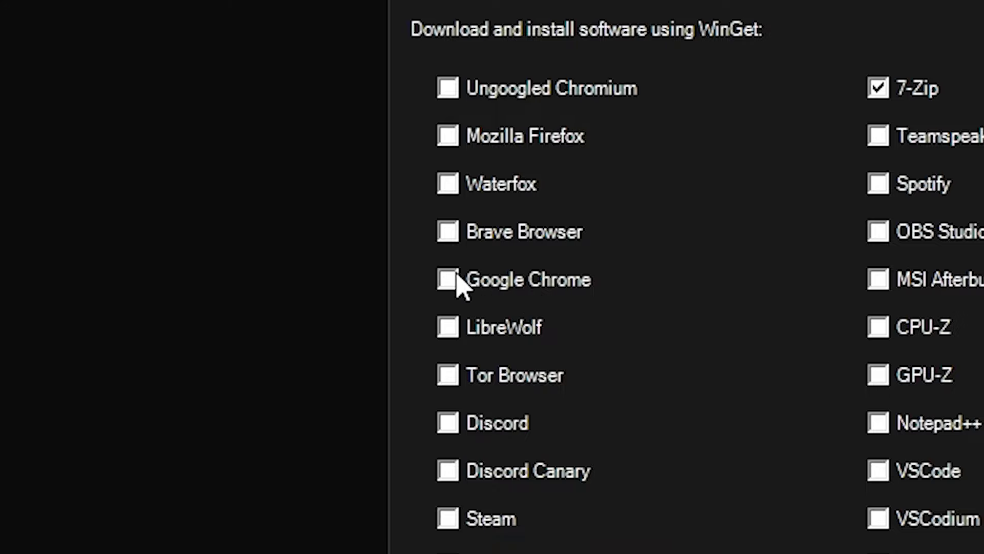
{"action": "left_click", "coordinate": [449, 279]}
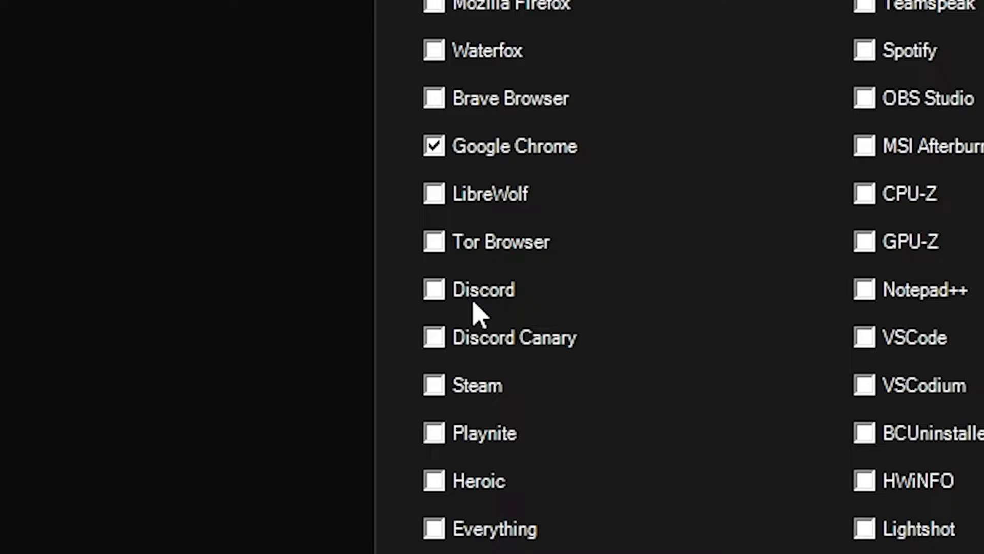
{"action": "left_click", "coordinate": [882, 283]}
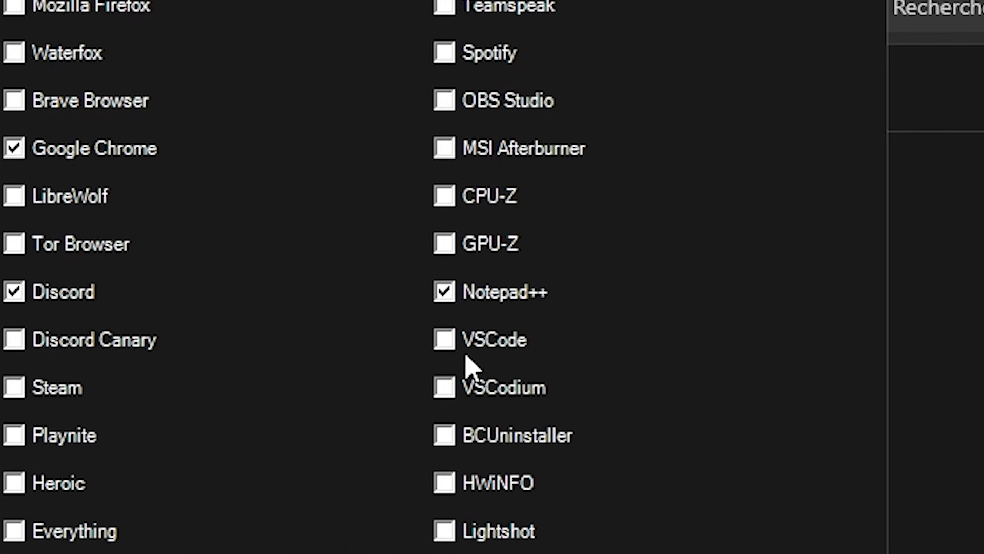
{"action": "left_click", "coordinate": [452, 379]}
{"action": "left_click", "coordinate": [448, 420]}
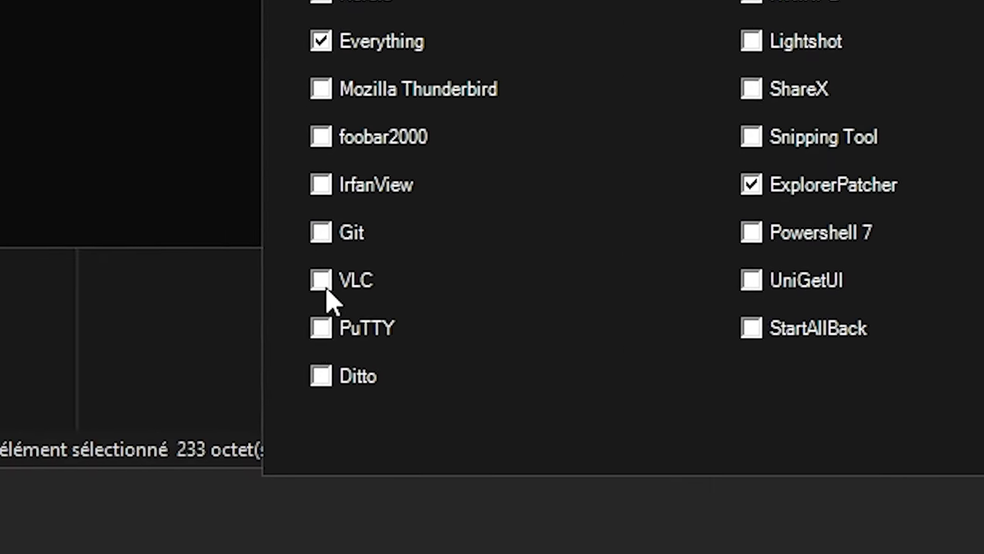
{"action": "left_click", "coordinate": [24, 353]}
{"action": "left_click", "coordinate": [24, 400]}
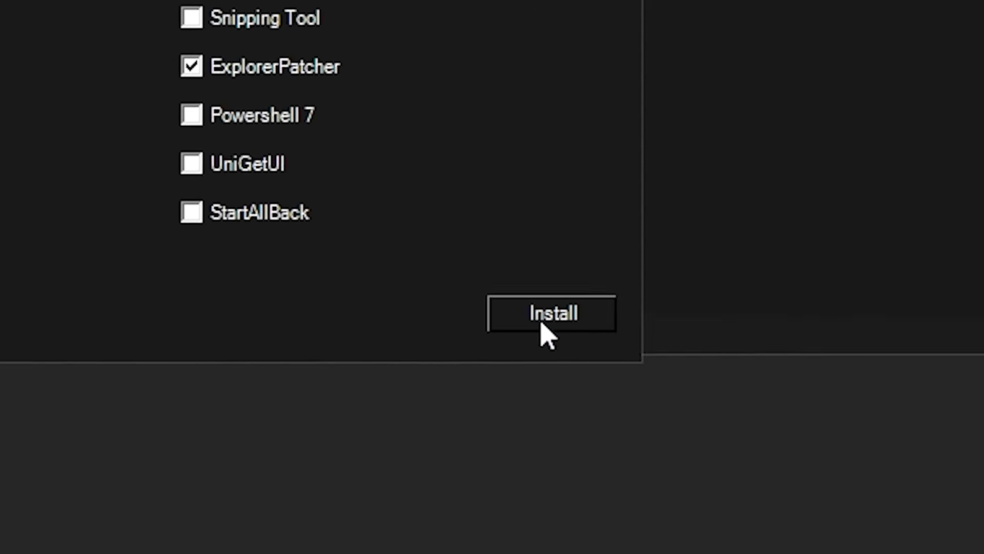
{"action": "left_click", "coordinate": [453, 320]}
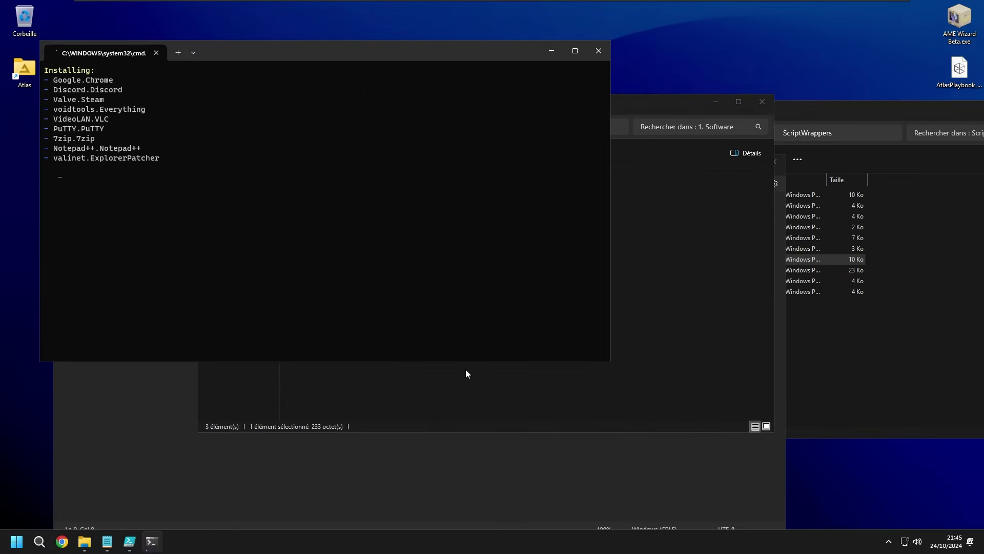
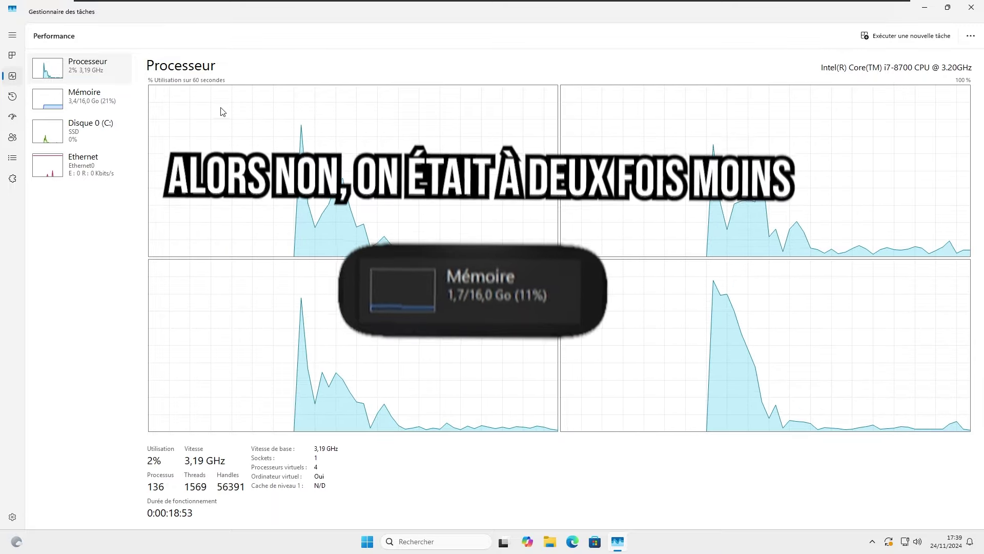
View the memory usage in Task Manager on the standard Windows installation
{"action": "left_click", "coordinate": [85, 95]}
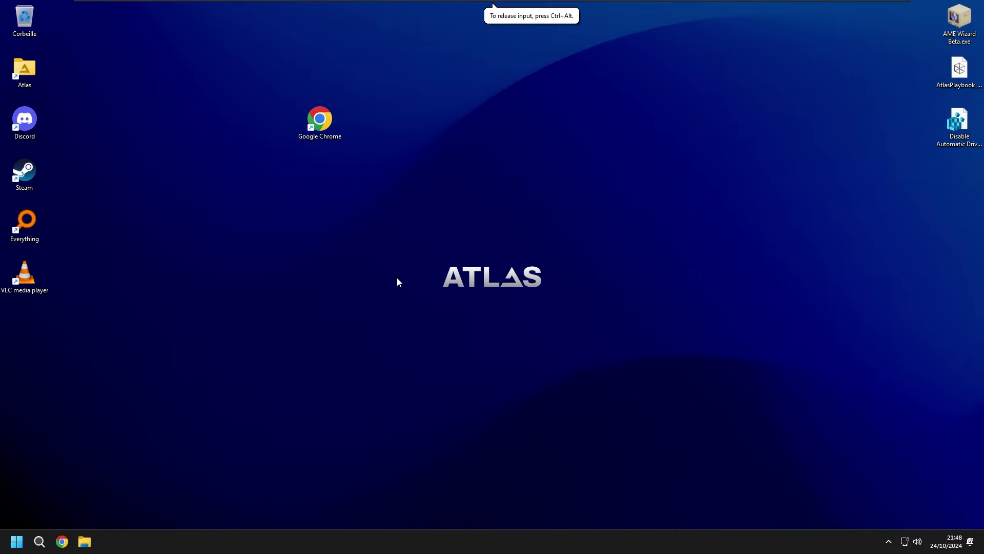
Open Google Chrome, decline its ad topics option, and place Task Manager on one half of the desktop
{"action": "double_click", "coordinate": [320, 120]}
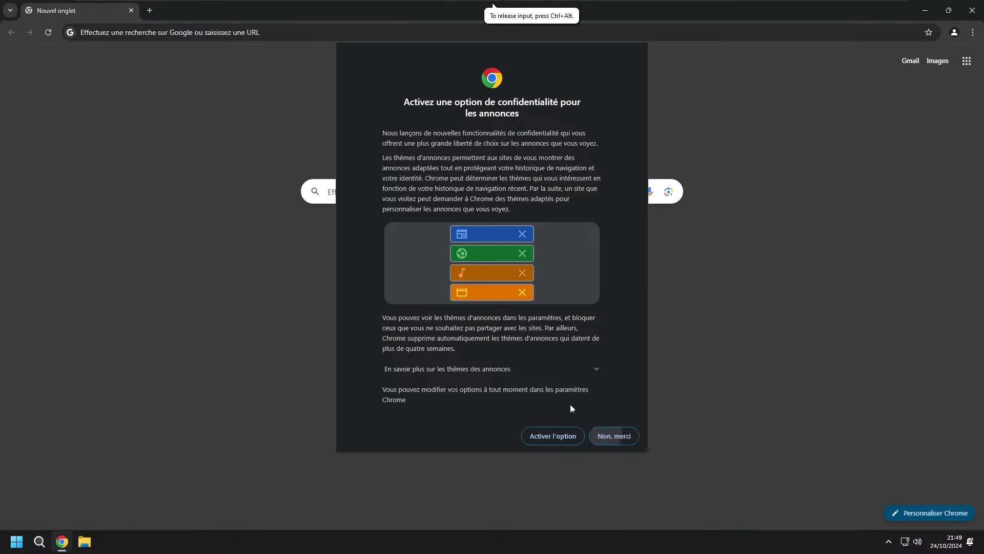
{"action": "left_click", "coordinate": [614, 436]}
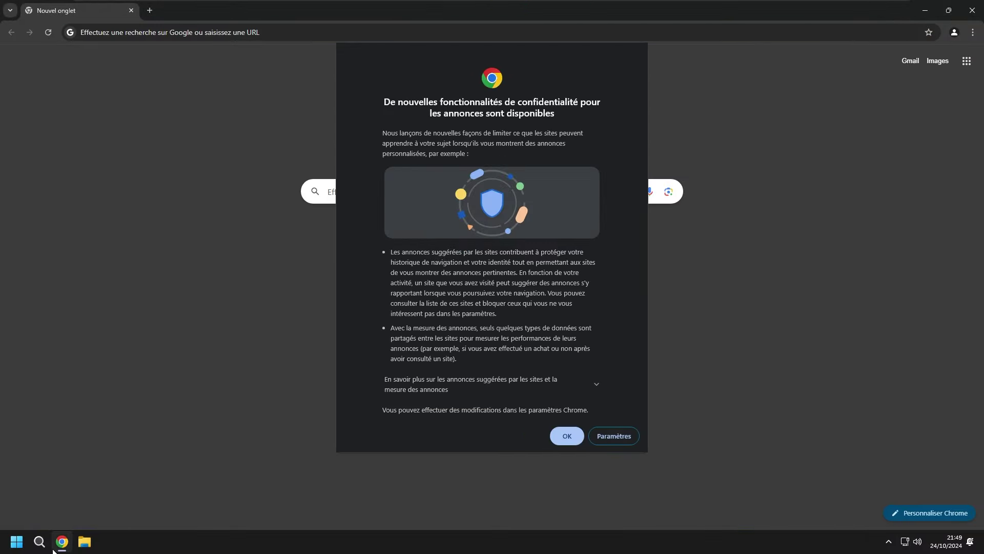
{"action": "key", "text": "ctrl+shift+Escape"}
{"action": "left_click_drag", "start_coordinate": [161, 60], "coordinate": [963, 149]}
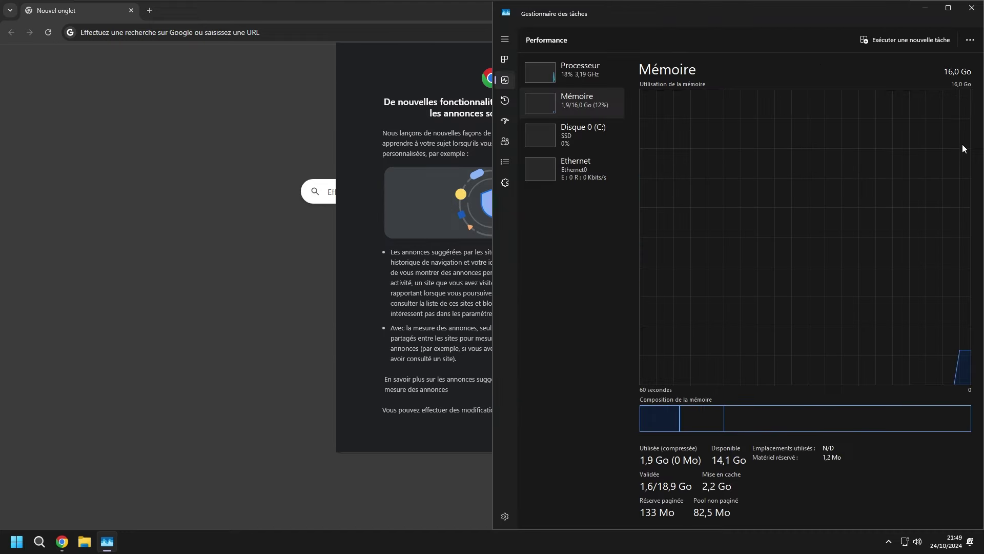
Accept Chrome's ad privacy notice and tile the browser beside Task Manager, slightly wider than half the screen
{"action": "left_click", "coordinate": [377, 39]}
{"action": "left_click", "coordinate": [564, 436]}
{"action": "left_click_drag", "start_coordinate": [538, 10], "coordinate": [16, 102]}
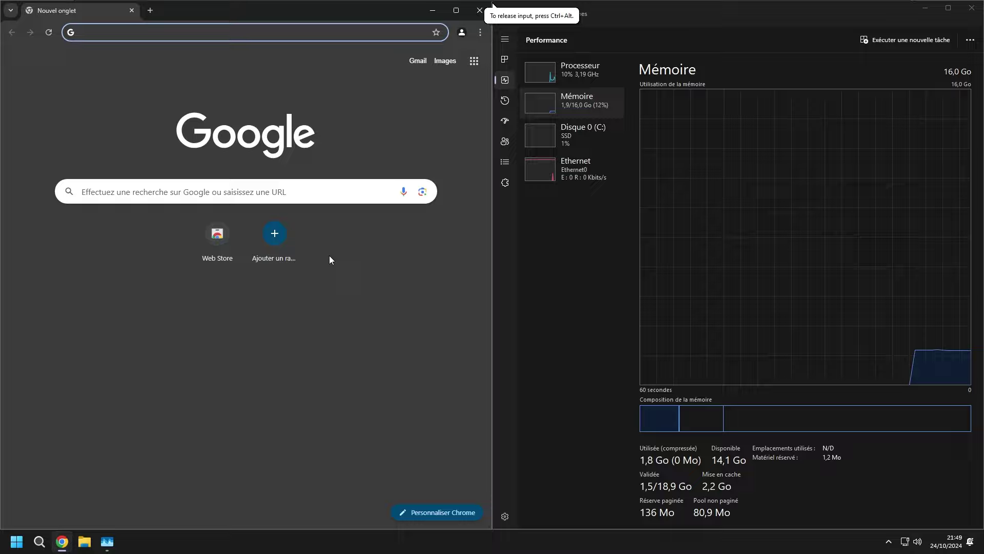
{"action": "left_click_drag", "start_coordinate": [491, 225], "coordinate": [527, 231]}
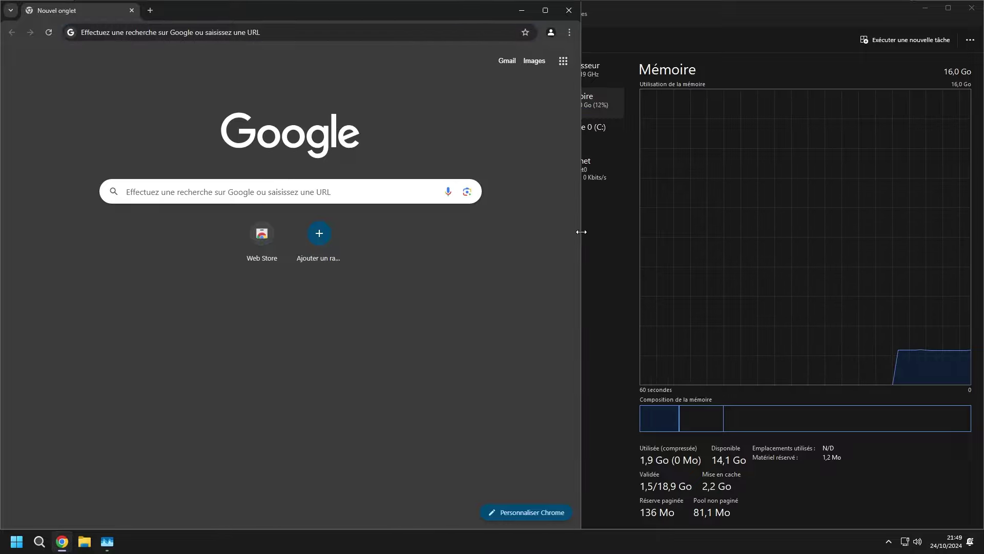
Go to YouTube in Chrome and search for "viligue"
{"action": "left_click", "coordinate": [319, 105]}
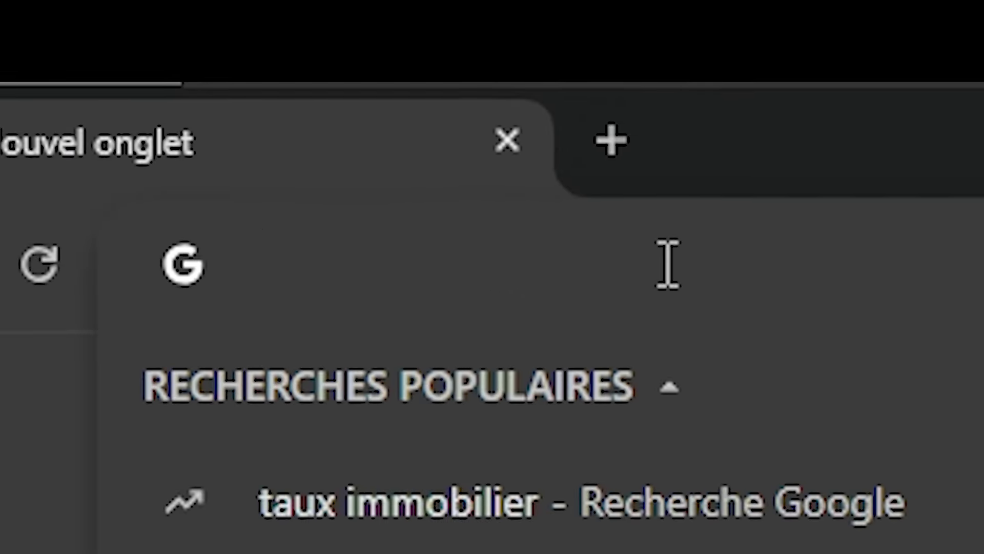
{"action": "type", "text": "youtube"}
{"action": "key", "text": "Return"}
{"action": "left_click", "coordinate": [934, 424]}
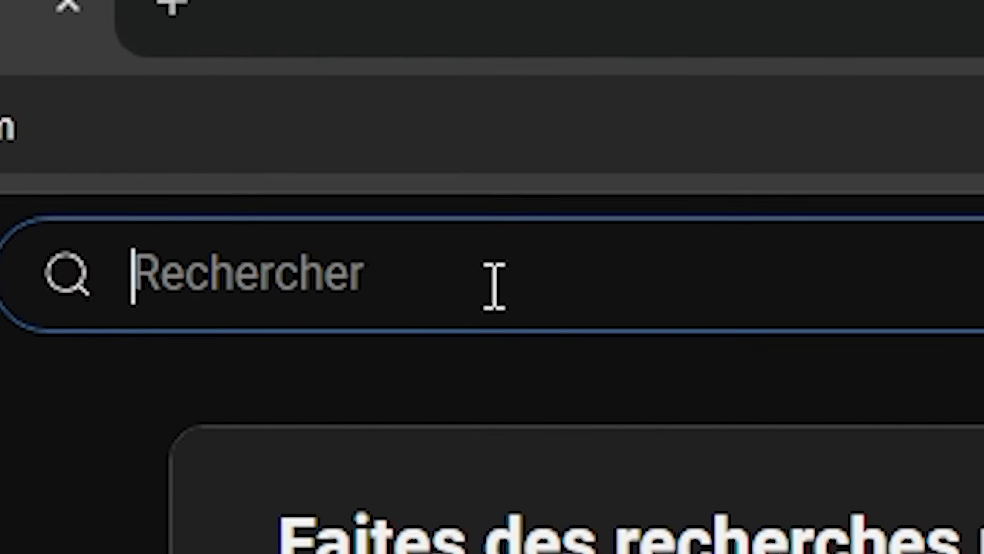
{"action": "type", "text": "viligue"}
{"action": "key", "text": "Return"}
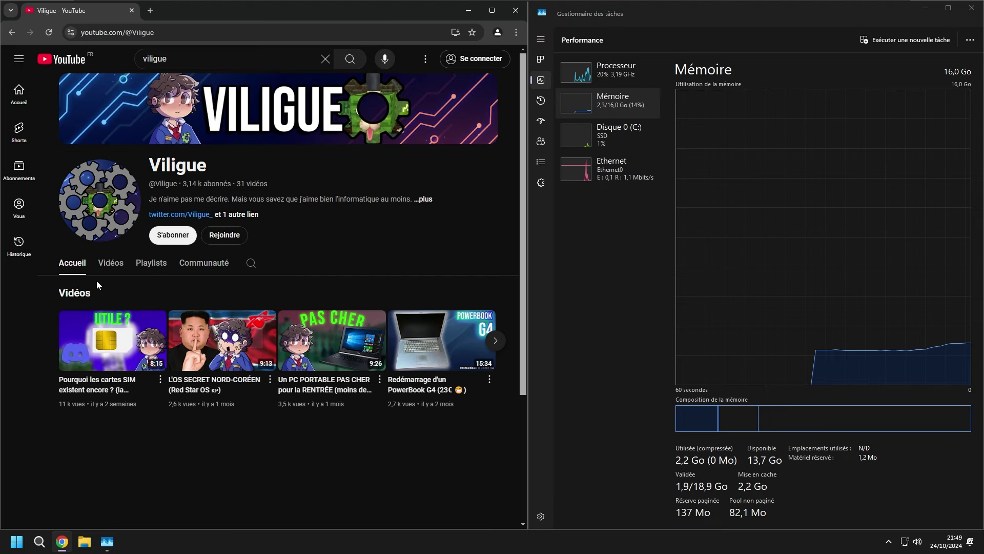
Play the video "Pourquoi les cartes SIM existent encore ?" from the Viligue channel and set its quality to 1080p60
{"action": "left_click", "coordinate": [108, 263]}
{"action": "left_click", "coordinate": [193, 353]}
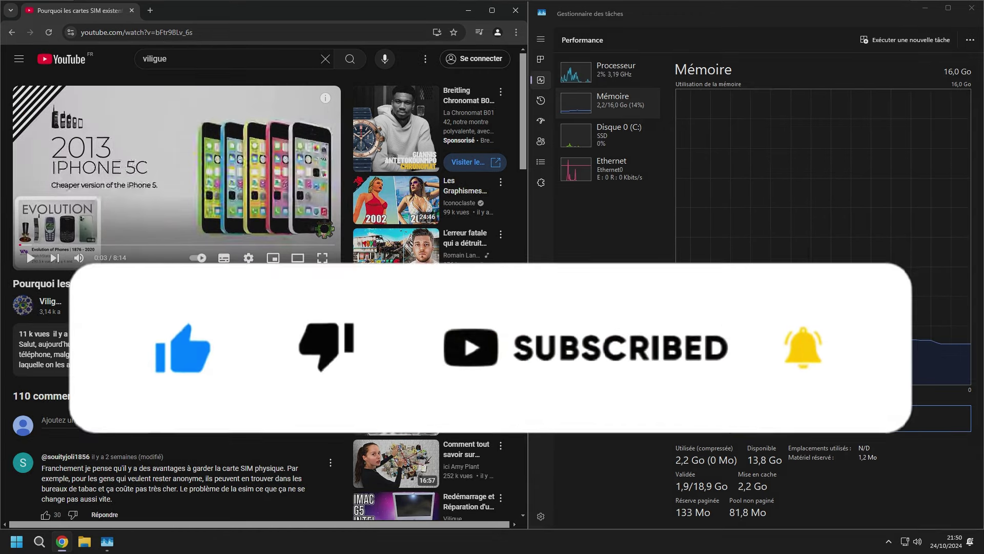
{"action": "left_click", "coordinate": [249, 258]}
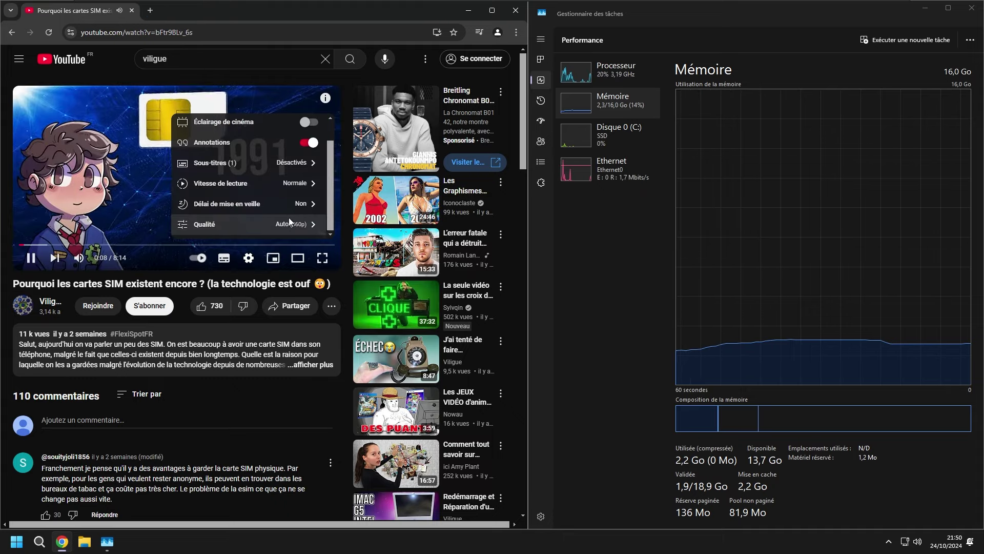
{"action": "left_click", "coordinate": [288, 217]}
{"action": "left_click", "coordinate": [273, 147]}
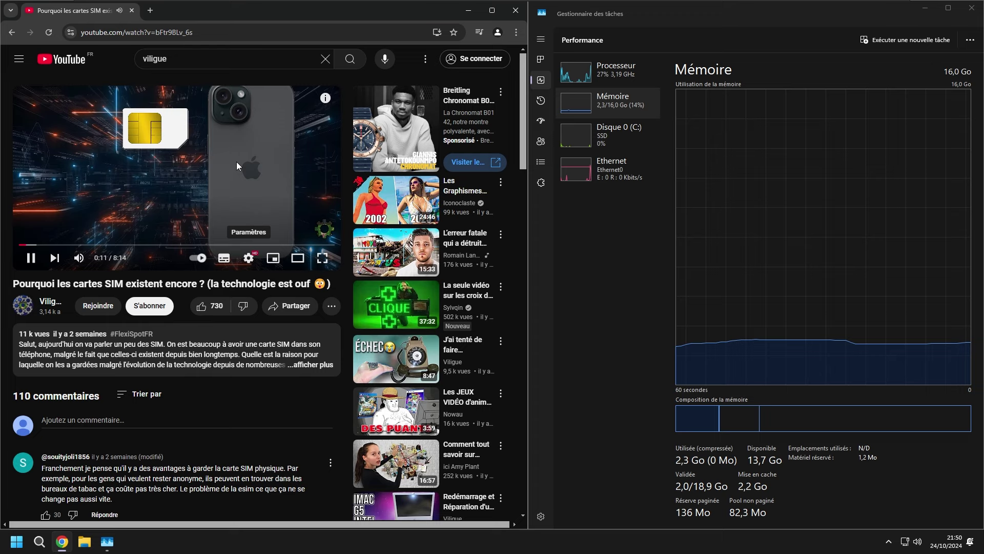
Change the video's playback quality again and watch the processor load in Task Manager
{"action": "left_click", "coordinate": [249, 258]}
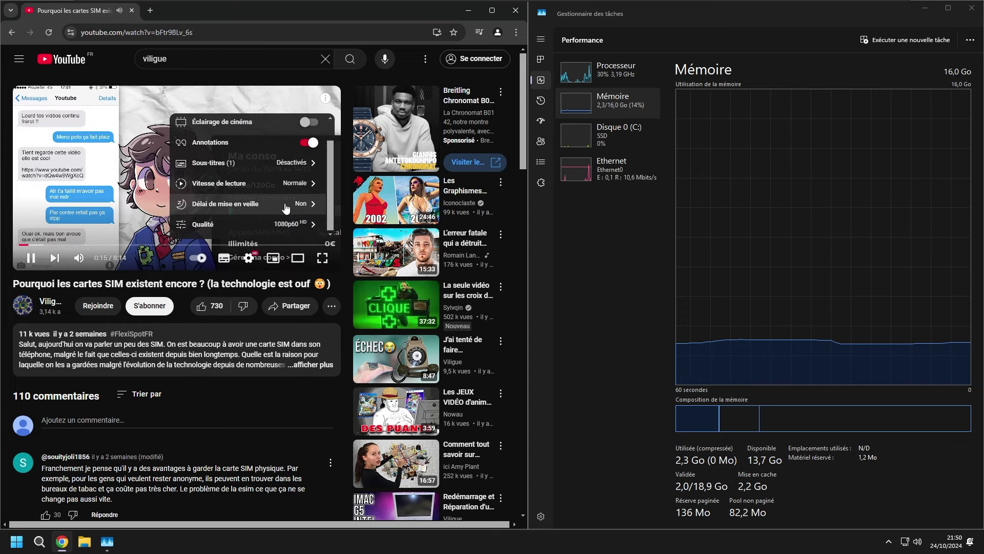
{"action": "left_click", "coordinate": [287, 223]}
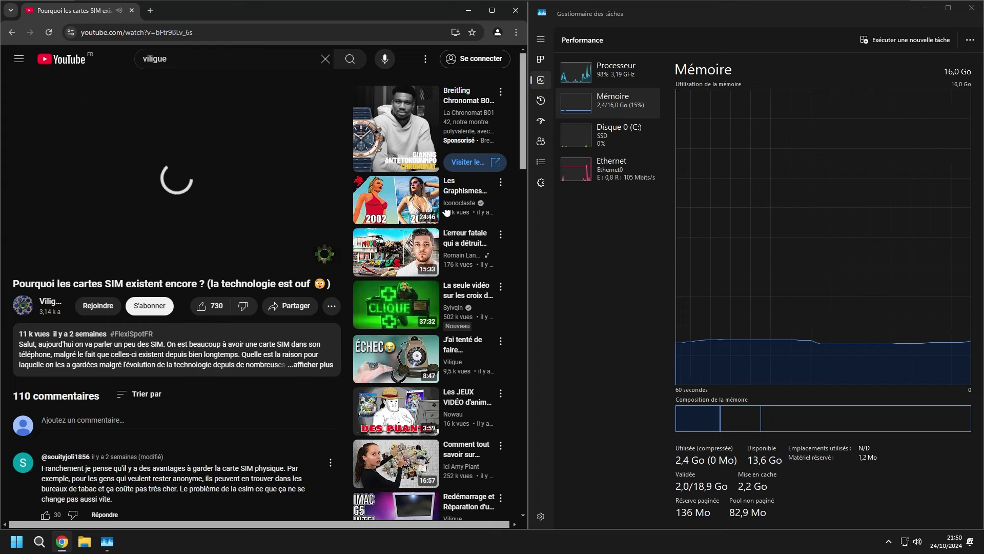
{"action": "left_click", "coordinate": [610, 69]}
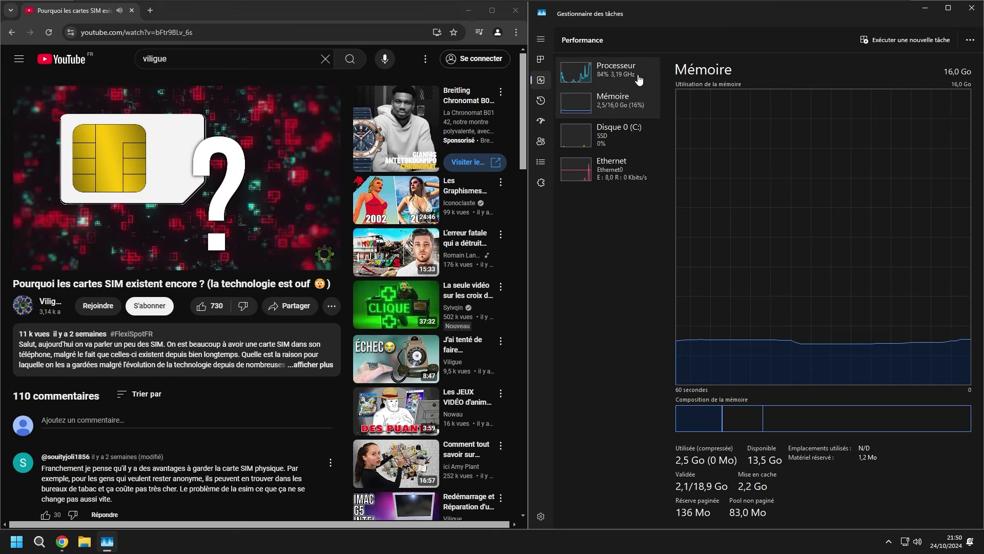
{"action": "left_click", "coordinate": [202, 211]}
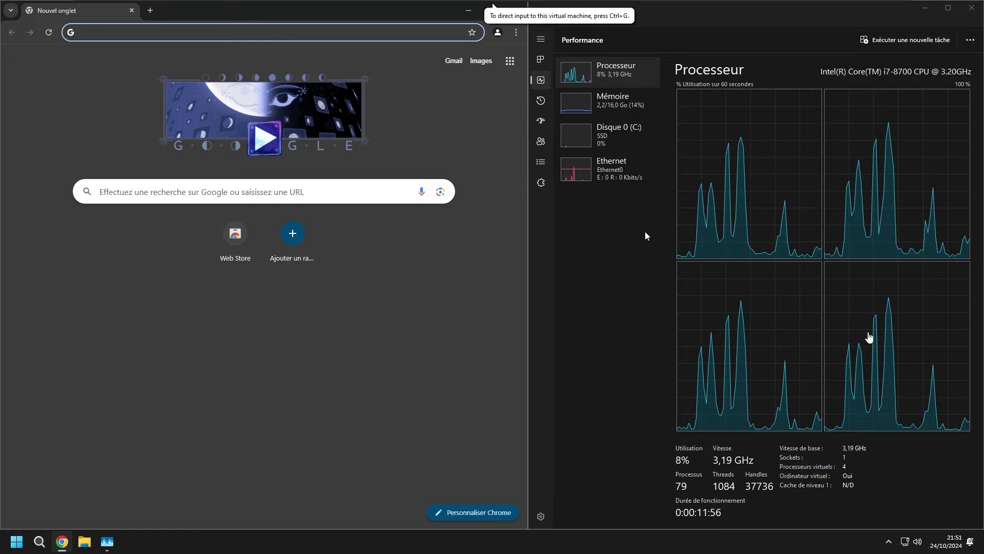
Enlarge the Chrome window, search the web for "minecraft" and open the official Minecraft site
{"action": "left_click", "coordinate": [416, 243]}
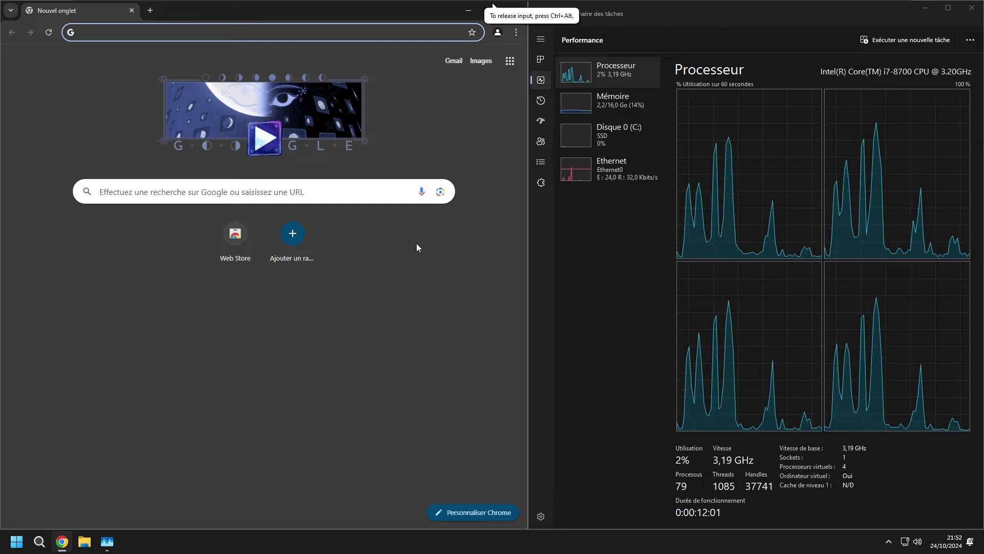
{"action": "left_click_drag", "start_coordinate": [287, 9], "coordinate": [392, 45]}
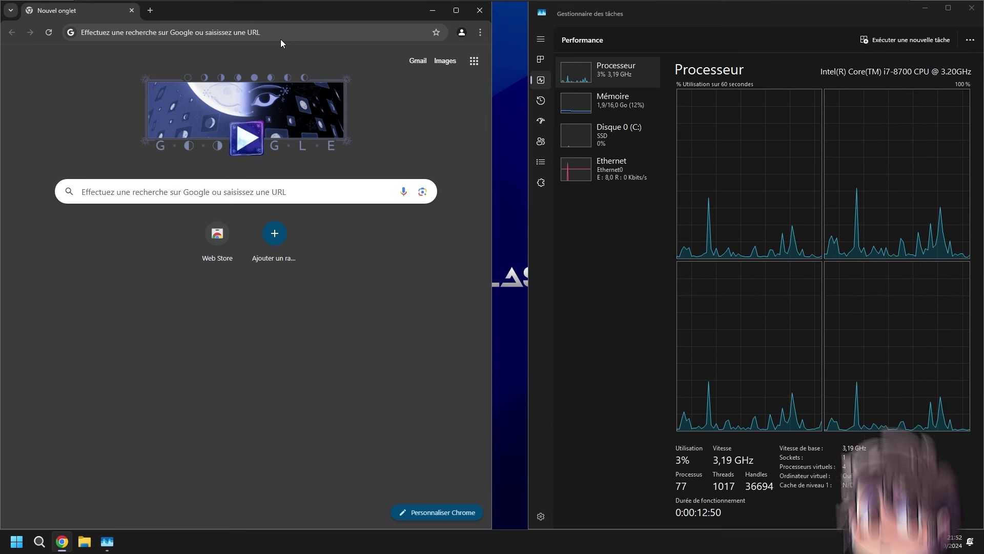
{"action": "left_click", "coordinate": [281, 39]}
{"action": "type", "text": "minecraft"}
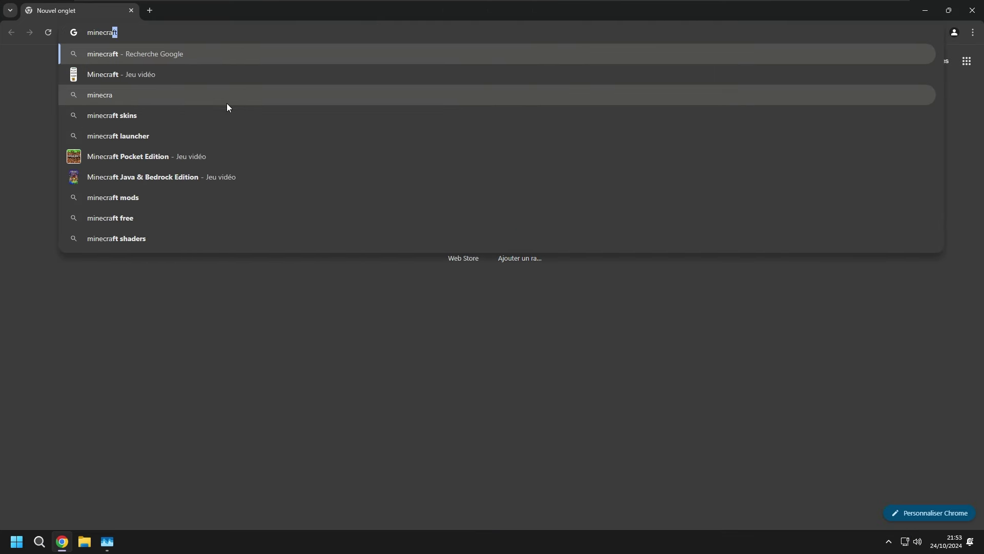
{"action": "key", "text": "Return"}
{"action": "left_click", "coordinate": [154, 202]}
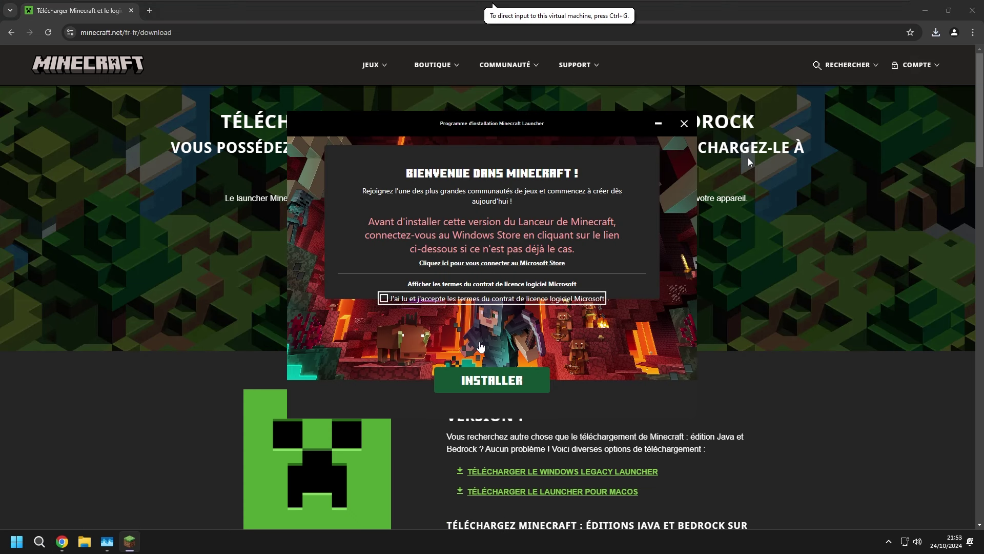
Accept the Microsoft licence terms in the Minecraft Launcher installer and try to install the launcher
{"action": "left_click", "coordinate": [481, 347]}
{"action": "left_click", "coordinate": [384, 299]}
{"action": "left_click", "coordinate": [474, 382]}
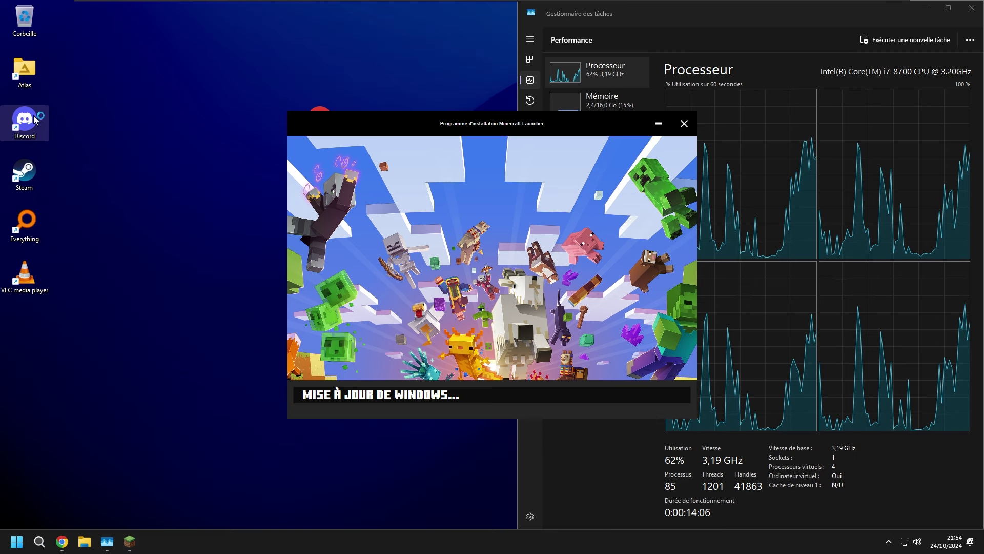
Launch Discord from the desktop and quit the Minecraft Launcher installer, confirming the exit
{"action": "double_click", "coordinate": [35, 119]}
{"action": "right_click", "coordinate": [129, 541]}
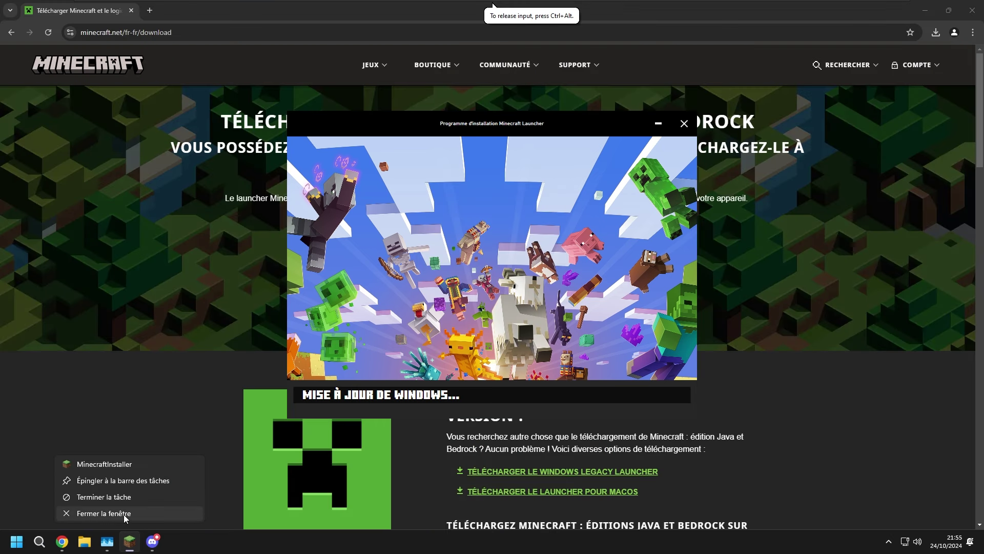
{"action": "left_click", "coordinate": [125, 514]}
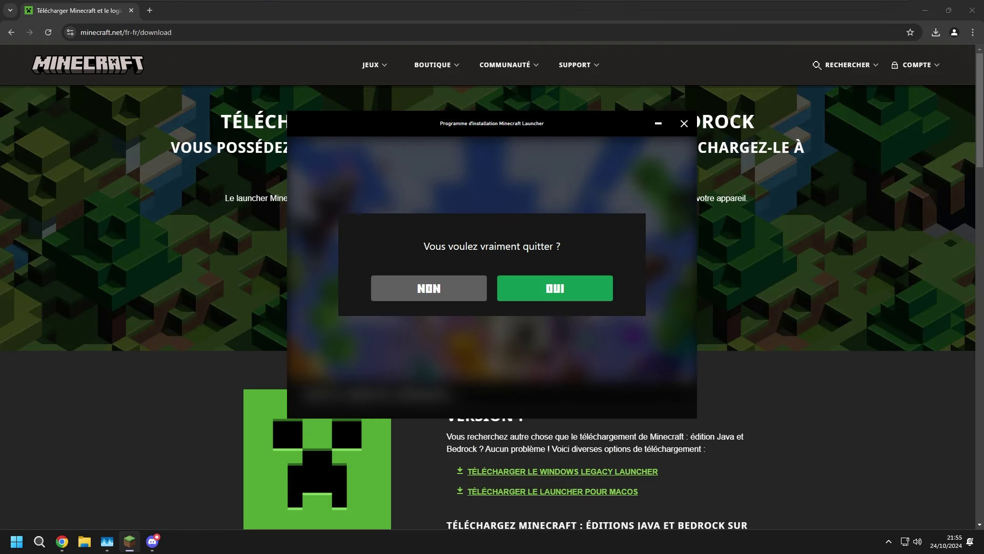
{"action": "left_click", "coordinate": [543, 288]}
Search the web for "multimc" and open the downloaded mmc-develop-win32.zip with File Explorer just once
{"action": "left_click", "coordinate": [177, 32]}
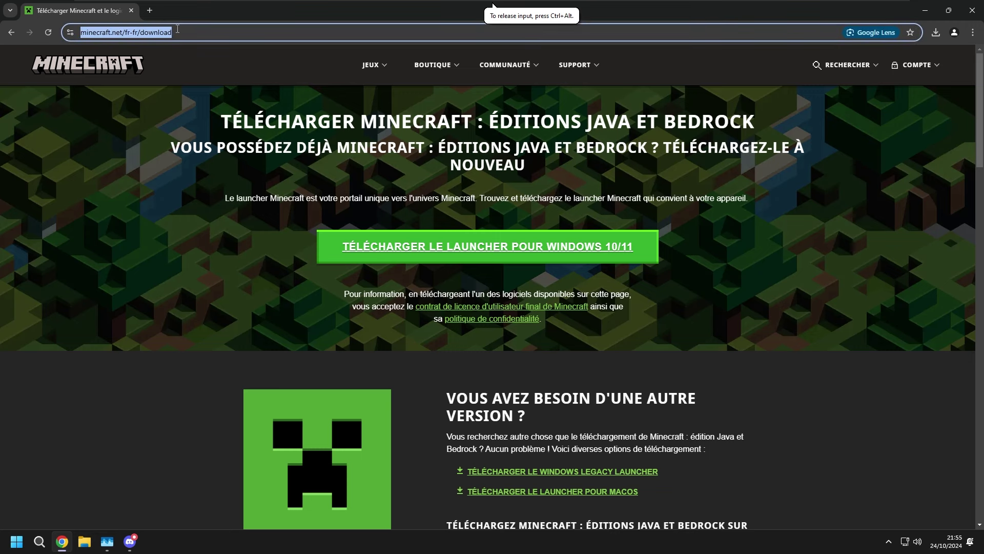
{"action": "type", "text": "multi"}
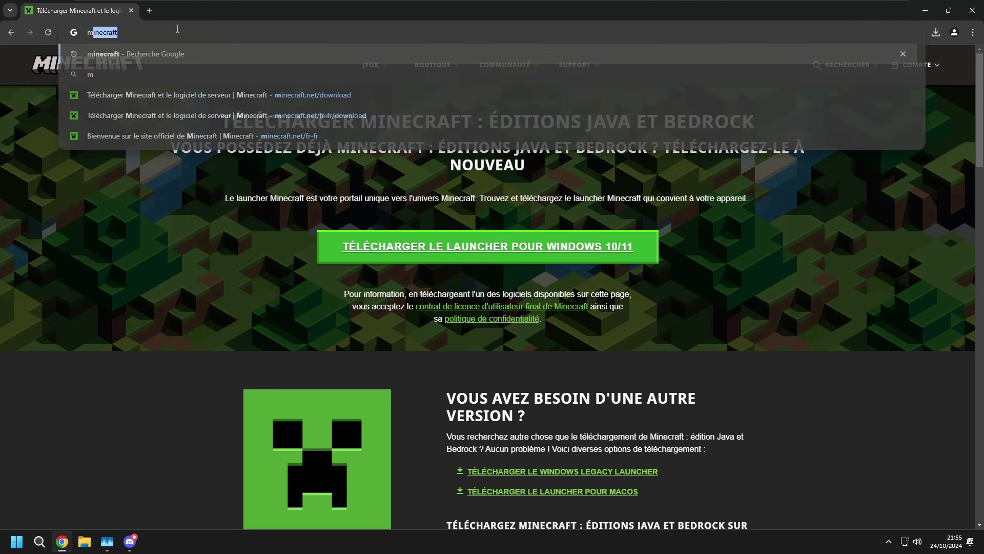
{"action": "type", "text": "mc"}
{"action": "key", "text": "Return"}
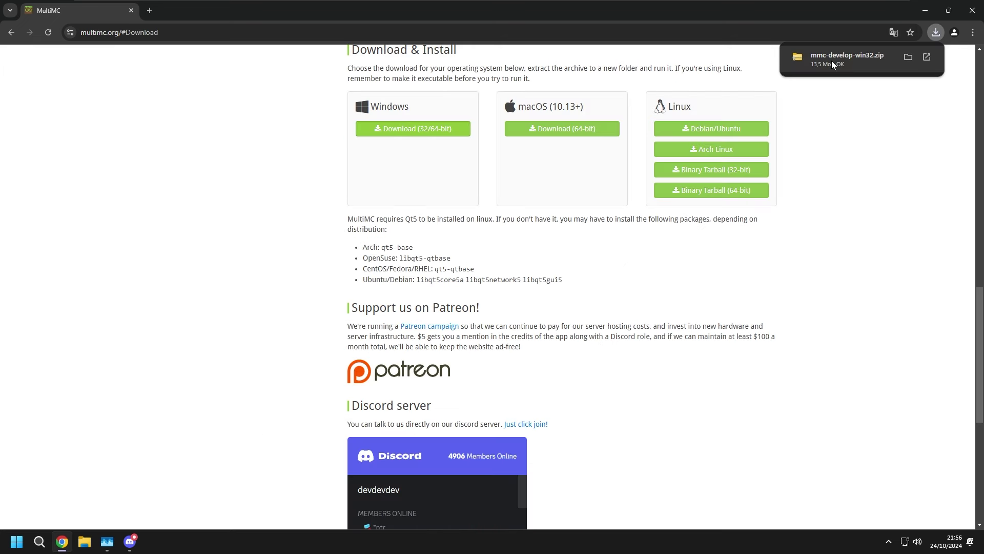
{"action": "left_click", "coordinate": [832, 60]}
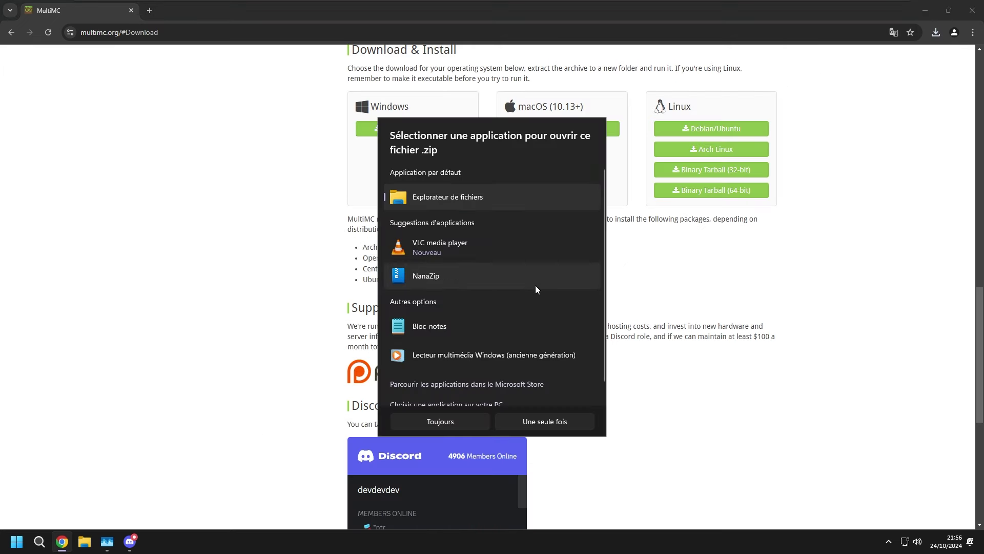
{"action": "left_click", "coordinate": [536, 420]}
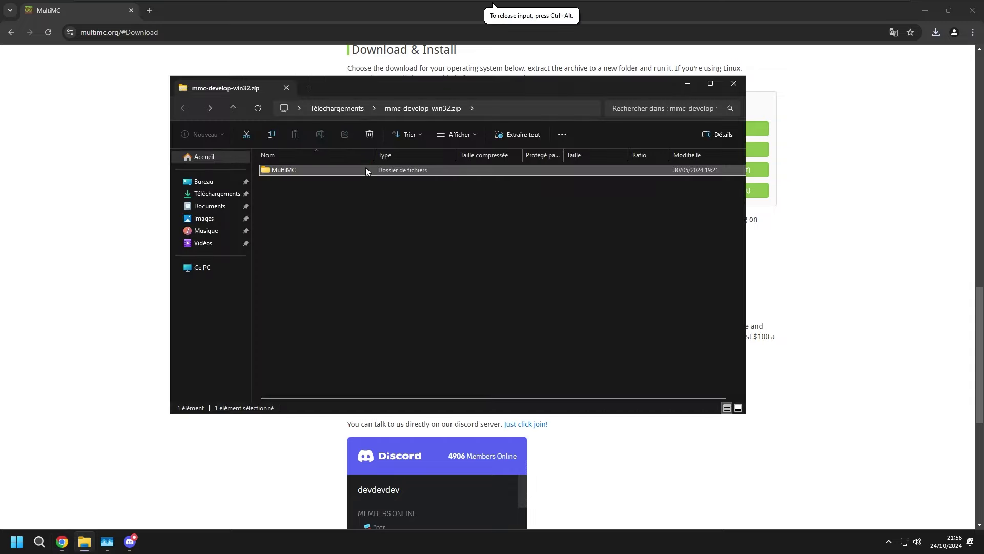
Extract the MultiMC folder to the desktop, then search the web for "java 21" and show Oracle's Windows downloads for JDK 23
{"action": "left_click_drag", "start_coordinate": [350, 207], "coordinate": [226, 185]}
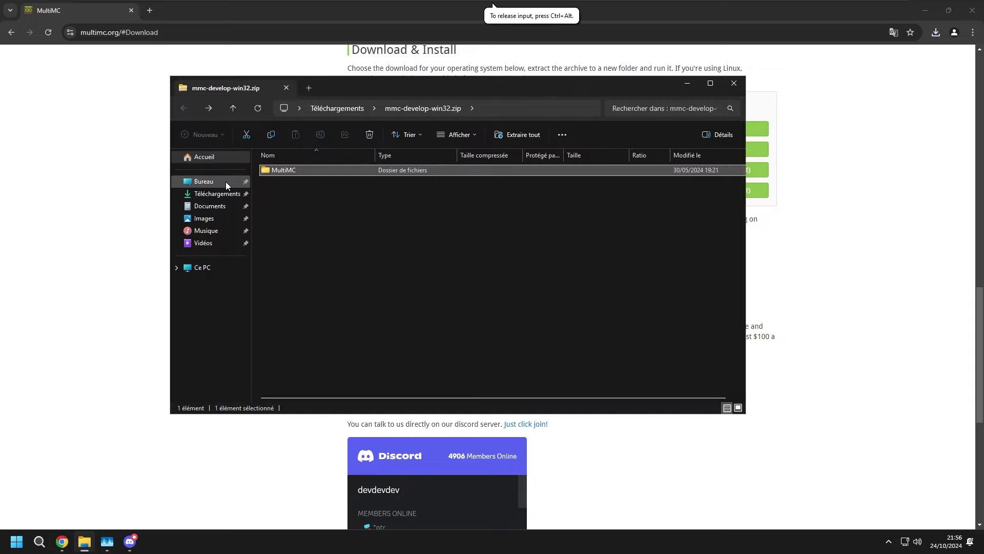
{"action": "type", "text": "java 21"}
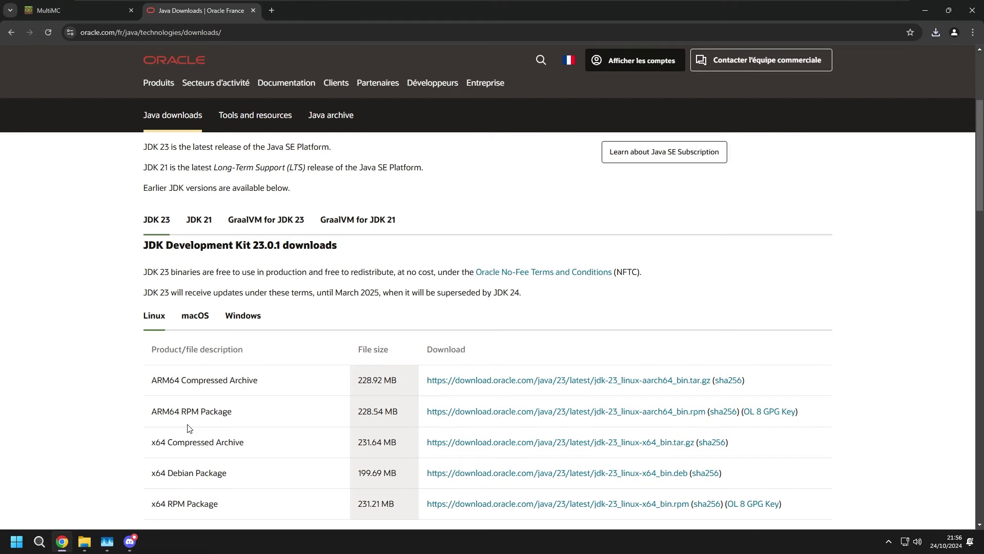
{"action": "left_click", "coordinate": [239, 328]}
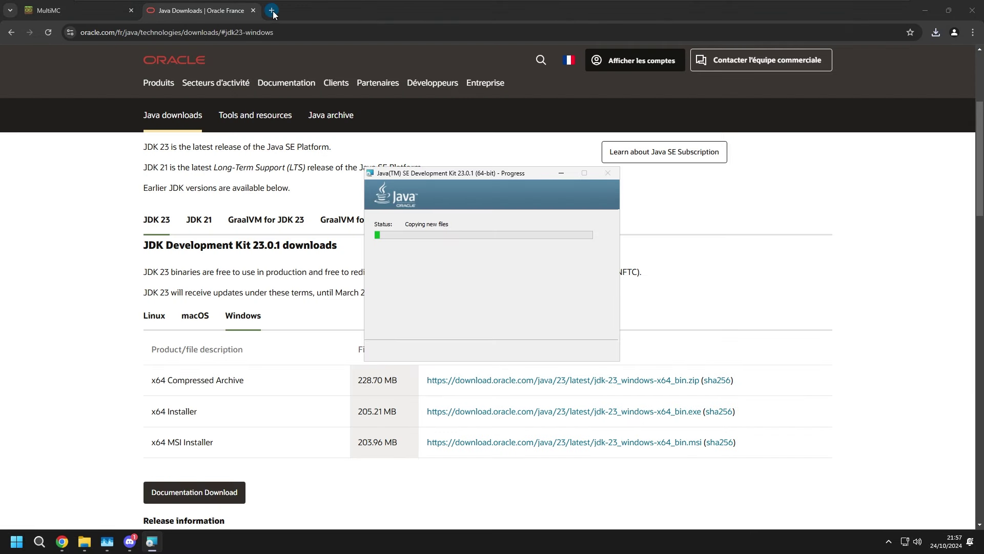
Open discord.viligue.fr in a new browser tab
{"action": "left_click", "coordinate": [271, 10]}
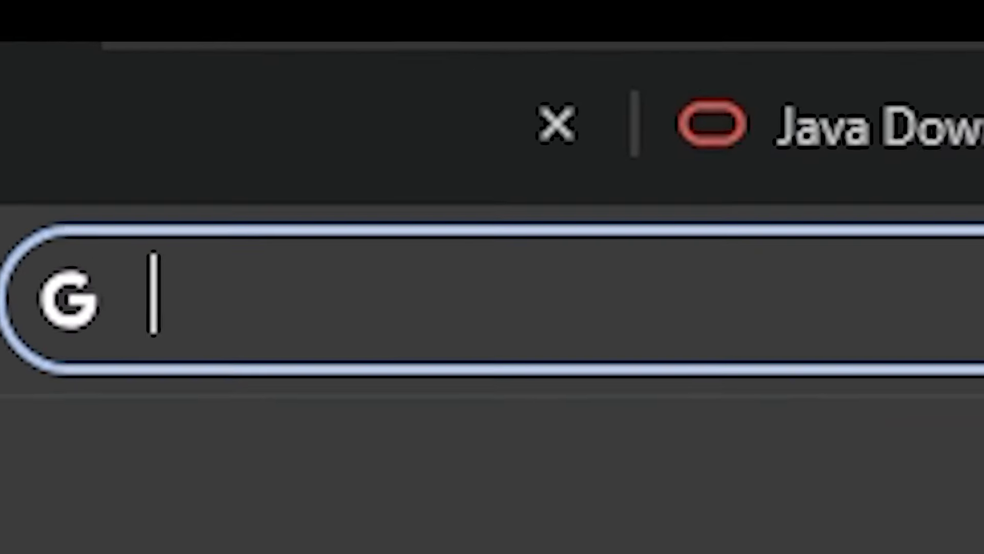
{"action": "type", "text": "discord.v"}
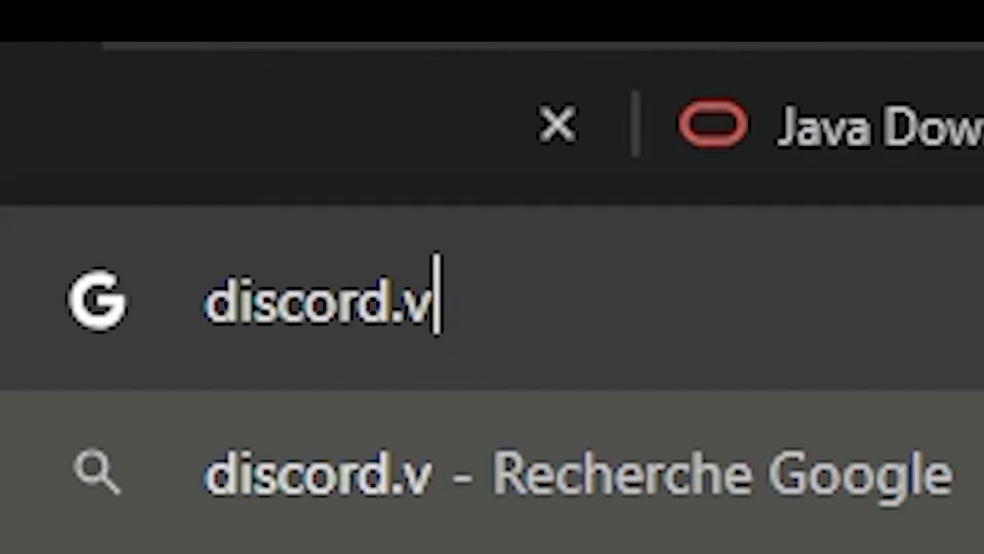
{"action": "type", "text": "iligue.fr"}
{"action": "key", "text": "Return"}
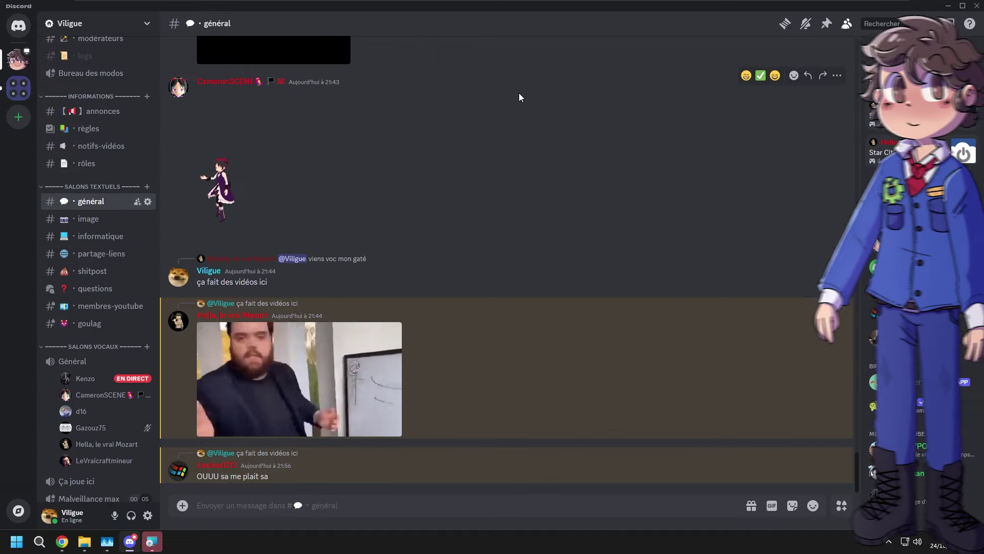
Send the message "Je vous parle depuis une VM atlasOS" in the server's général channel on Discord
{"action": "type", "text": "J"}
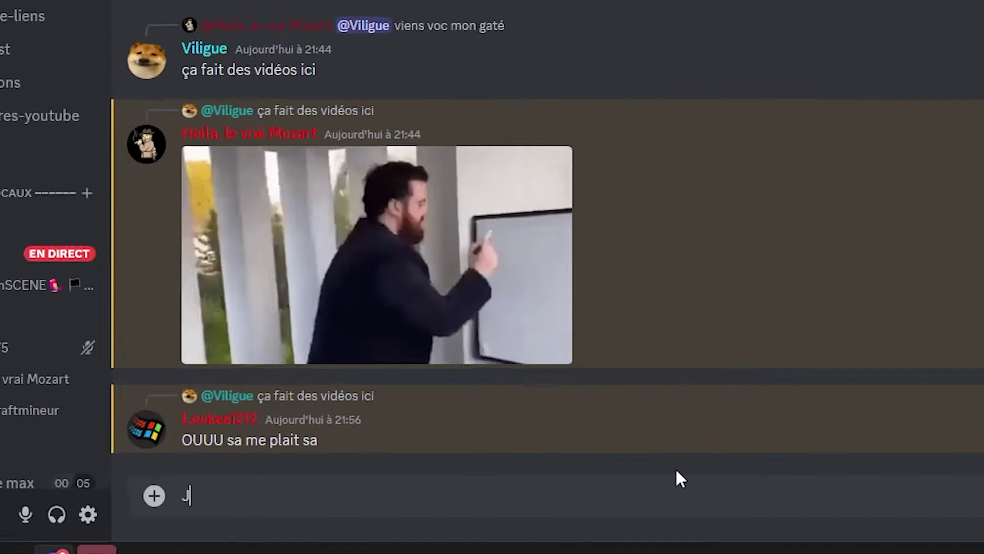
{"action": "type", "text": "e vous parle dep"}
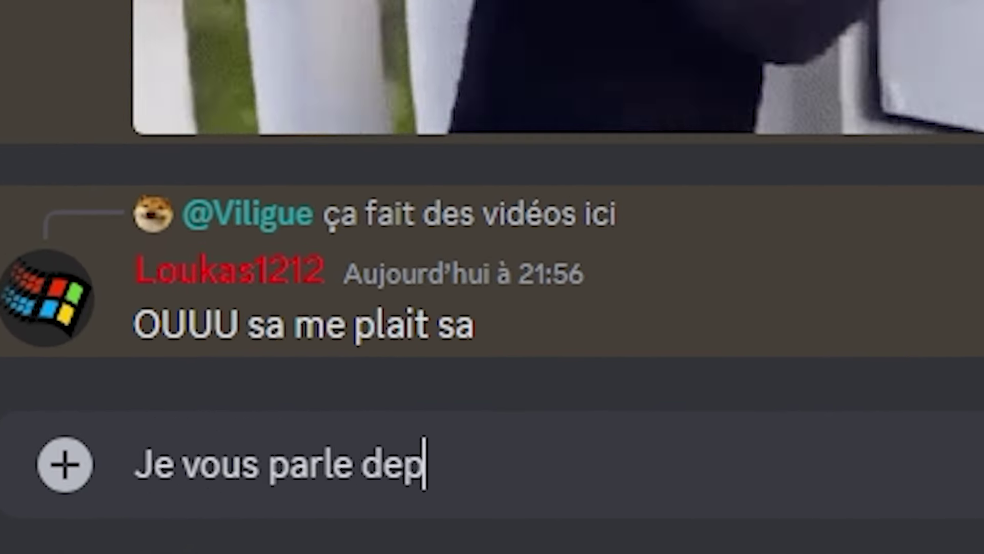
{"action": "type", "text": "uis une VM atla"}
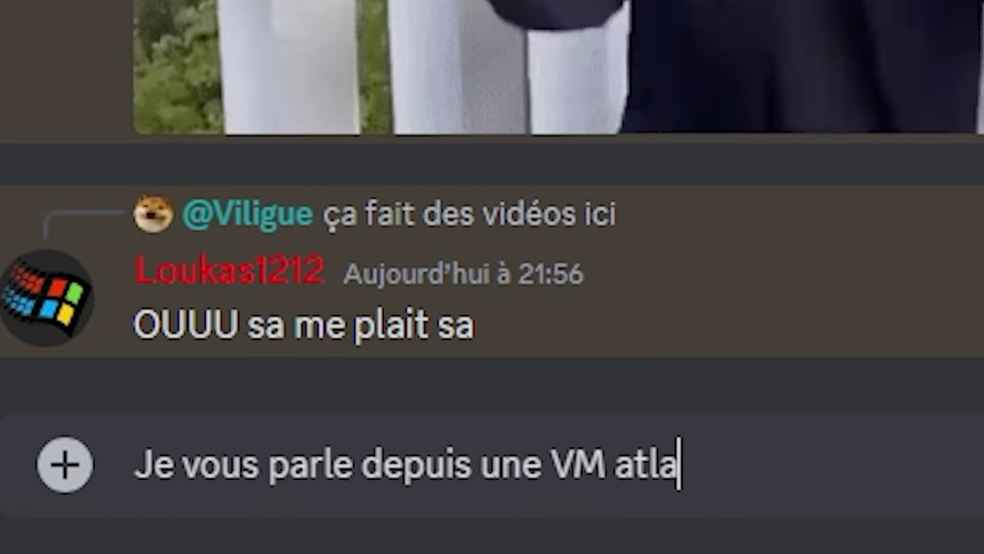
{"action": "type", "text": "sOS"}
{"action": "key", "text": "Return"}
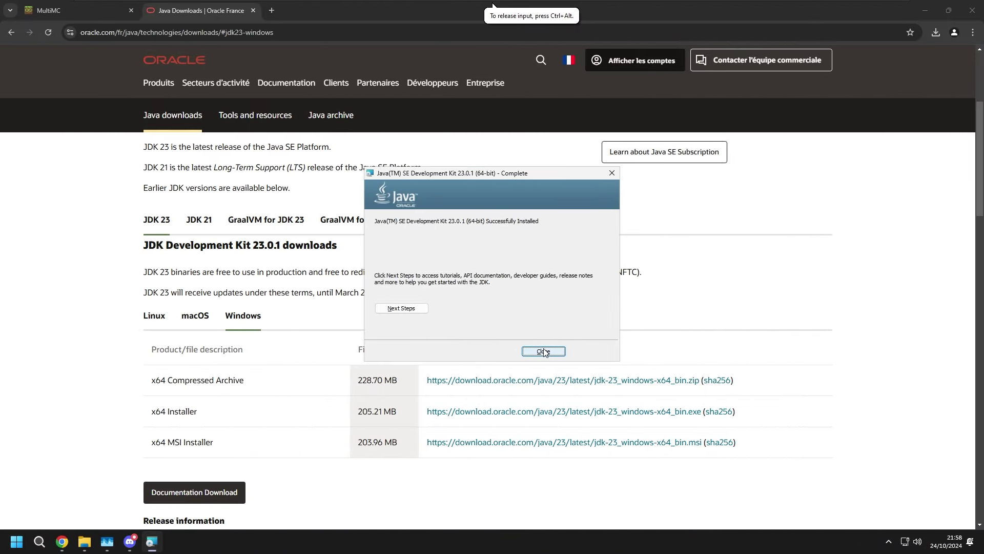
Close the finished JDK installer and start MultiMC.exe from the desktop's MultiMC folder, accepting français as its language
{"action": "left_click", "coordinate": [538, 349]}
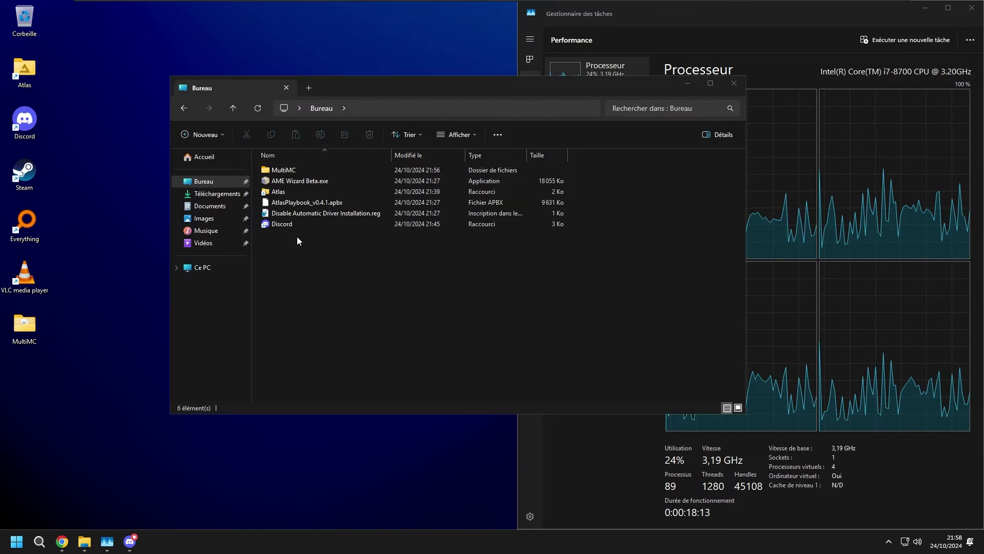
{"action": "double_click", "coordinate": [287, 167]}
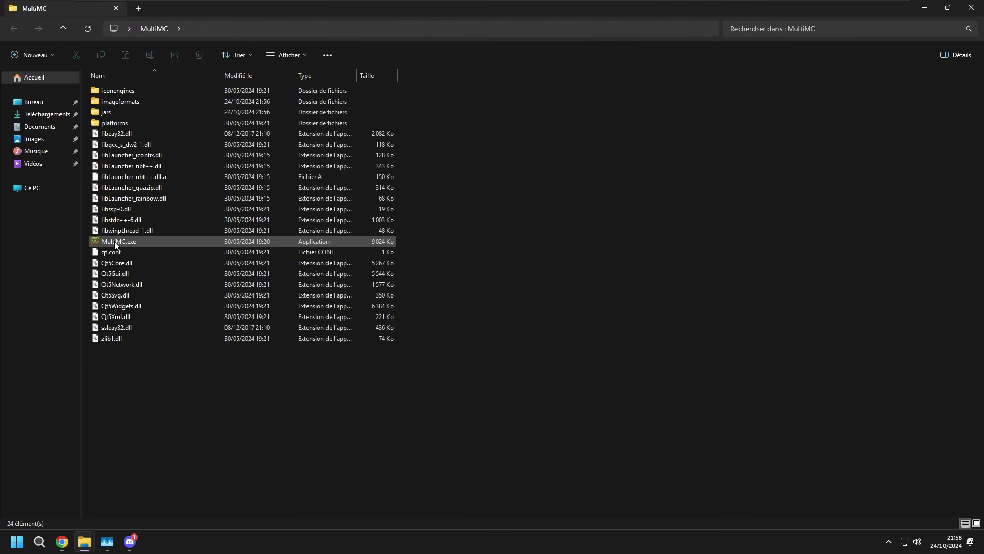
{"action": "double_click", "coordinate": [115, 241]}
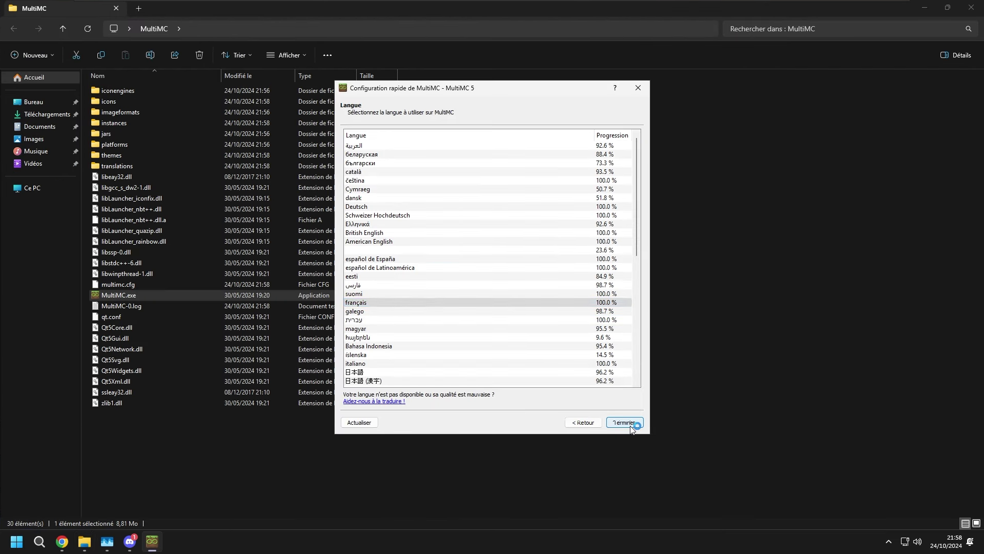
{"action": "left_click", "coordinate": [632, 428]}
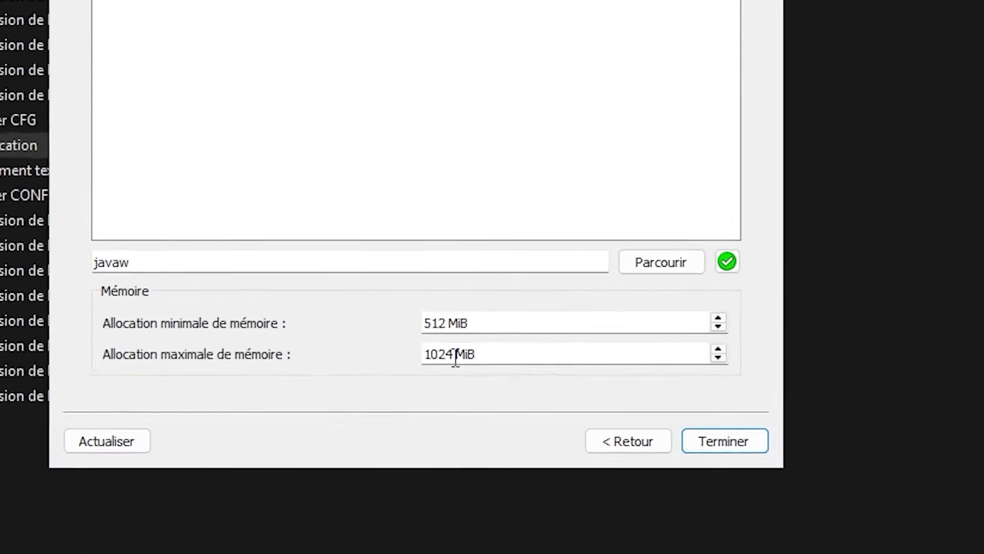
Change the maximum memory allocation in MultiMC's quick Java setup
{"action": "double_click", "coordinate": [505, 385]}
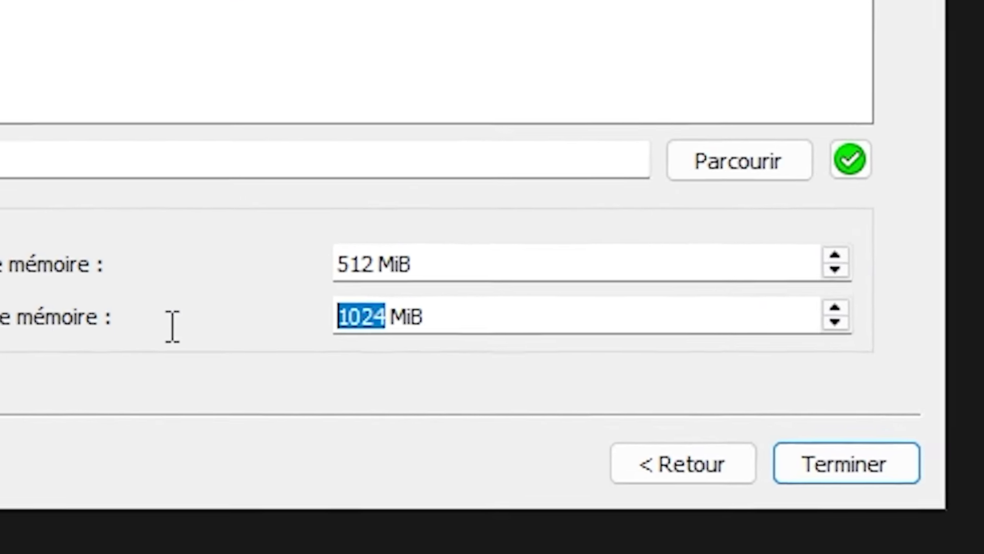
{"action": "left_click", "coordinate": [897, 285]}
{"action": "left_click", "coordinate": [897, 285]}
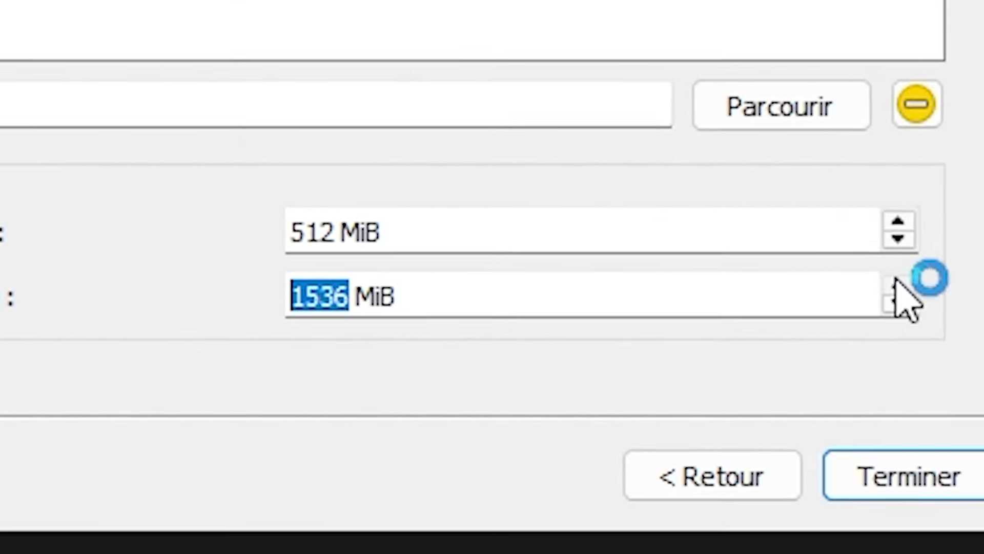
{"action": "left_click", "coordinate": [897, 285]}
{"action": "type", "text": "812"}
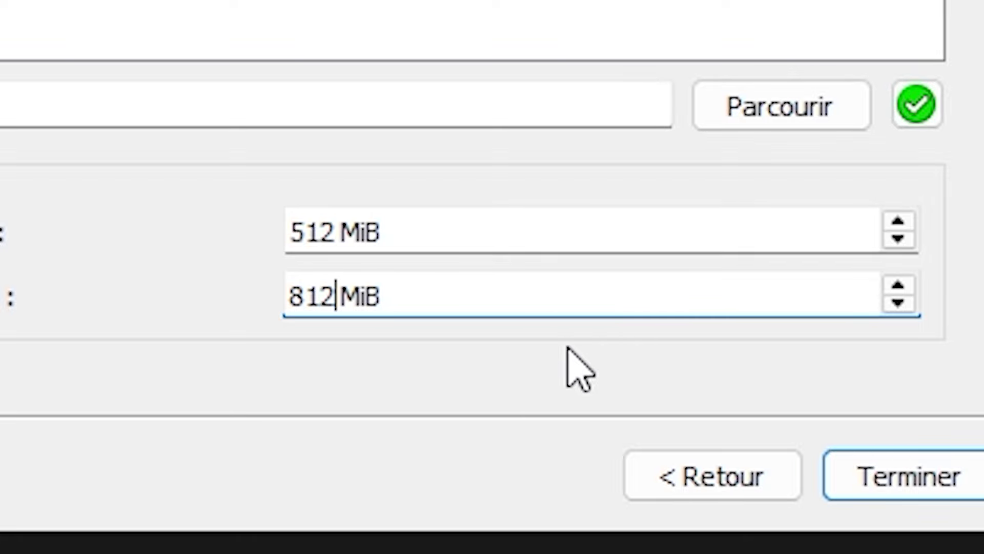
{"action": "key", "text": "BackSpace"}
{"action": "left_click", "coordinate": [679, 120]}
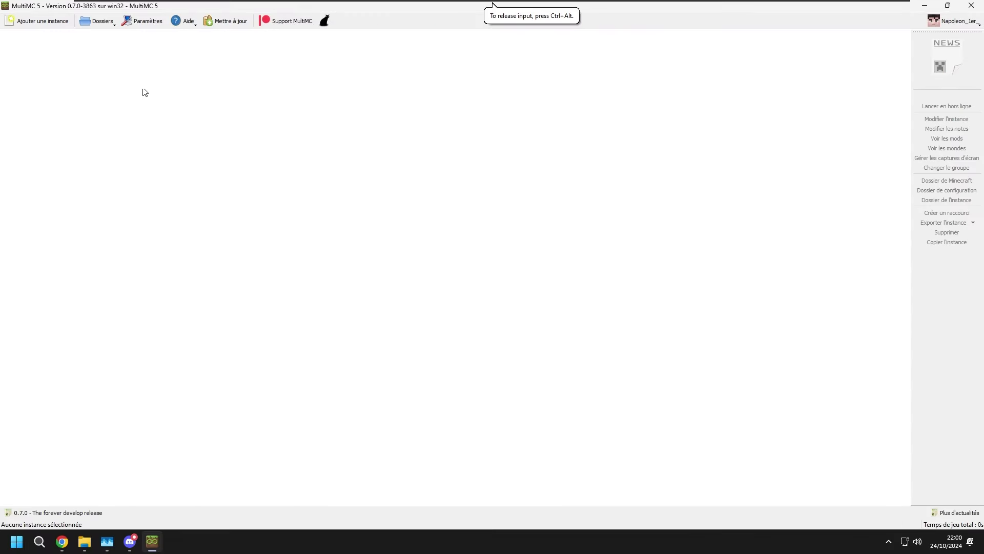
Add a vanilla Minecraft 1.21.3 instance in MultiMC and open Task Manager
{"action": "left_click", "coordinate": [36, 21]}
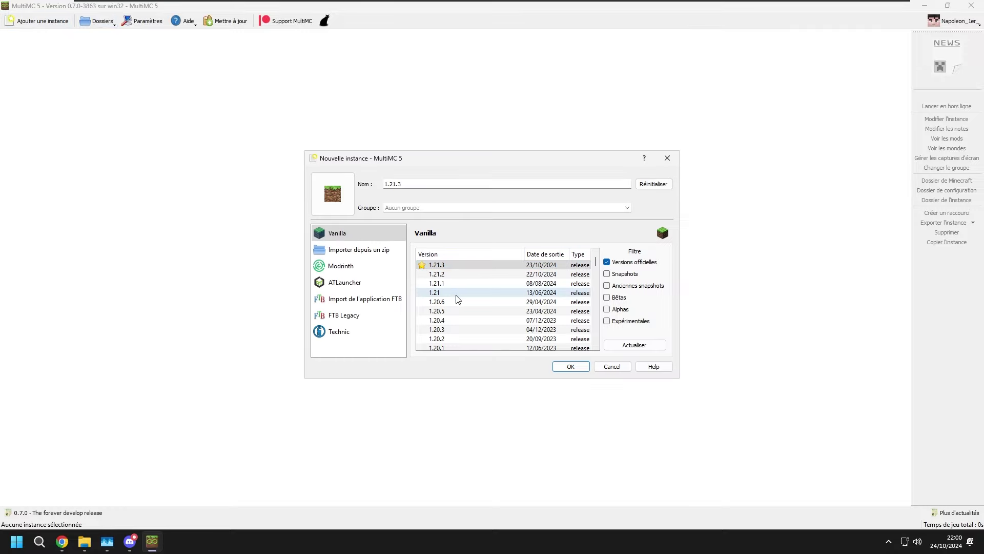
{"action": "left_click", "coordinate": [449, 265]}
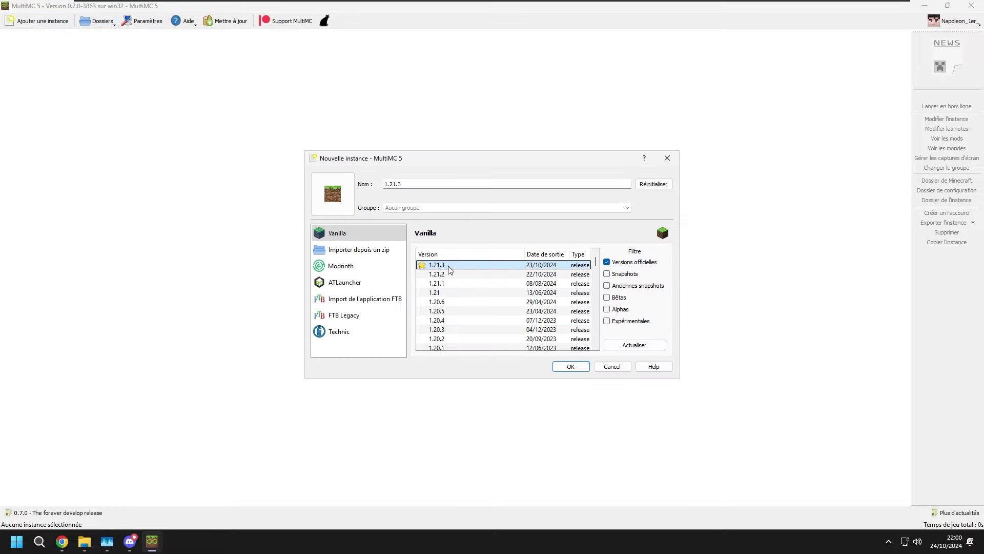
{"action": "left_click", "coordinate": [570, 367]}
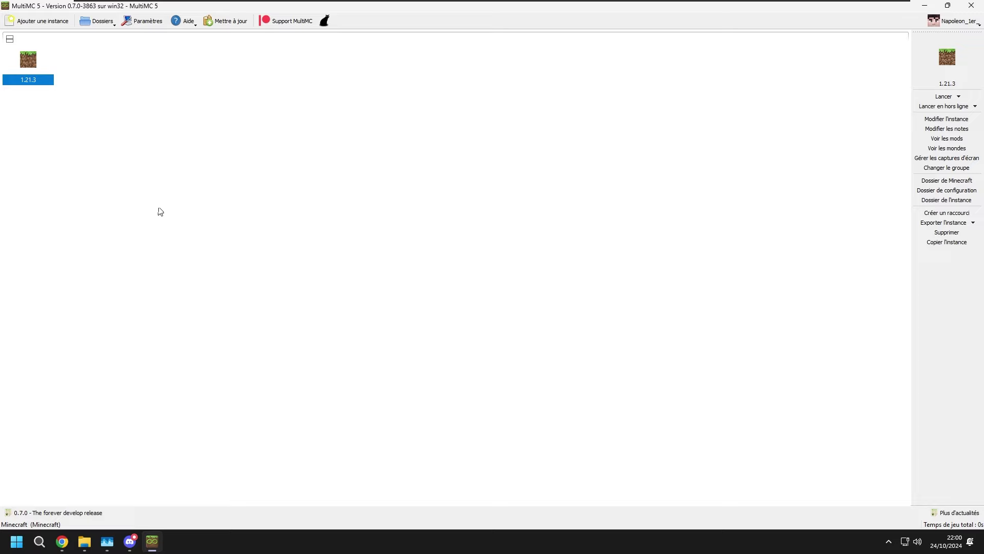
{"action": "key", "text": "ctrl+shift+Escape"}
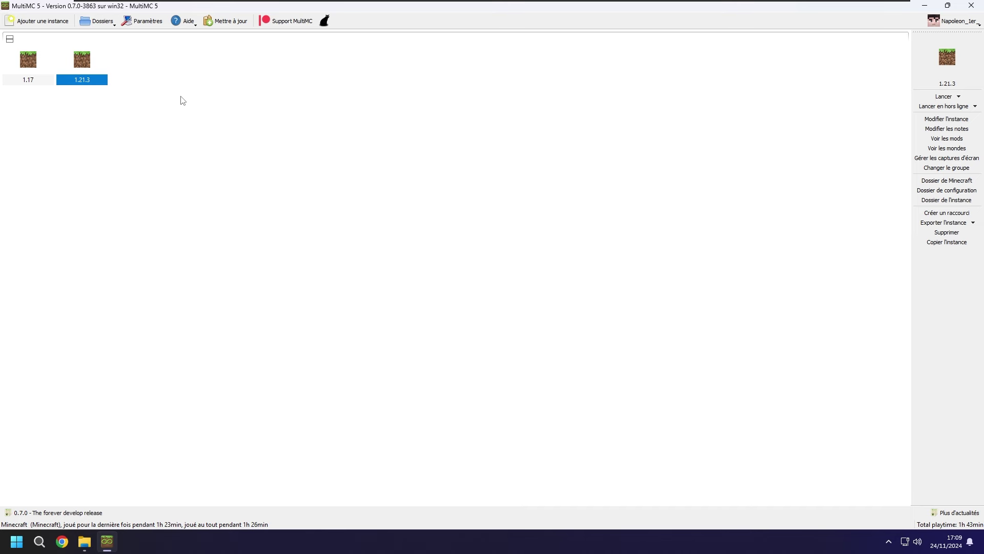
Launch the 1.21.3 instance and arrange Task Manager's Performance view beside the Minecraft window
{"action": "double_click", "coordinate": [82, 60]}
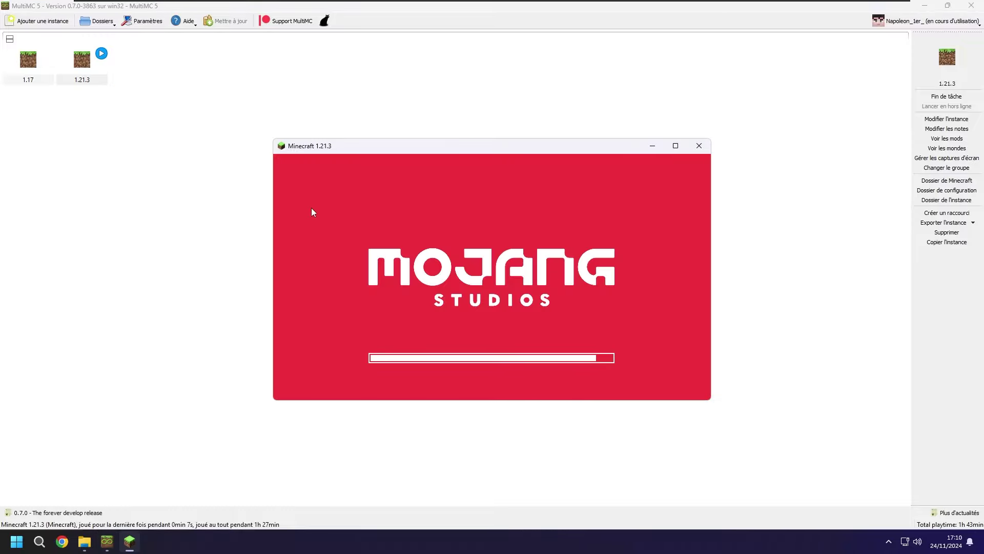
{"action": "right_click", "coordinate": [18, 542]}
{"action": "left_click", "coordinate": [73, 413]}
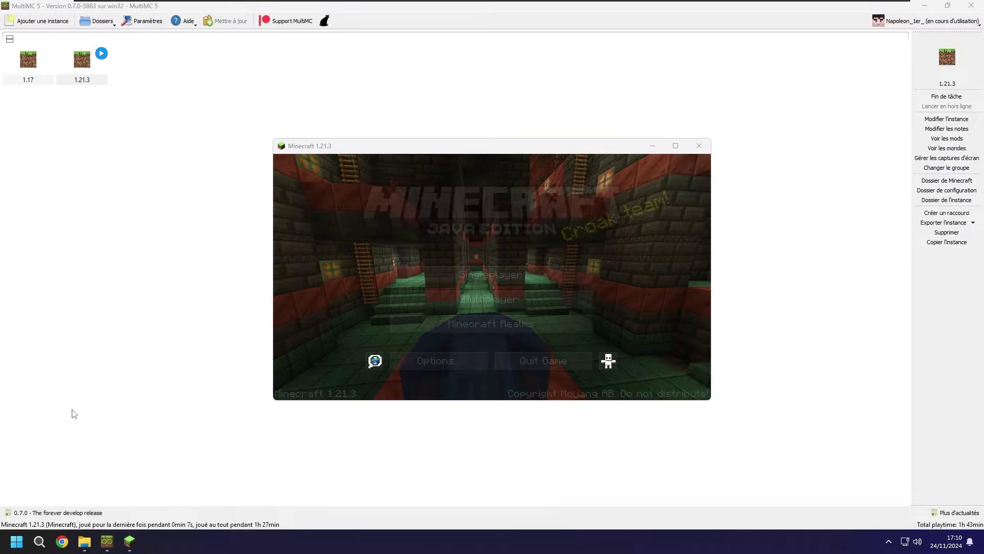
{"action": "left_click", "coordinate": [69, 134]}
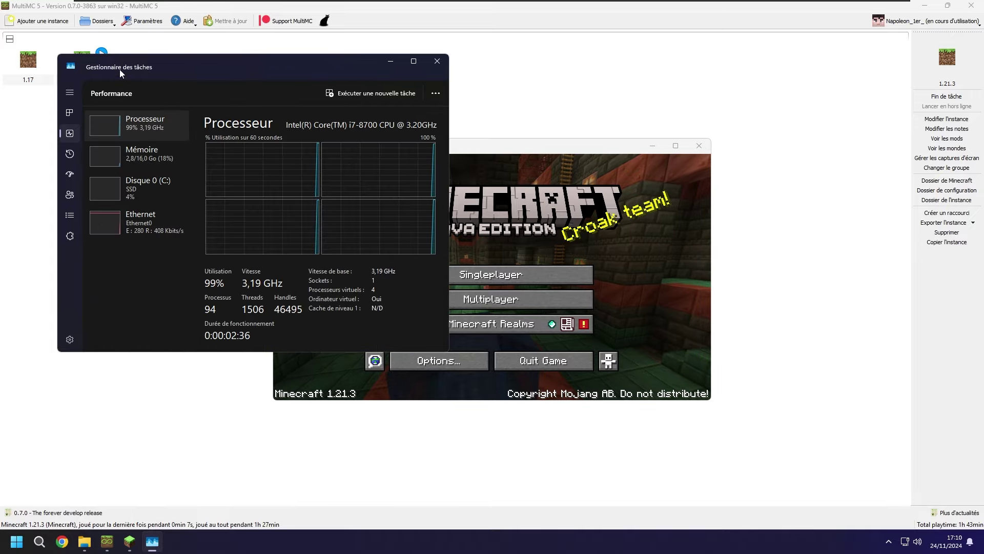
{"action": "left_click_drag", "start_coordinate": [119, 69], "coordinate": [588, 77]}
{"action": "left_click_drag", "start_coordinate": [446, 147], "coordinate": [236, 98]}
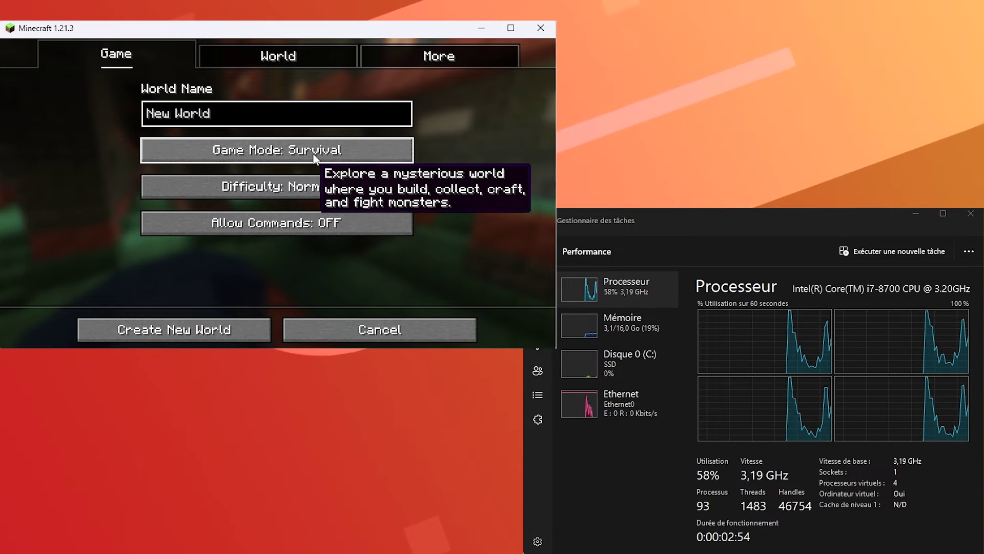
Switch the new world's game mode past Hardcore, set its seed to 123456 and create the world
{"action": "left_click", "coordinate": [313, 152]}
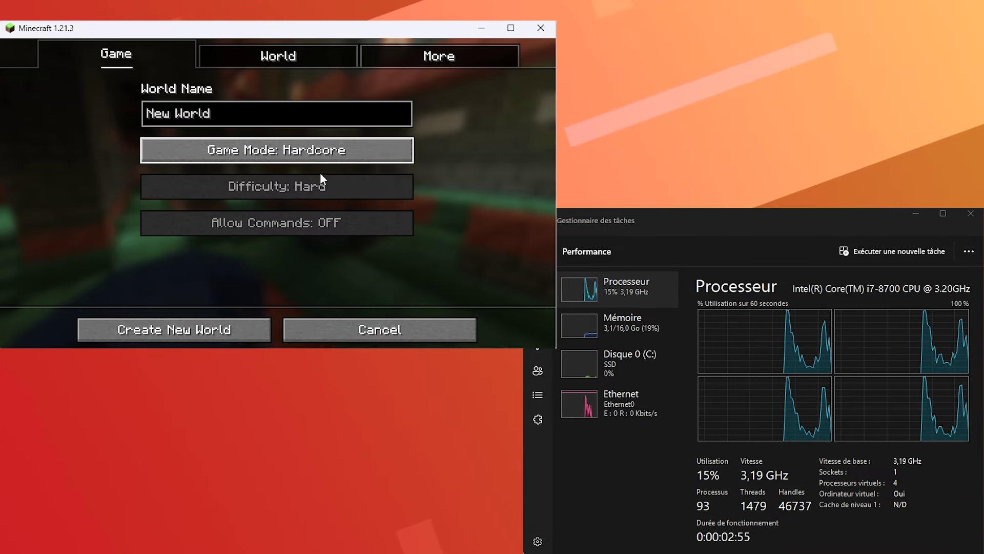
{"action": "left_click", "coordinate": [310, 150]}
{"action": "left_click", "coordinate": [305, 64]}
{"action": "left_click", "coordinate": [308, 148]}
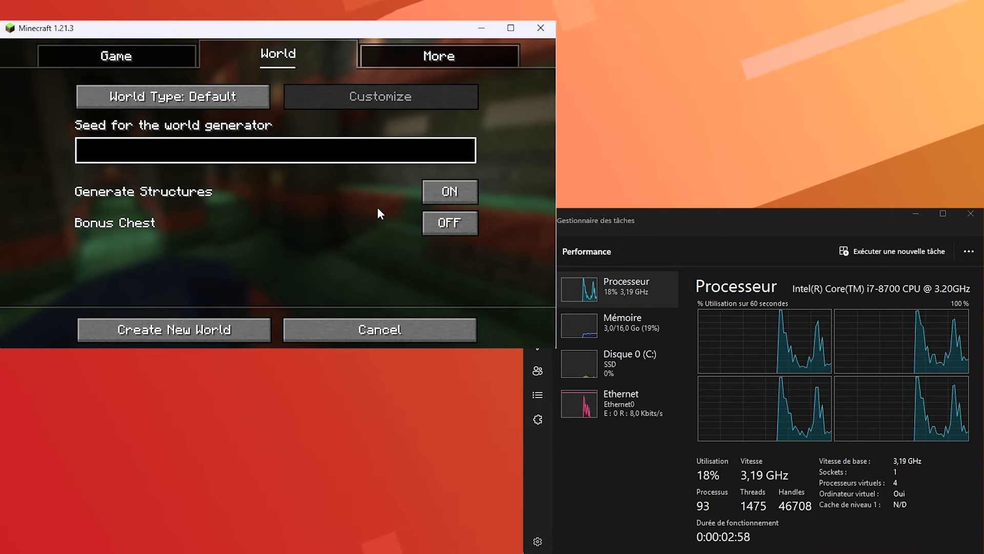
{"action": "type", "text": "12345"}
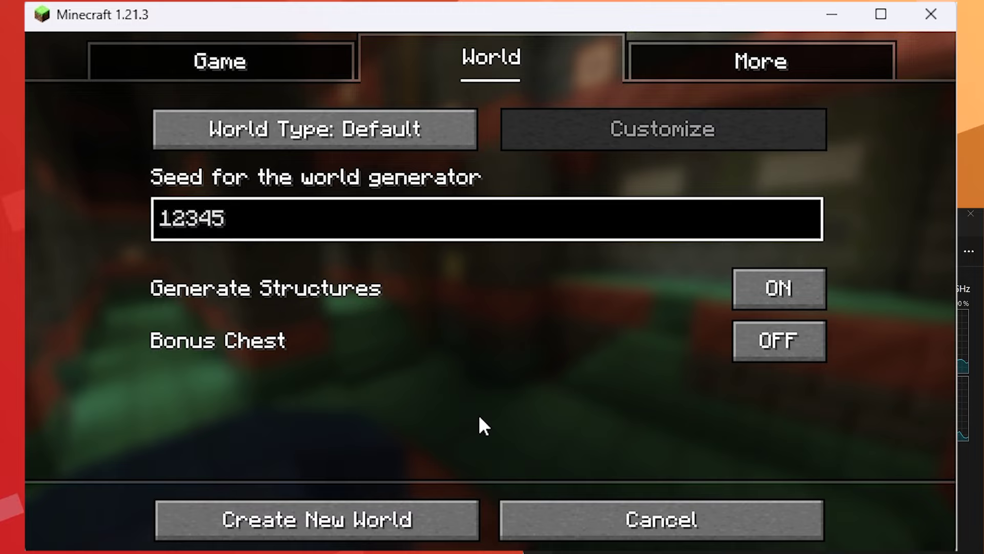
{"action": "type", "text": "6"}
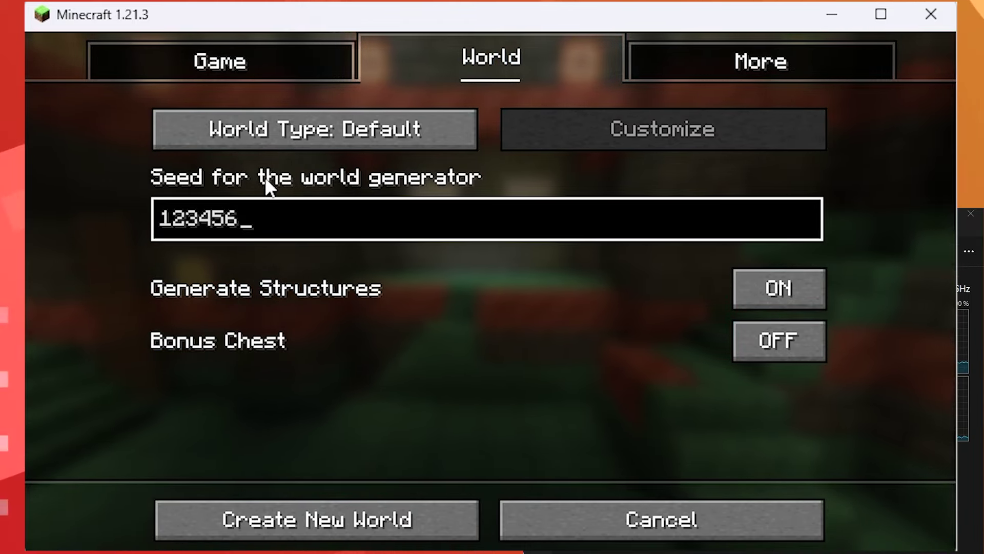
{"action": "left_click", "coordinate": [357, 517]}
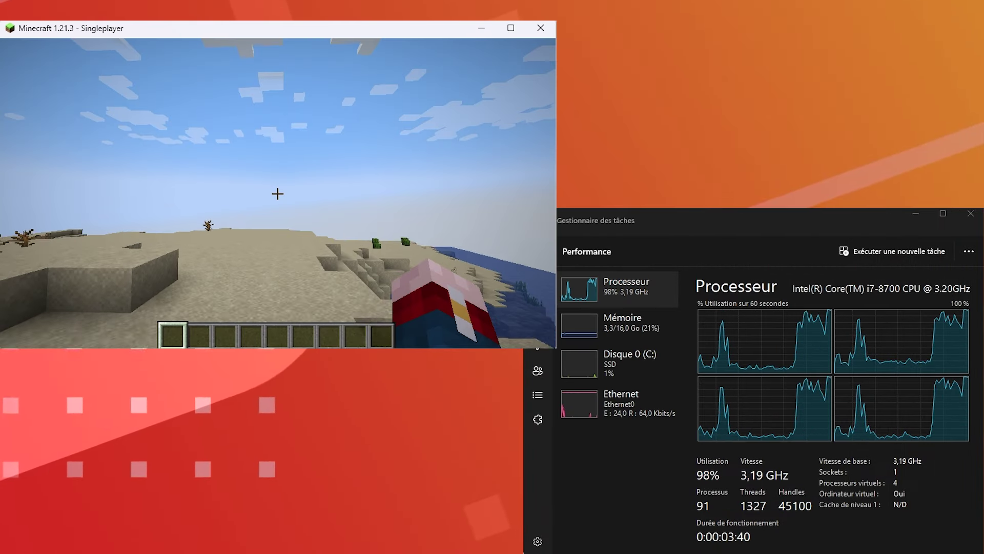
Walk through the desert, pick the cactus block into the hotbar and select the third hotbar slot
{"action": "key", "text": "w"}
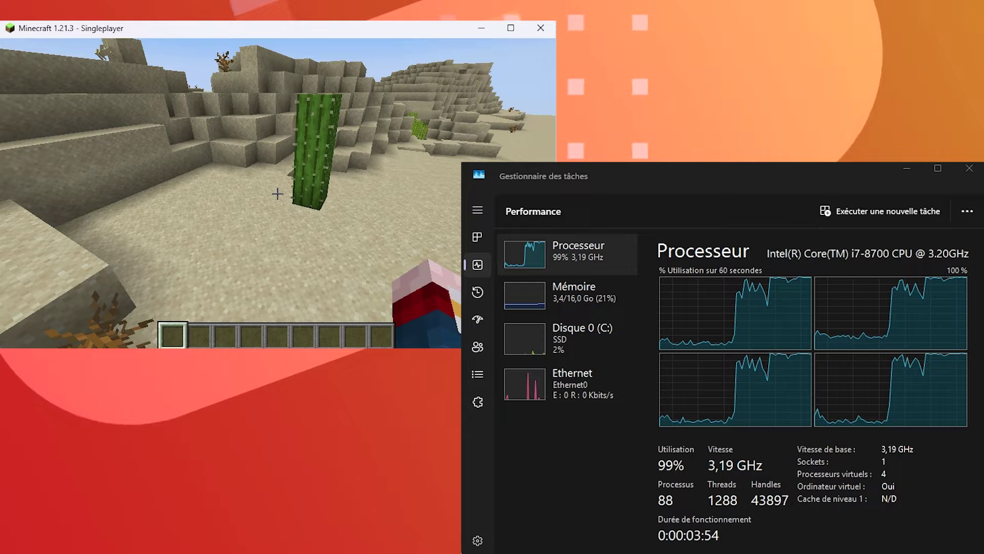
{"action": "left_click", "coordinate": [277, 194]}
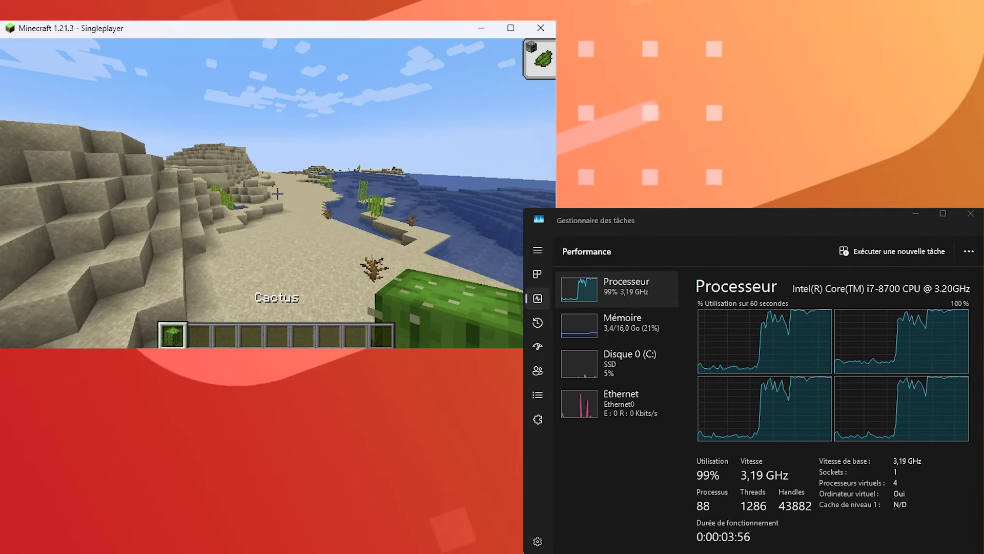
{"action": "key", "text": "3"}
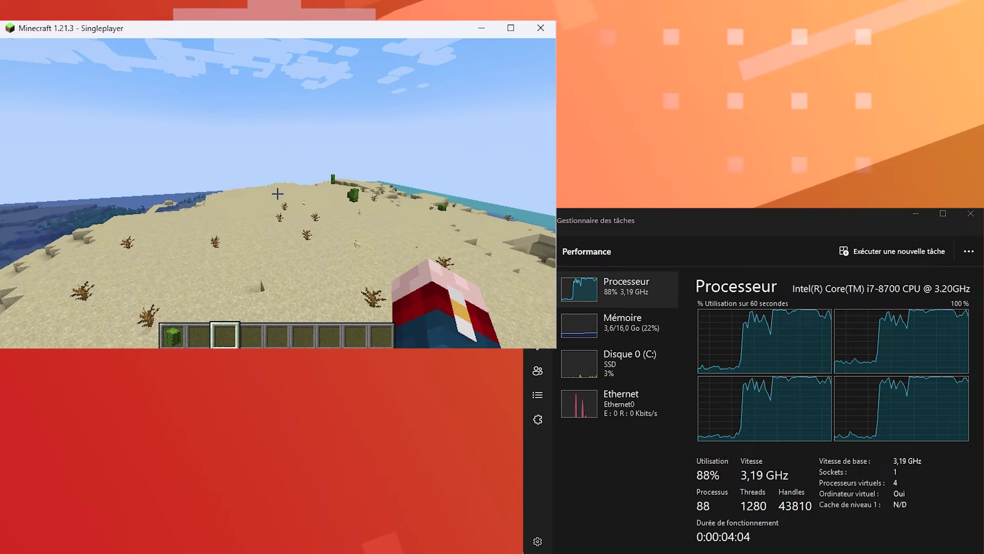
Review Minecraft's video settings, including graphics quality, render distance and maximum frame rate, and return to the game
{"action": "key", "text": "Escape"}
{"action": "left_click", "coordinate": [211, 184]}
{"action": "left_click", "coordinate": [339, 296]}
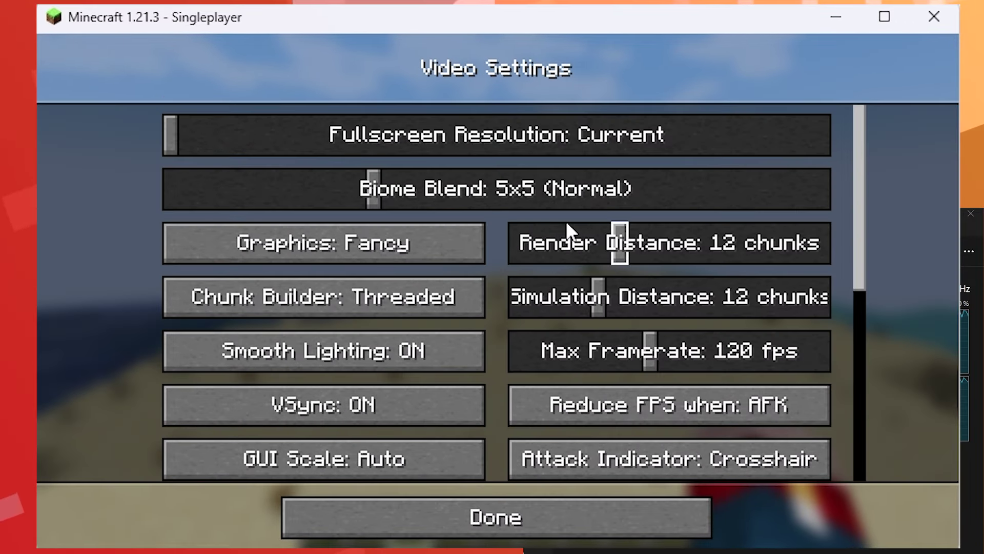
{"action": "left_click_drag", "start_coordinate": [866, 195], "coordinate": [860, 250]}
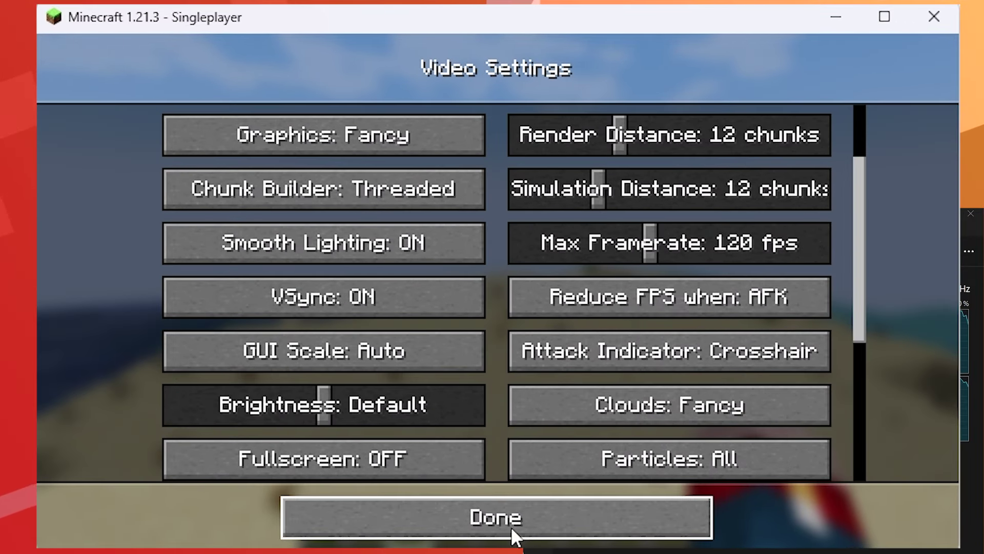
{"action": "double_click", "coordinate": [511, 527]}
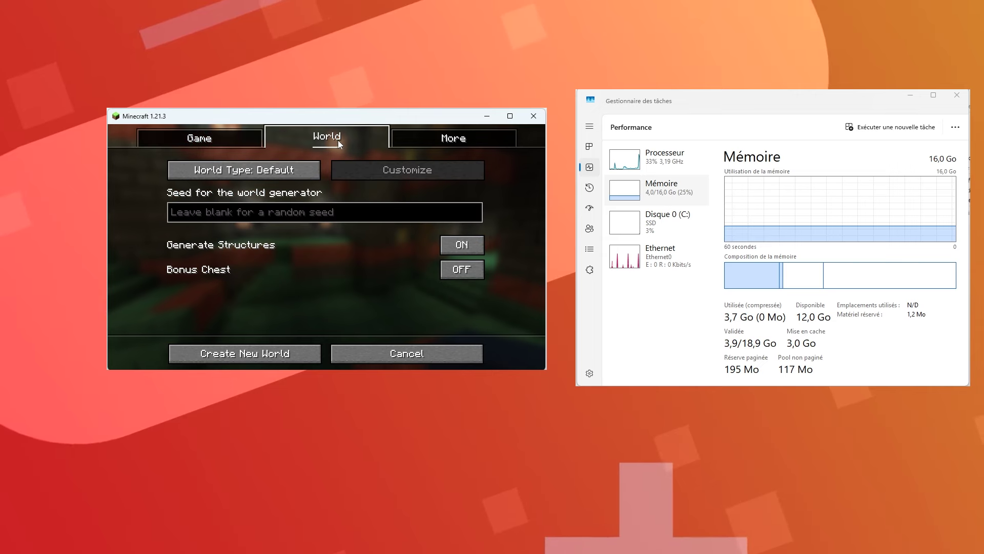
Create a new Minecraft world with seed 123456 and the game mode set to Creative
{"action": "left_click", "coordinate": [292, 211]}
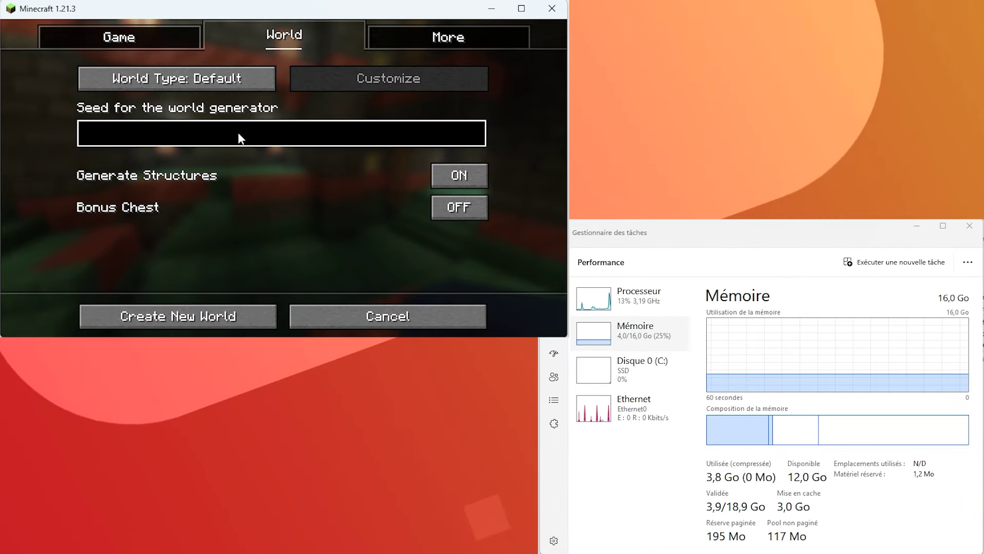
{"action": "type", "text": "123456"}
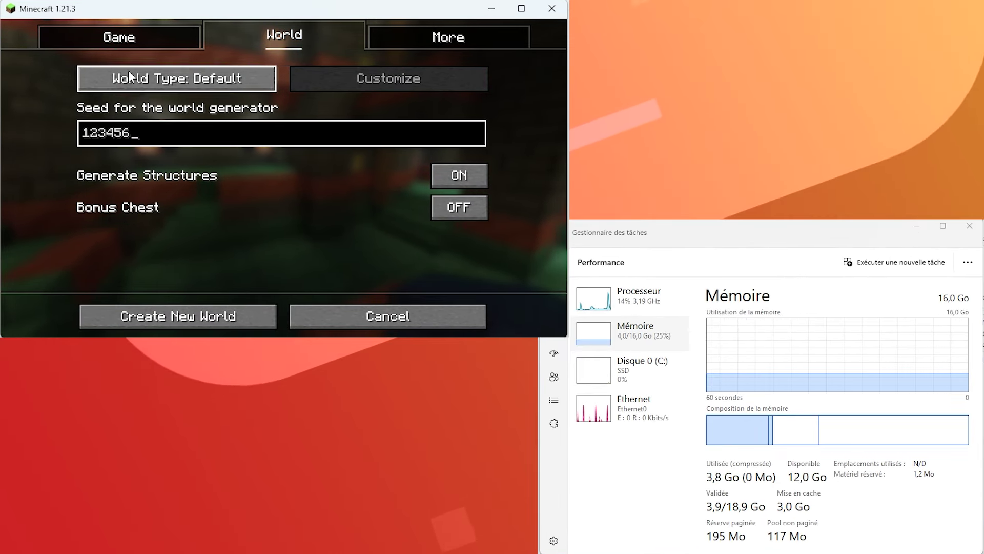
{"action": "left_click", "coordinate": [124, 39]}
{"action": "left_click", "coordinate": [260, 135]}
{"action": "left_click", "coordinate": [292, 139]}
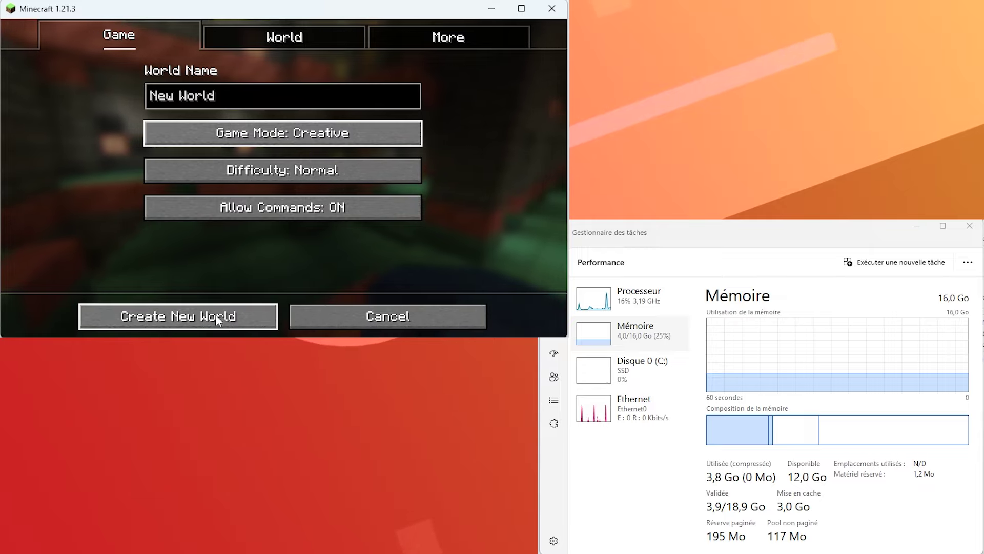
{"action": "left_click", "coordinate": [241, 317]}
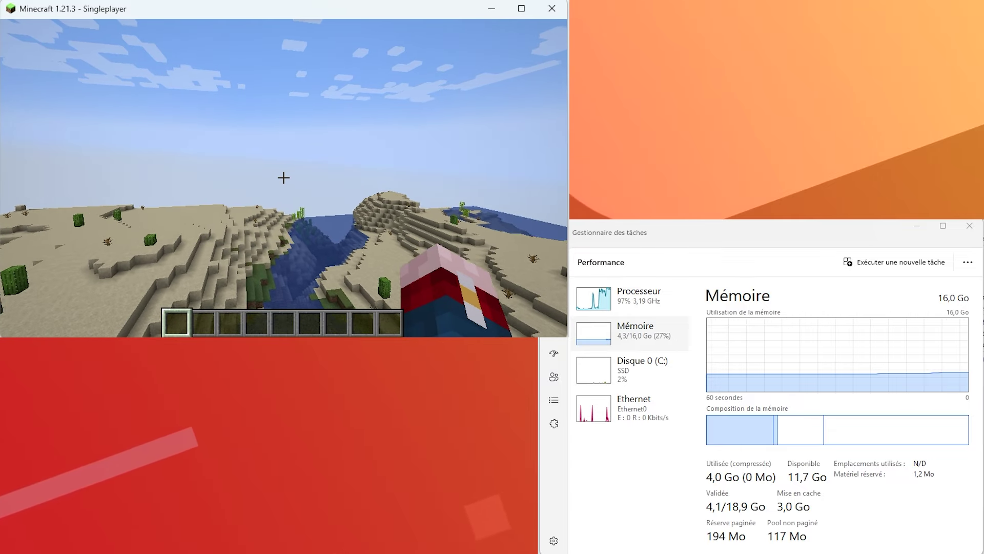
Show the debug overlay and fly across the desert, examining the frame rate alongside processor and memory usage
{"action": "key", "text": "F3"}
{"action": "key", "text": "w"}
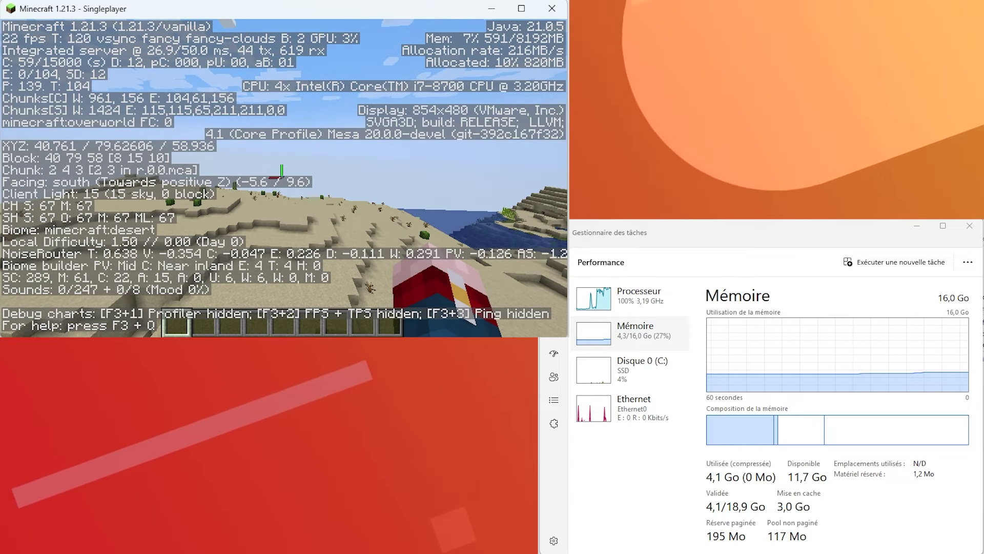
{"action": "key", "text": "w"}
{"action": "key", "text": "w"}
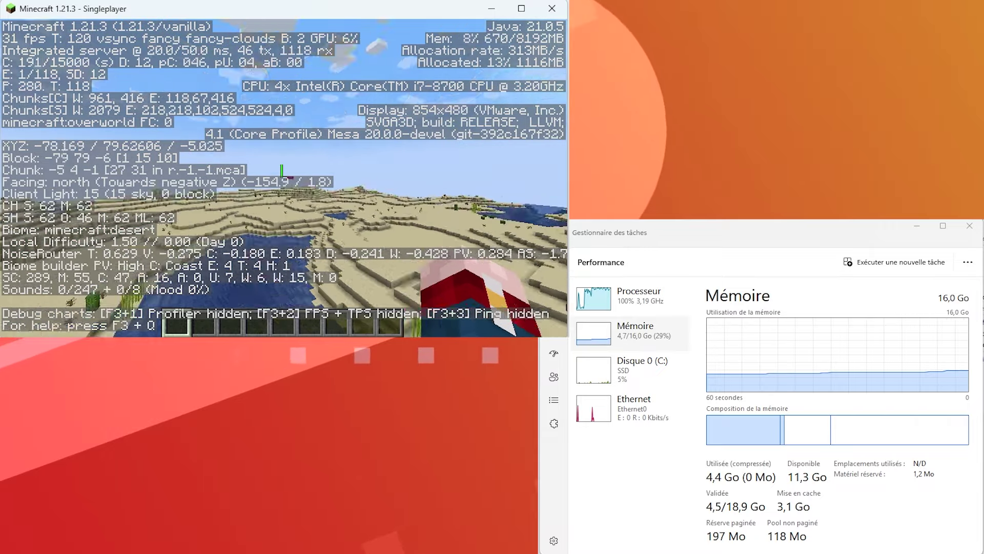
{"action": "key", "text": "w"}
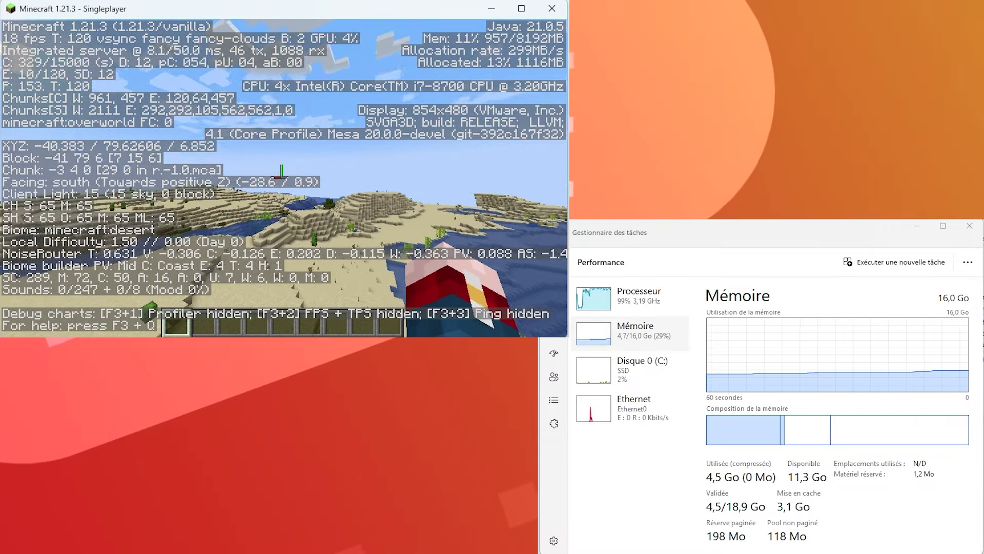
{"action": "key", "text": "w"}
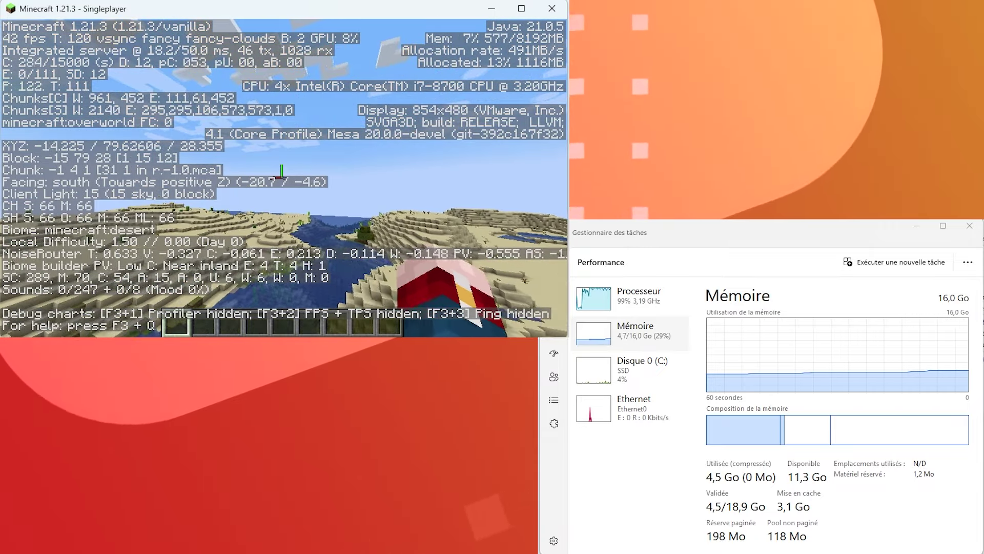
{"action": "key", "text": "w"}
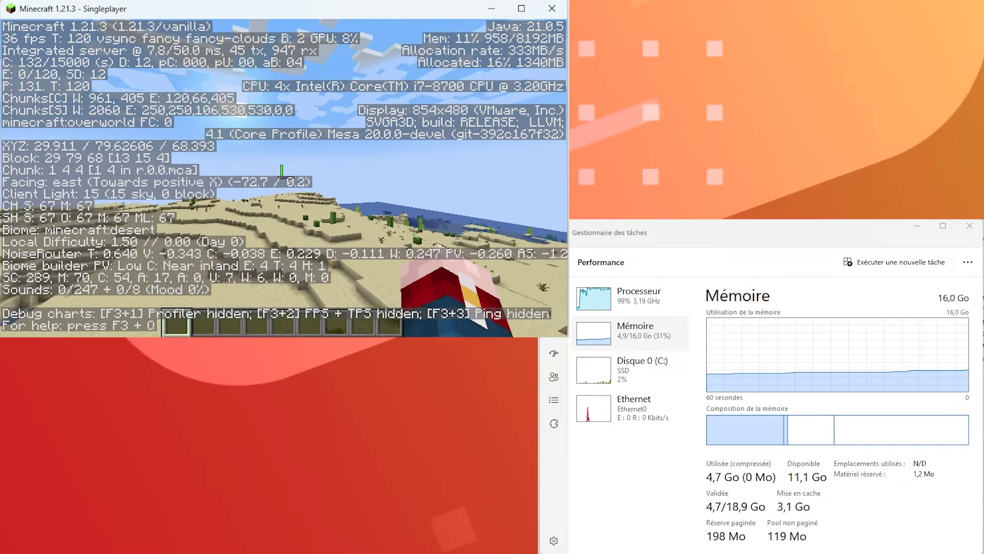
{"action": "key", "text": "w"}
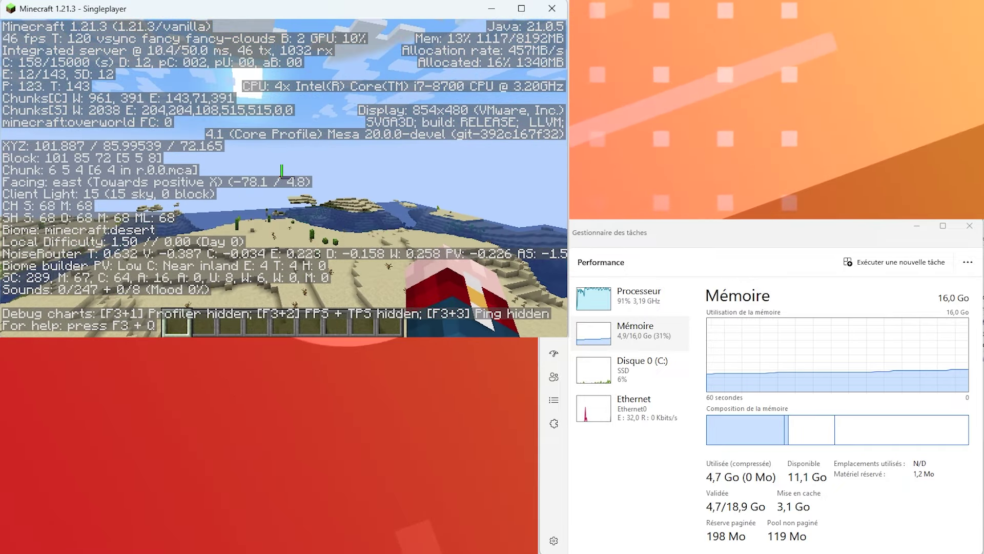
{"action": "key", "text": "w"}
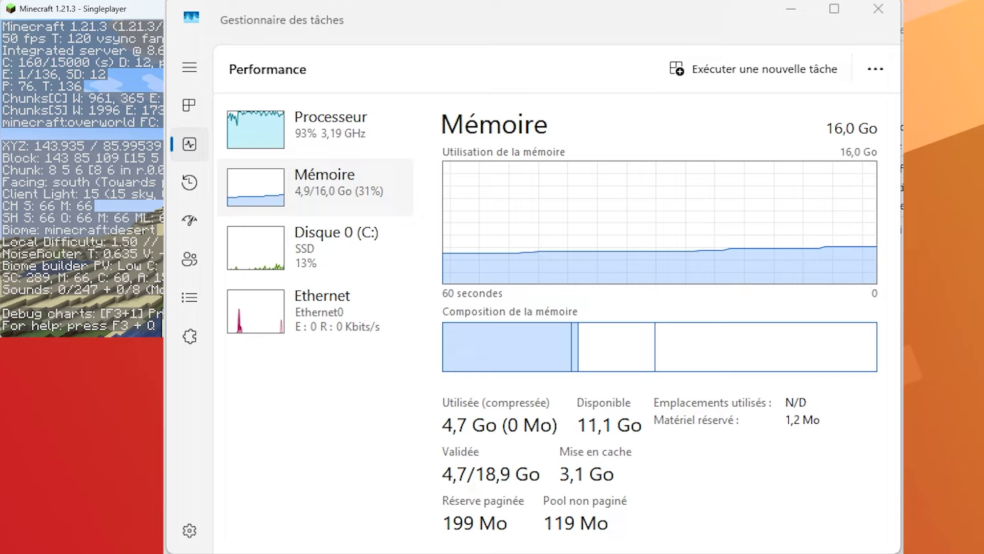
{"action": "key", "text": "w"}
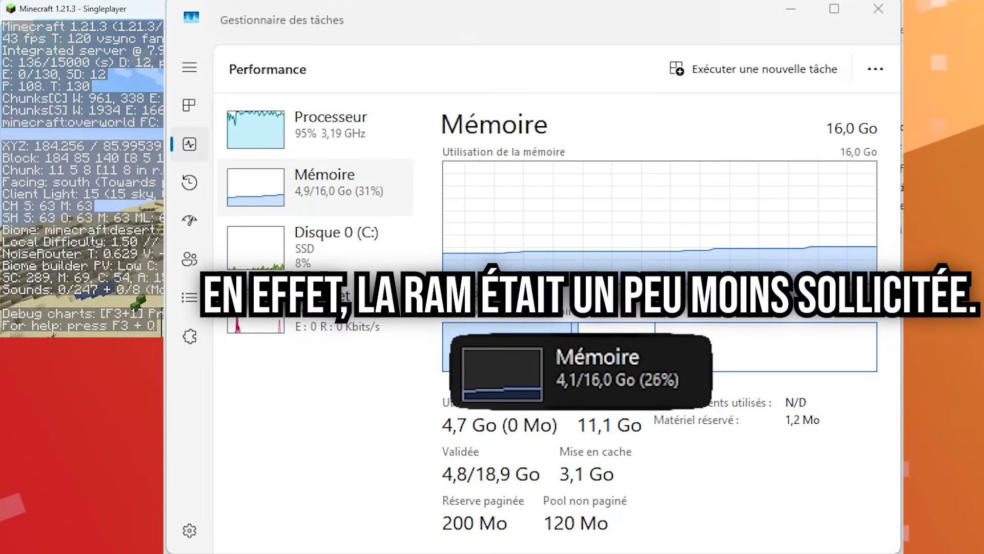
{"action": "key", "text": "w"}
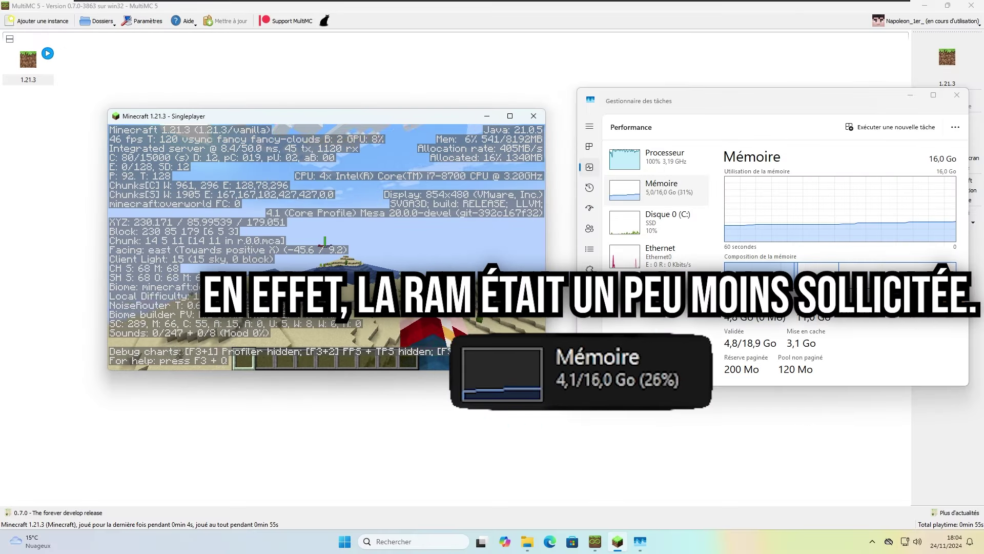
{"action": "key", "text": "w"}
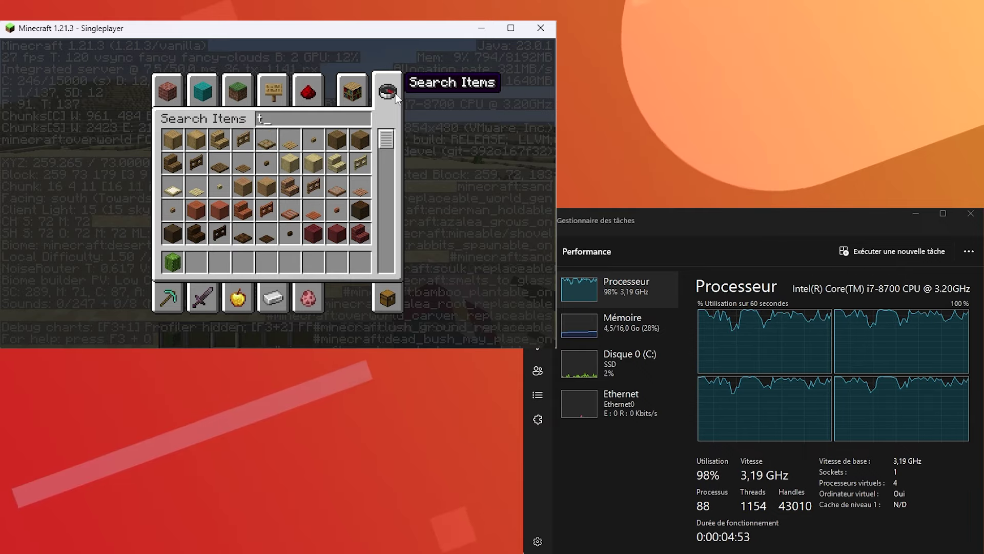
Search the creative inventory for tnt and put TNT and a redstone lever into the second and third hotbar slots
{"action": "type", "text": "nt"}
{"action": "left_click", "coordinate": [196, 140]}
{"action": "left_click", "coordinate": [197, 262]}
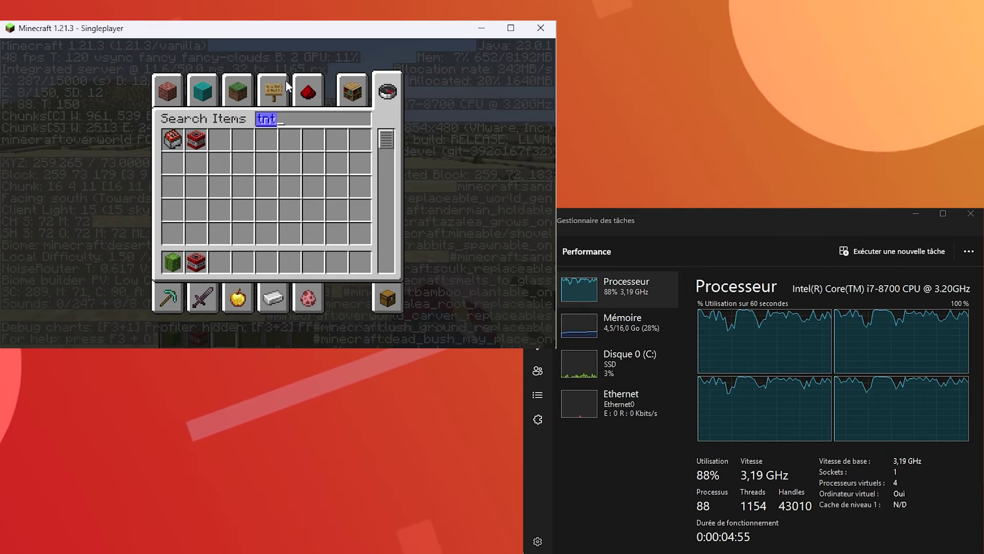
{"action": "left_click", "coordinate": [308, 91]}
{"action": "left_click", "coordinate": [197, 163]}
{"action": "left_click", "coordinate": [219, 262]}
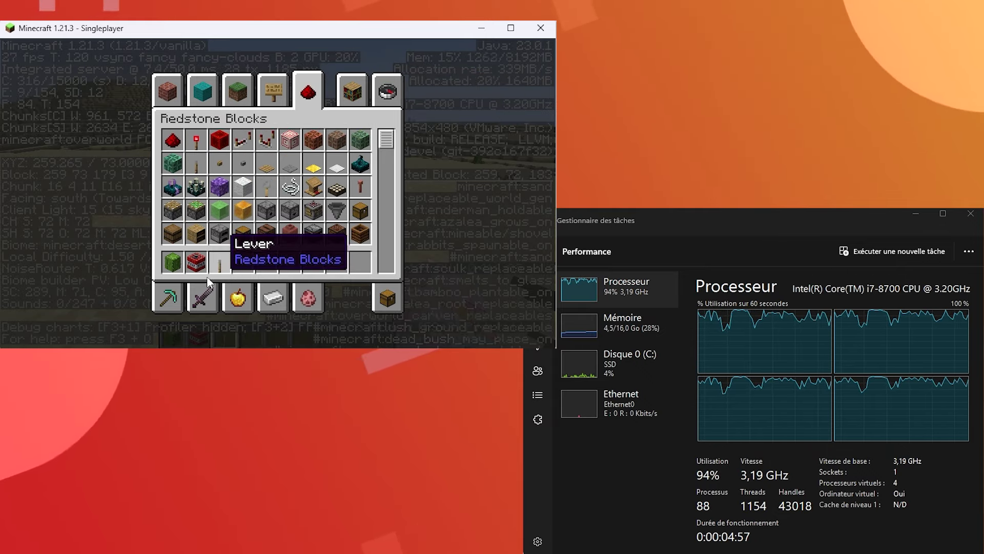
{"action": "key", "text": "e"}
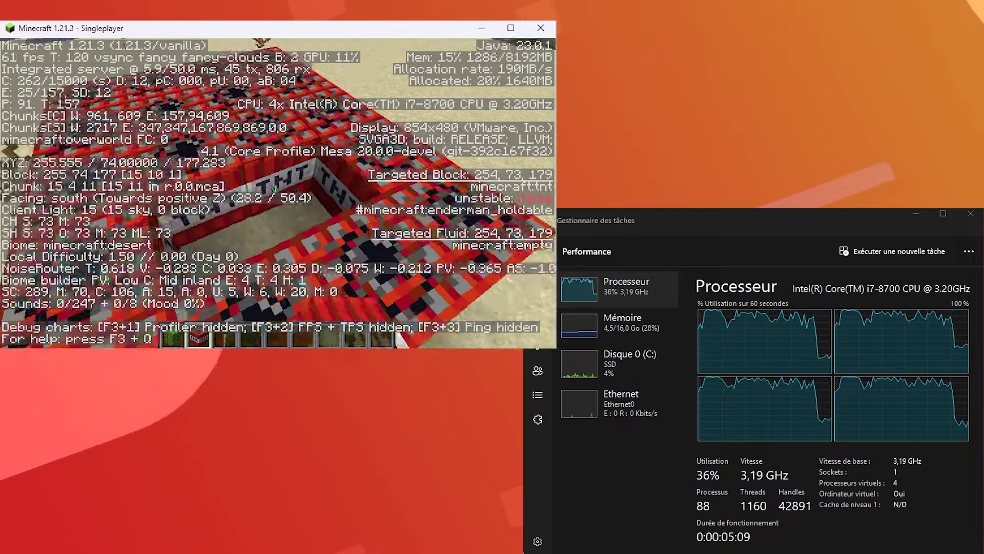
Place a lever on the sand beside the TNT platform, switch it on and move away
{"action": "key", "text": "3"}
{"action": "right_click", "coordinate": [276, 190]}
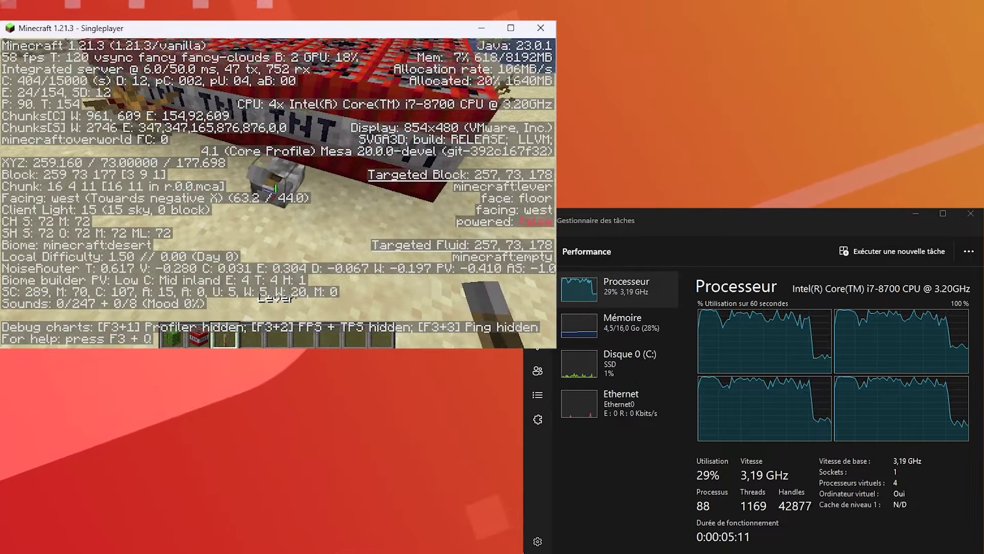
{"action": "right_click", "coordinate": [276, 188]}
{"action": "key", "text": "d"}
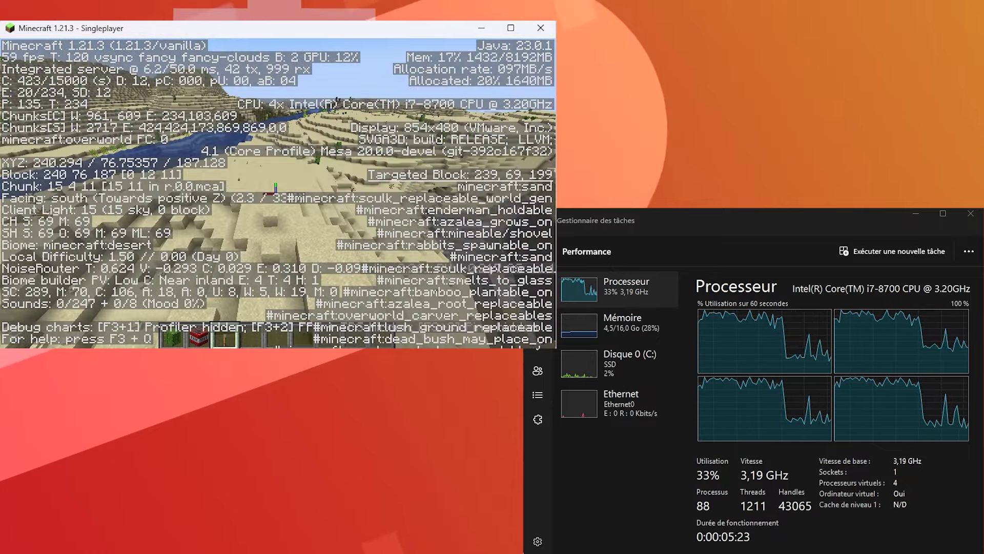
Fly over the blast area and surrounding desert, and save and quit the world to the title screen
{"action": "key", "text": "w"}
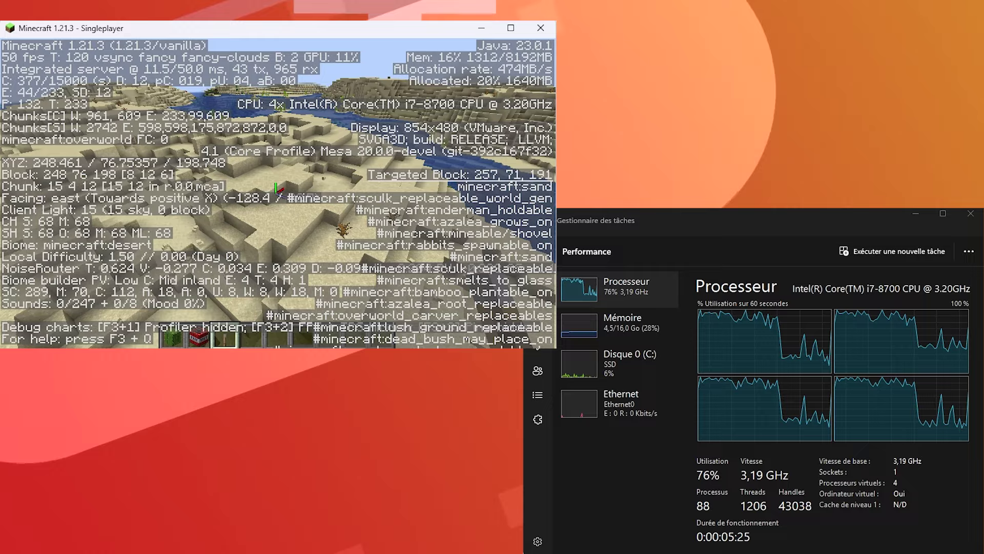
{"action": "key", "text": "w"}
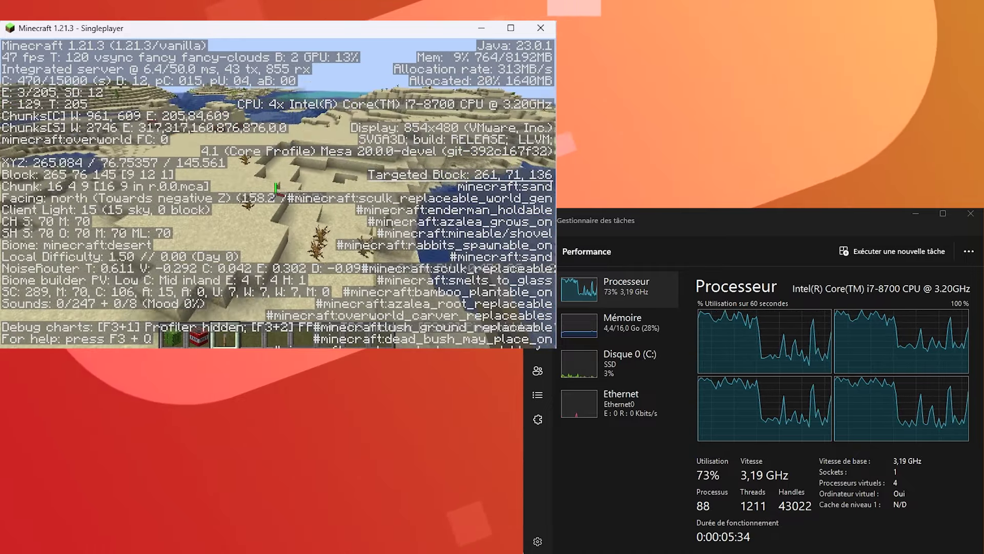
{"action": "key", "text": "w"}
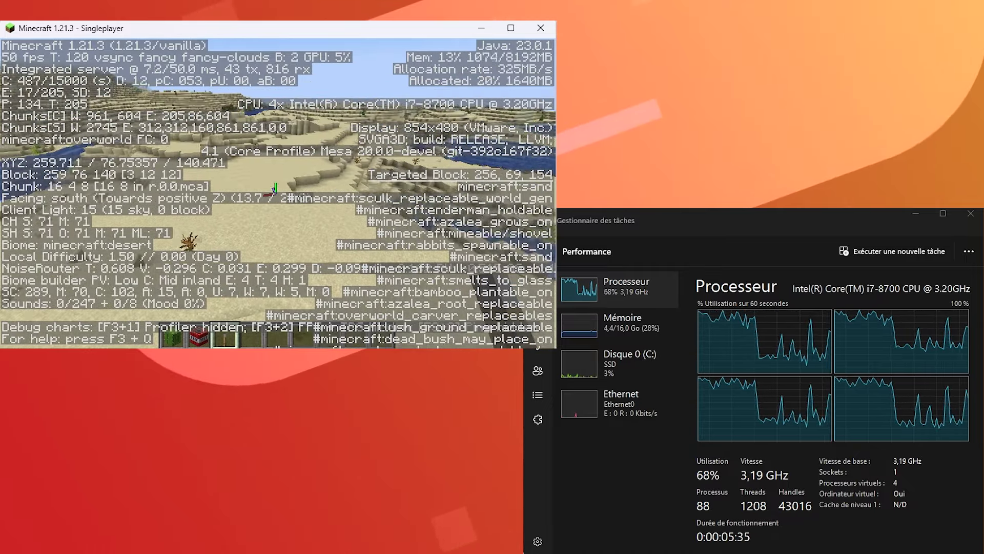
{"action": "key", "text": "w"}
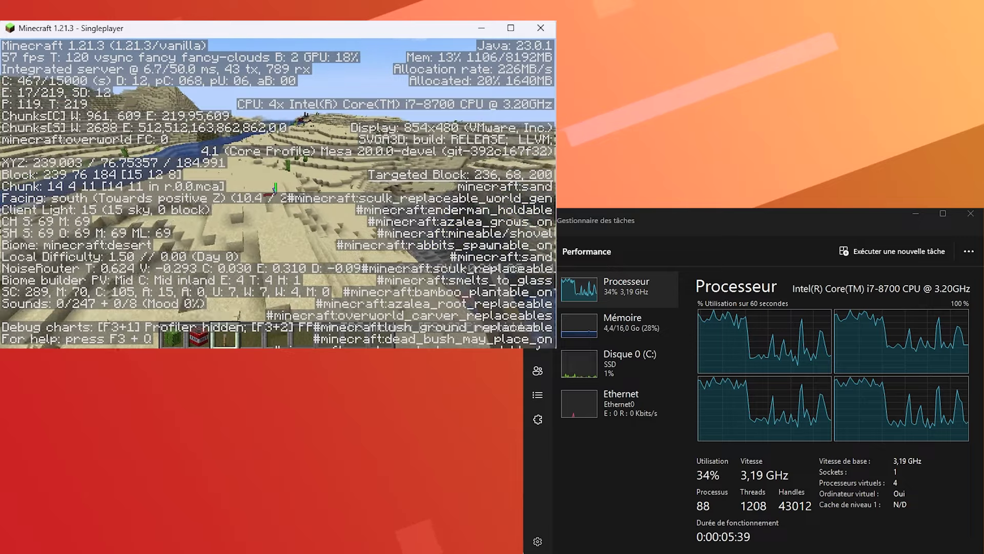
{"action": "key", "text": "w"}
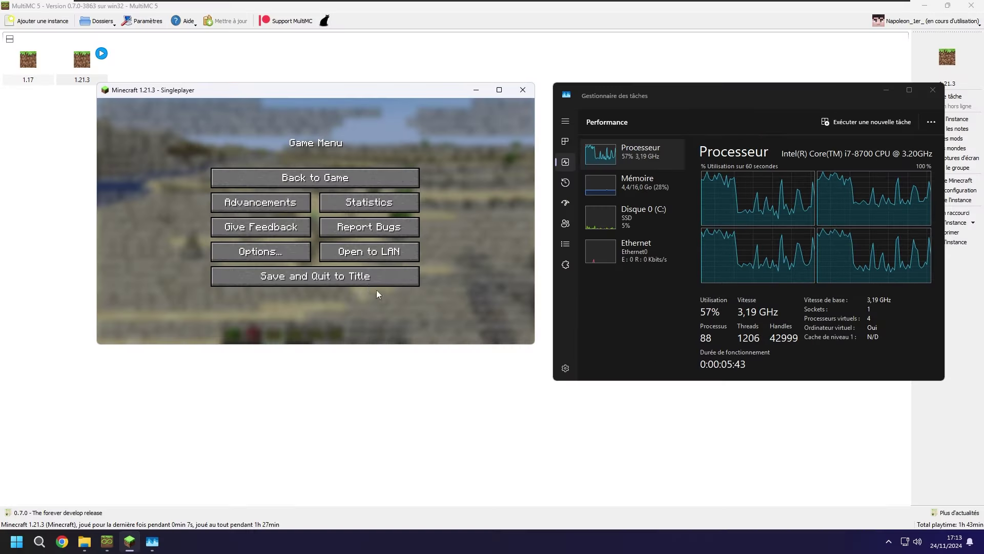
{"action": "left_click", "coordinate": [376, 280]}
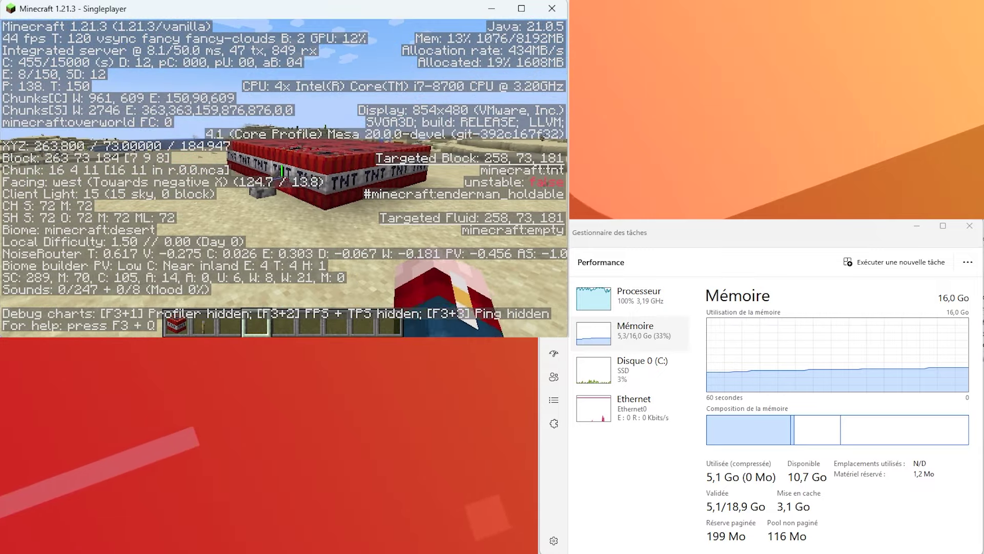
Back away from the TNT platform and fly around the blast area, examining the frame rate and memory usage
{"action": "key", "text": "w"}
{"action": "key", "text": "s"}
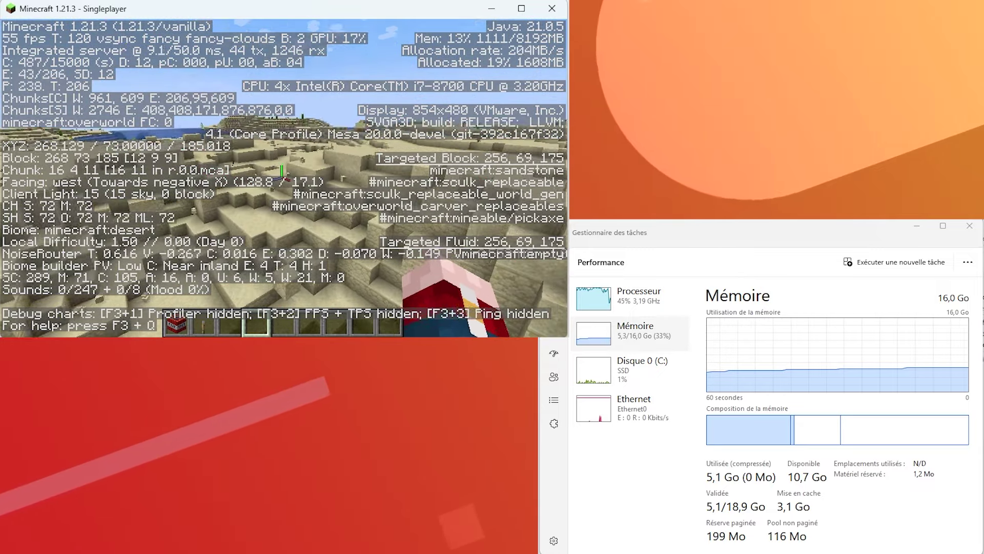
{"action": "key", "text": "w"}
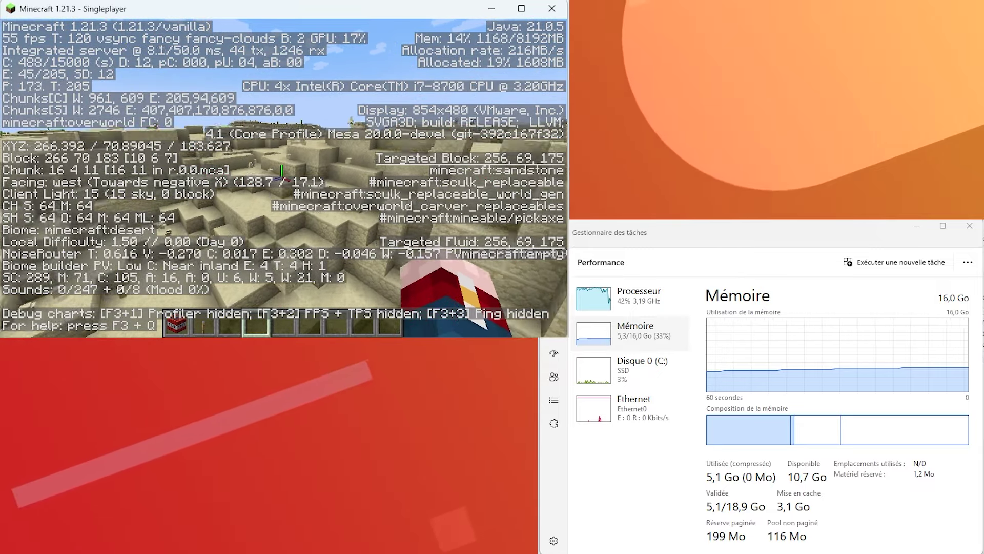
{"action": "key", "text": "w"}
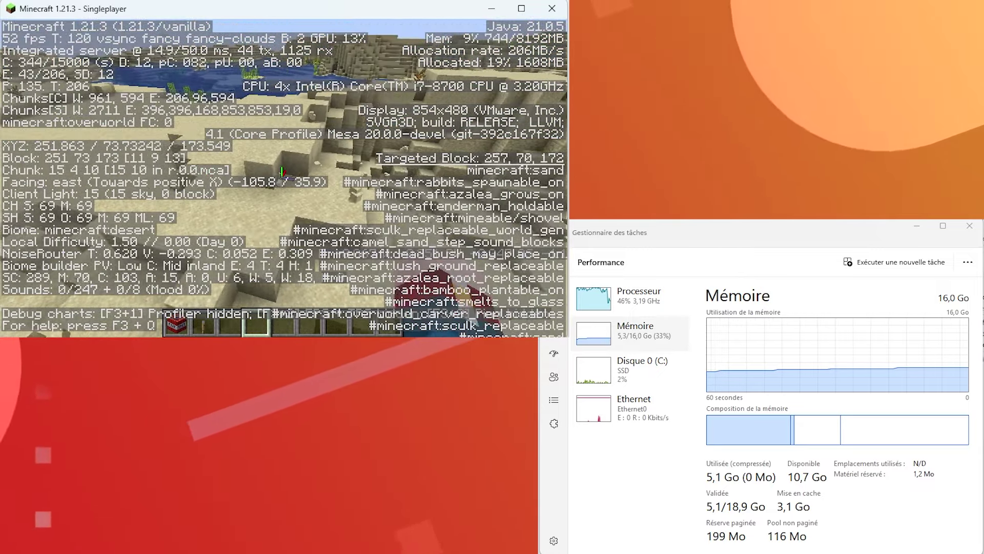
{"action": "key", "text": "w"}
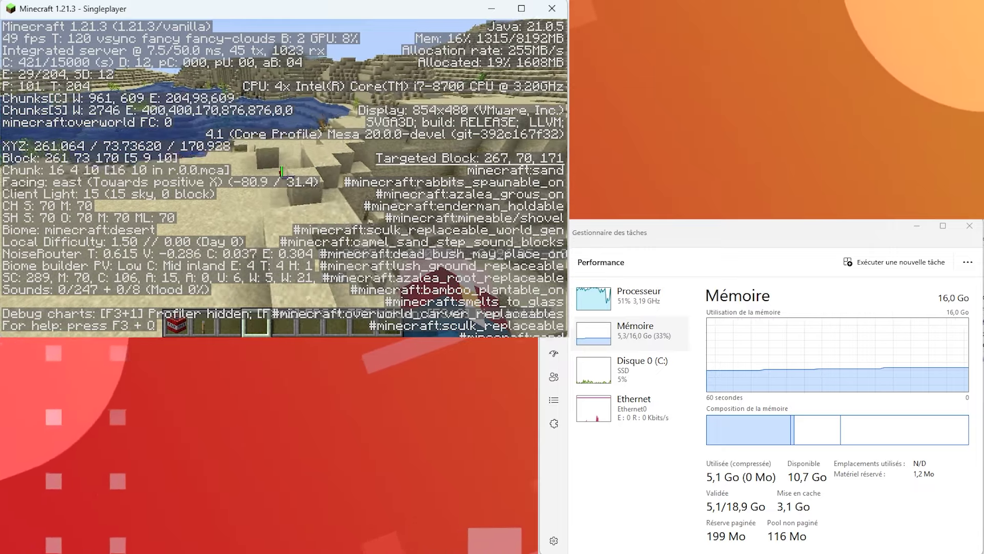
{"action": "key", "text": "w"}
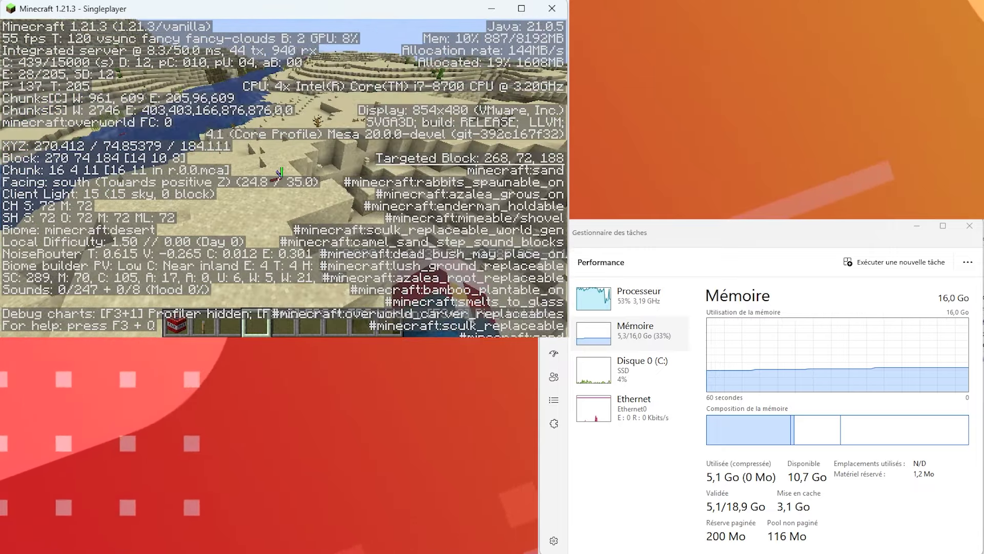
{"action": "key", "text": "w"}
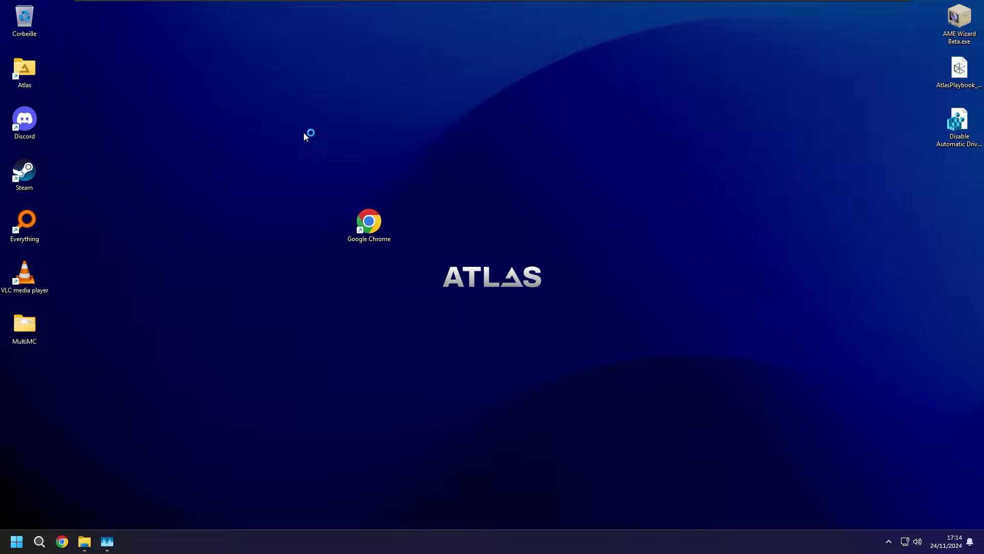
Open Google Chrome, search for wireshark, accept the Google settings notice and open the official wireshark.org site without translation
{"action": "double_click", "coordinate": [356, 17]}
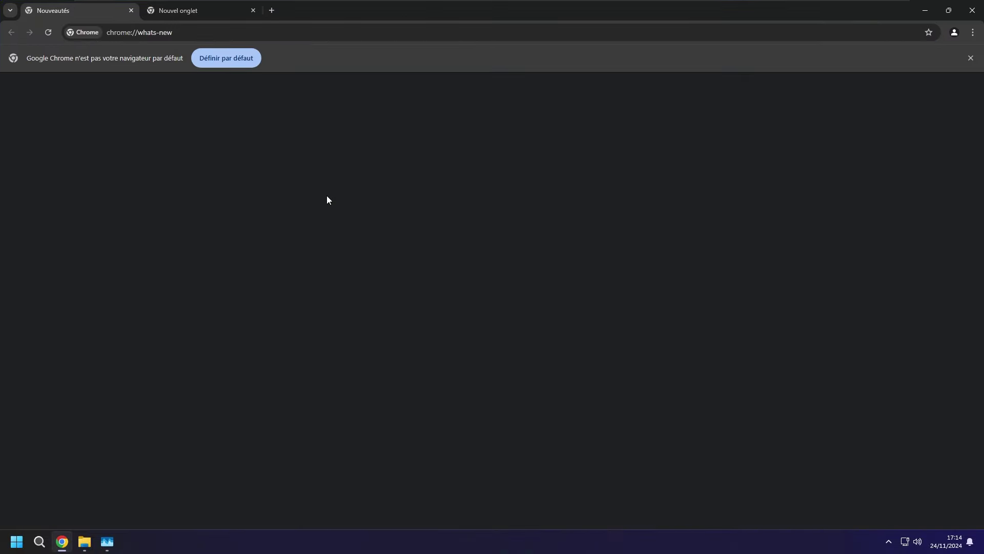
{"action": "middle_click", "coordinate": [97, 10]}
{"action": "type", "text": "wire"}
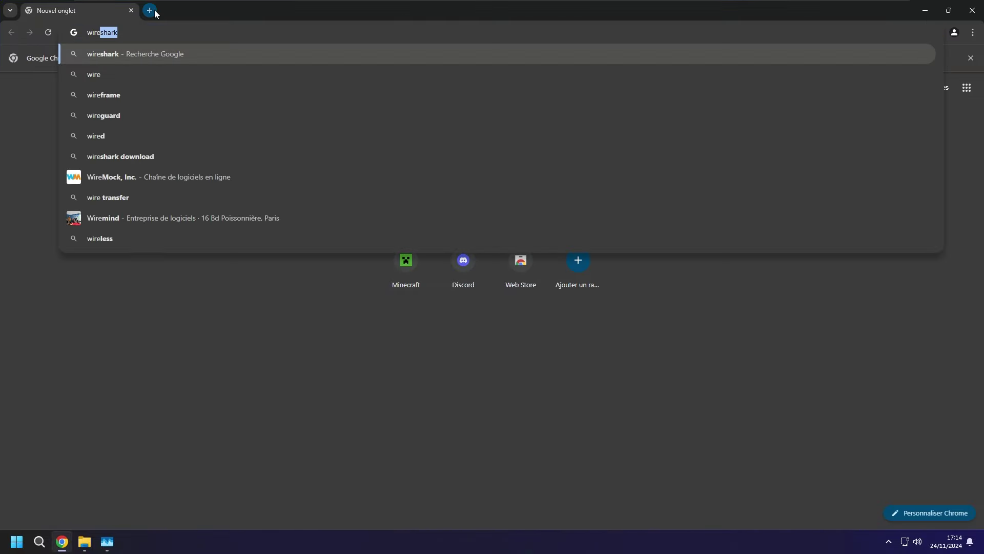
{"action": "key", "text": "Return"}
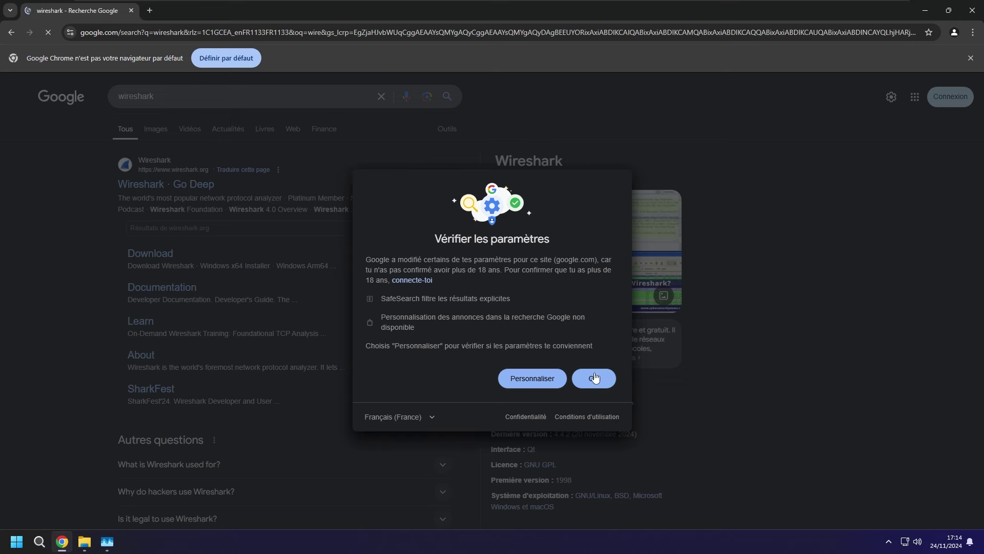
{"action": "left_click", "coordinate": [595, 378]}
{"action": "left_click", "coordinate": [236, 180]}
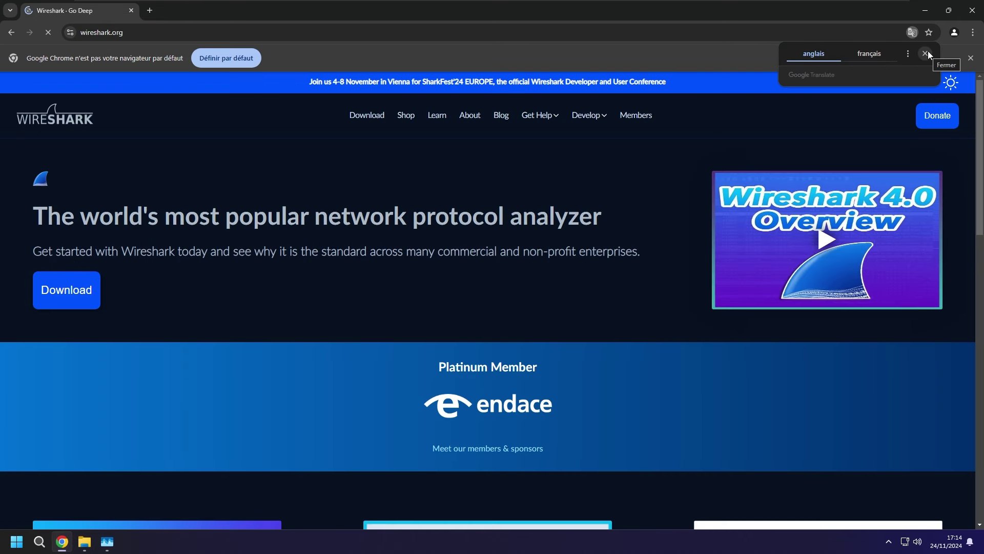
{"action": "left_click", "coordinate": [926, 53]}
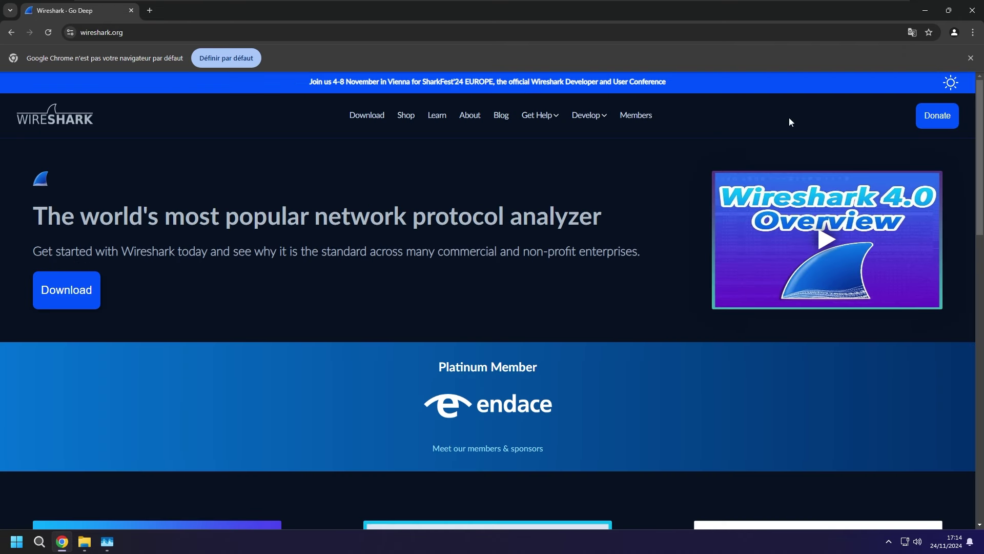
Download the Windows x64 Installer of Wireshark stable release 4.4.2 and minimize the browser
{"action": "left_click", "coordinate": [56, 291]}
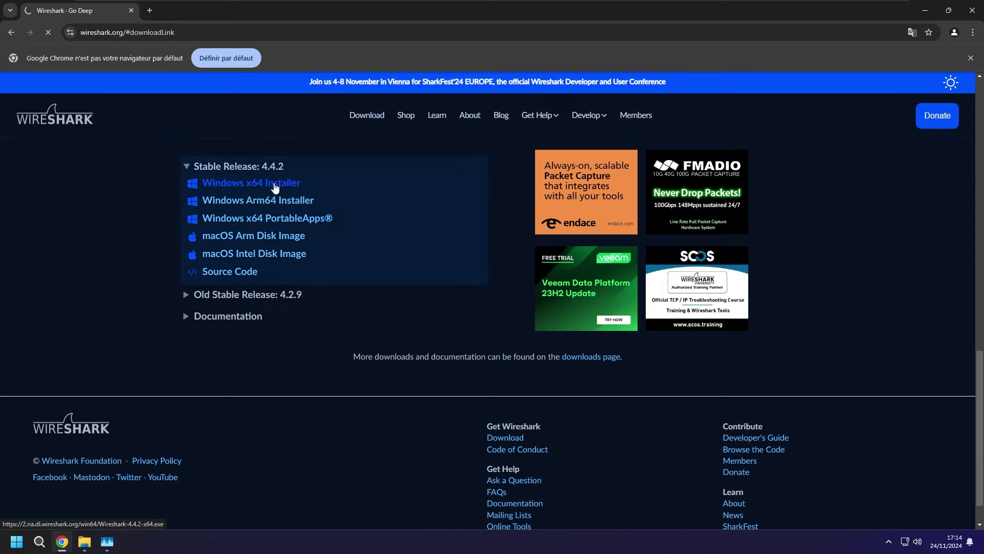
{"action": "left_click", "coordinate": [276, 188]}
{"action": "left_click", "coordinate": [925, 10]}
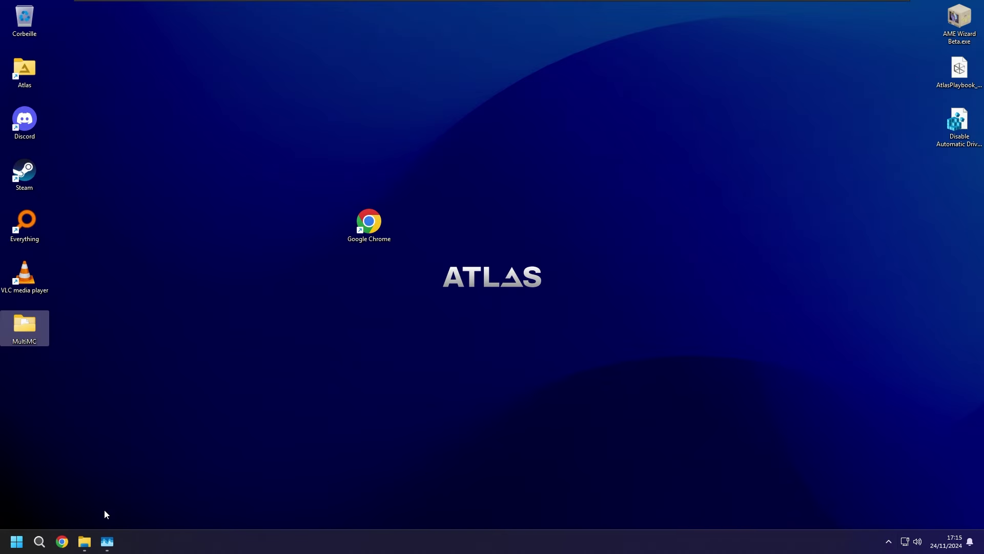
Run Wireshark-4.4.2-x64.exe from the Téléchargements folder and go through the setup pages to install it
{"action": "left_click", "coordinate": [84, 541]}
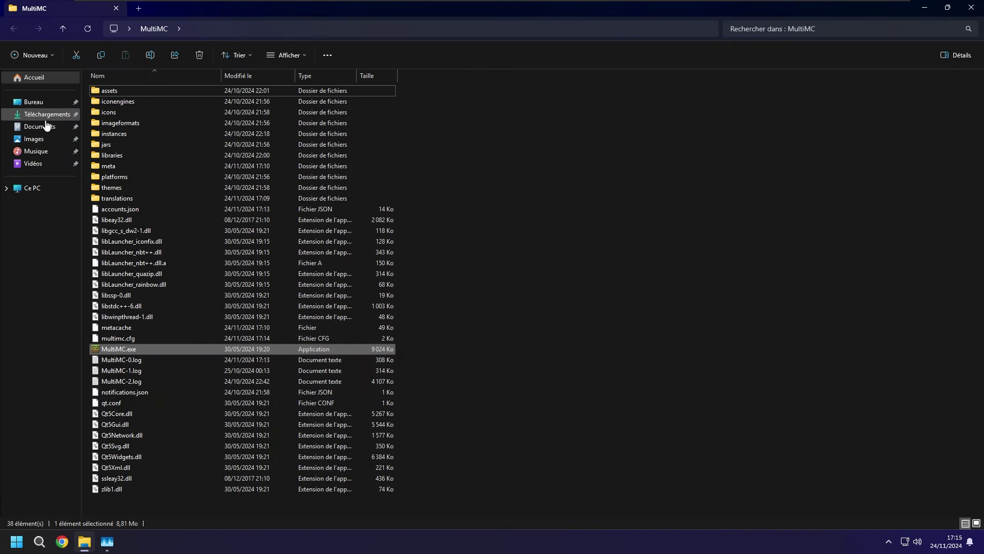
{"action": "left_click", "coordinate": [56, 115]}
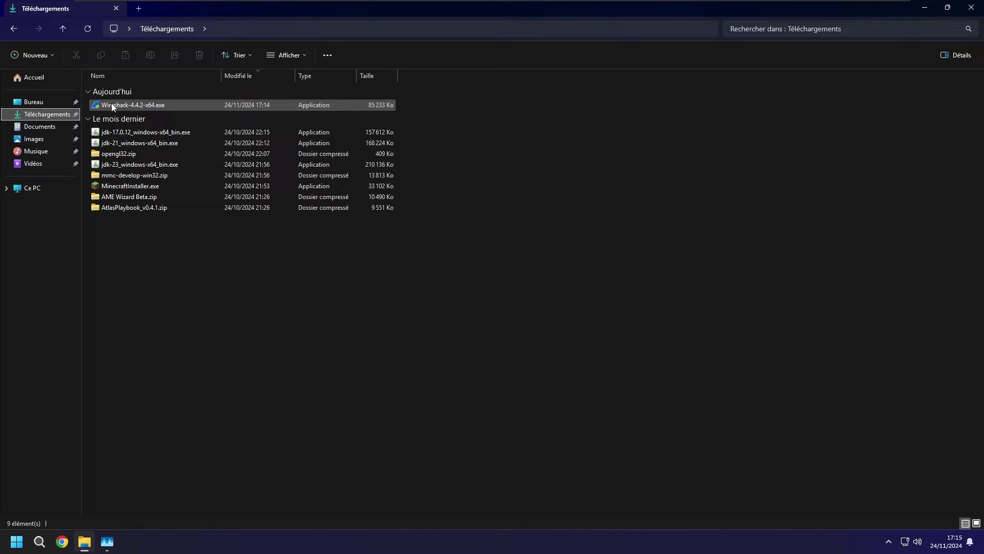
{"action": "double_click", "coordinate": [113, 106]}
{"action": "left_click", "coordinate": [549, 352]}
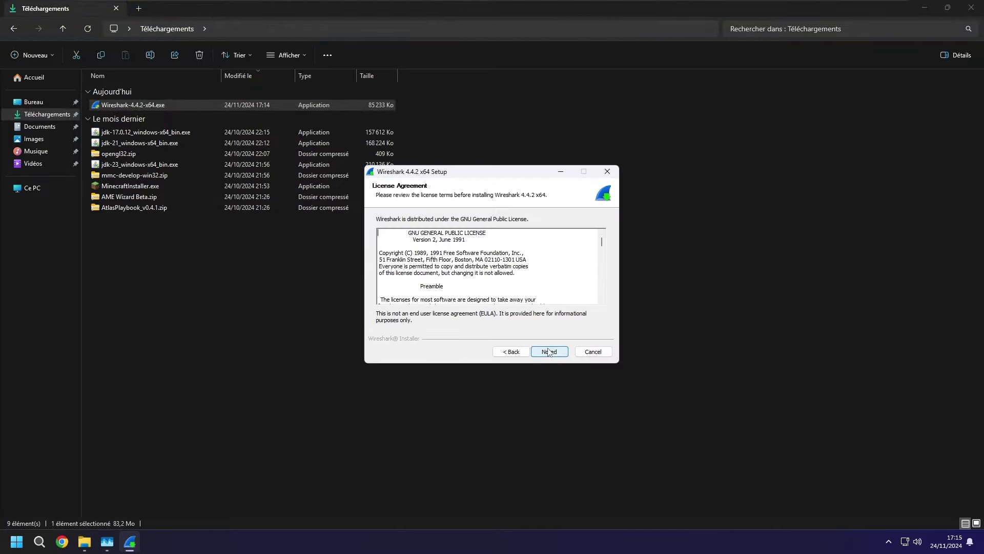
{"action": "left_click", "coordinate": [549, 351]}
{"action": "left_click", "coordinate": [548, 351]}
{"action": "left_click", "coordinate": [549, 352]}
{"action": "left_click", "coordinate": [548, 351]}
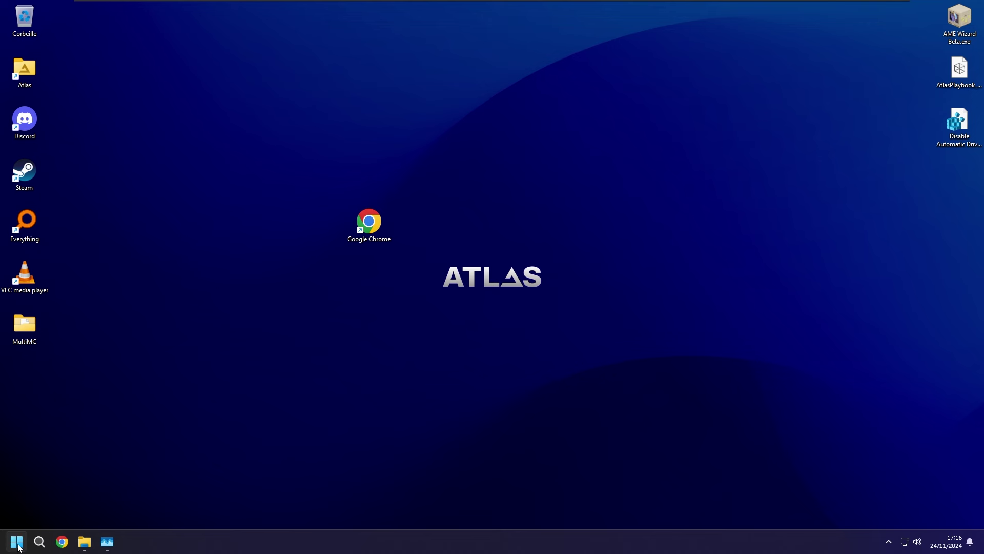
Launch Wireshark and start a live capture on the Ethernet0 interface without a capture filter
{"action": "left_click", "coordinate": [17, 542]}
{"action": "left_click", "coordinate": [94, 447]}
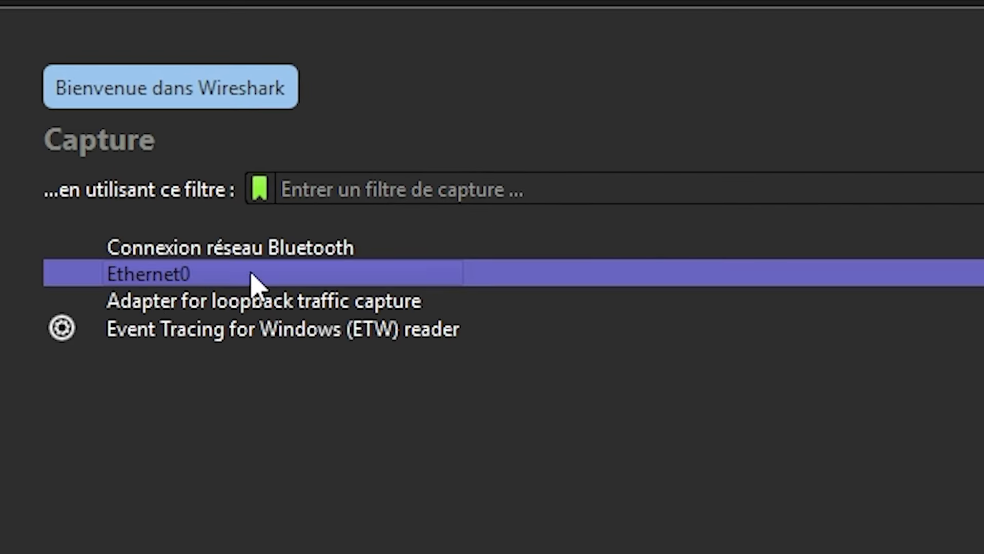
{"action": "mouse_move", "coordinate": [222, 279]}
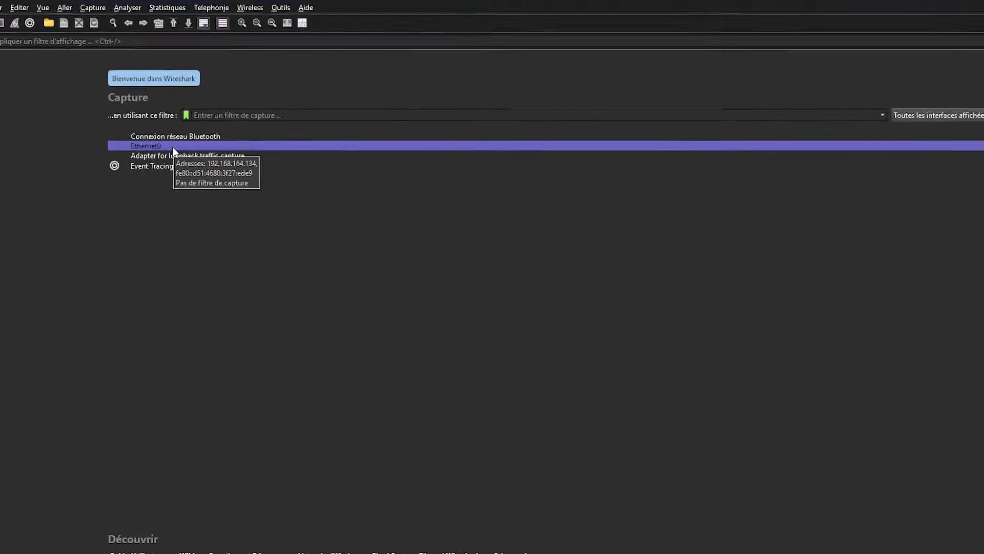
{"action": "double_click", "coordinate": [168, 137]}
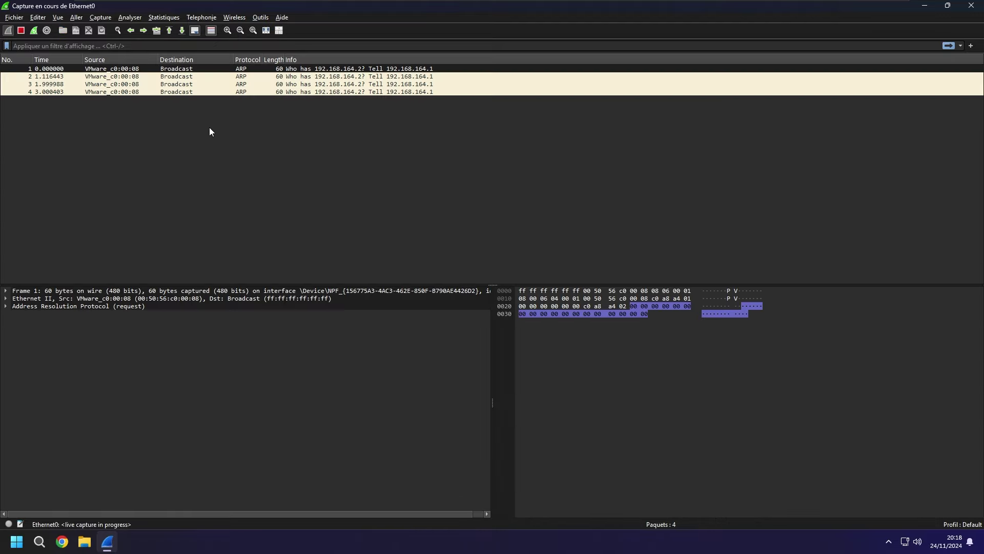
Select captured packets 1 to 4 and packet 8 one after another to examine their source, destination and protocol
{"action": "left_click", "coordinate": [143, 69]}
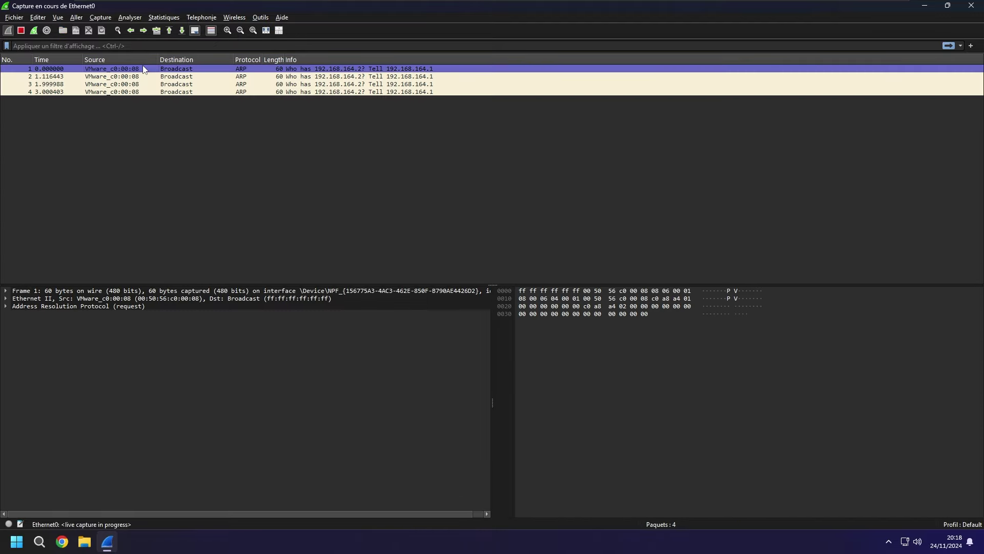
{"action": "left_click", "coordinate": [139, 77]}
{"action": "left_click", "coordinate": [145, 85]}
{"action": "left_click", "coordinate": [145, 92]}
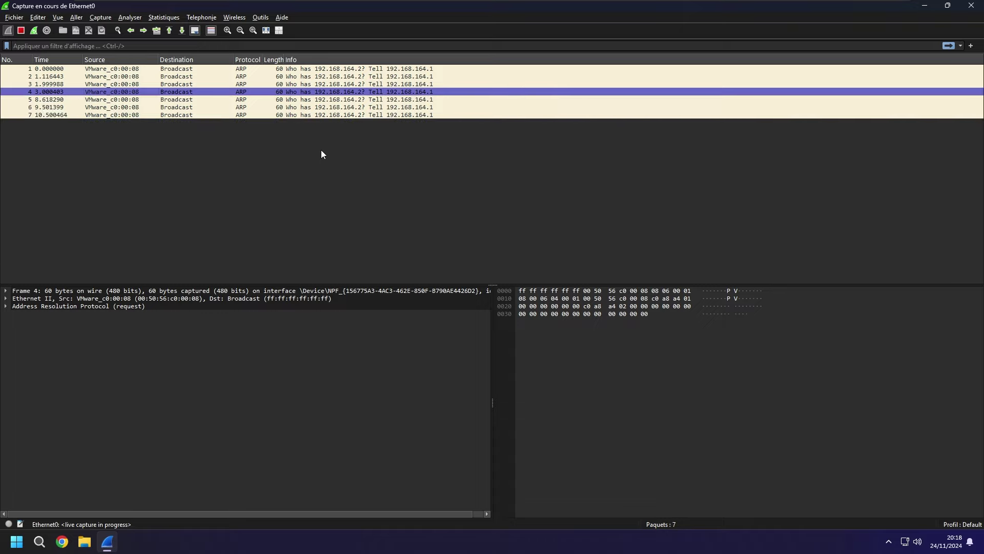
{"action": "left_click", "coordinate": [148, 123]}
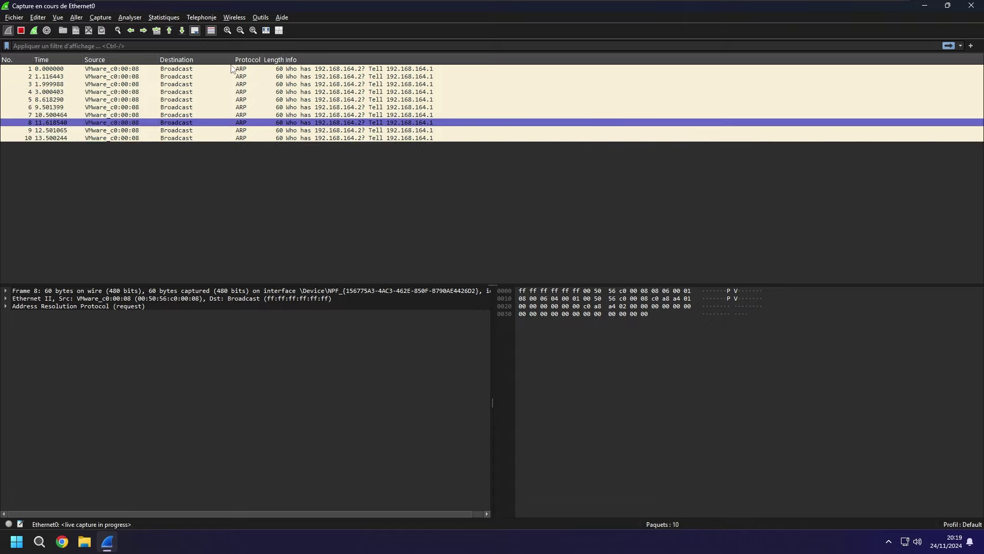